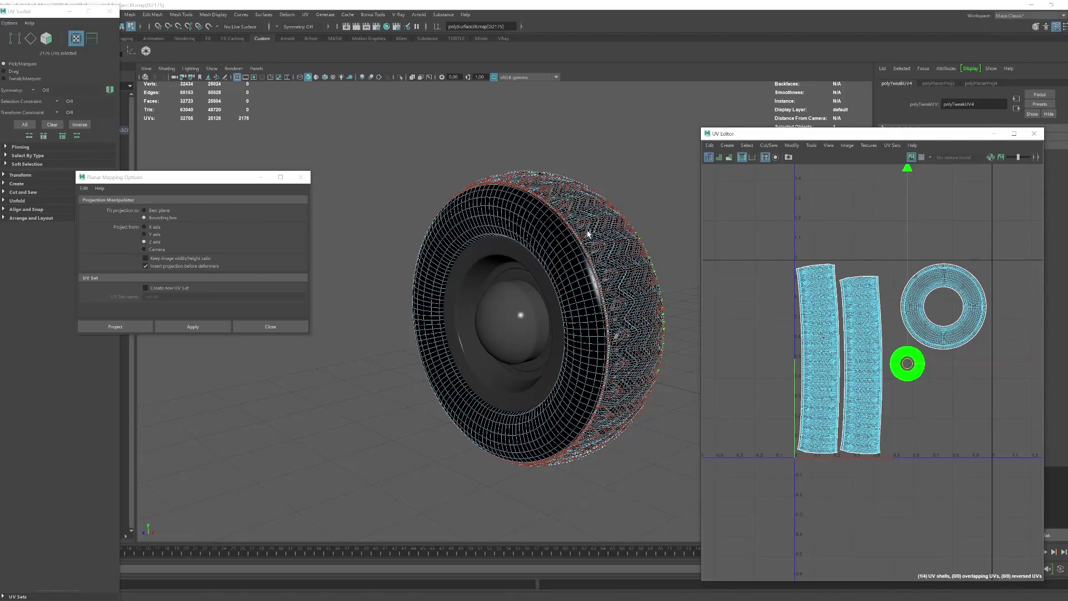
Step: Scale up the small green hub UV shell in the wheel's UV layout
{"action": "left_click_drag", "start_coordinate": [589, 233], "coordinate": [640, 261], "text": "alt"}
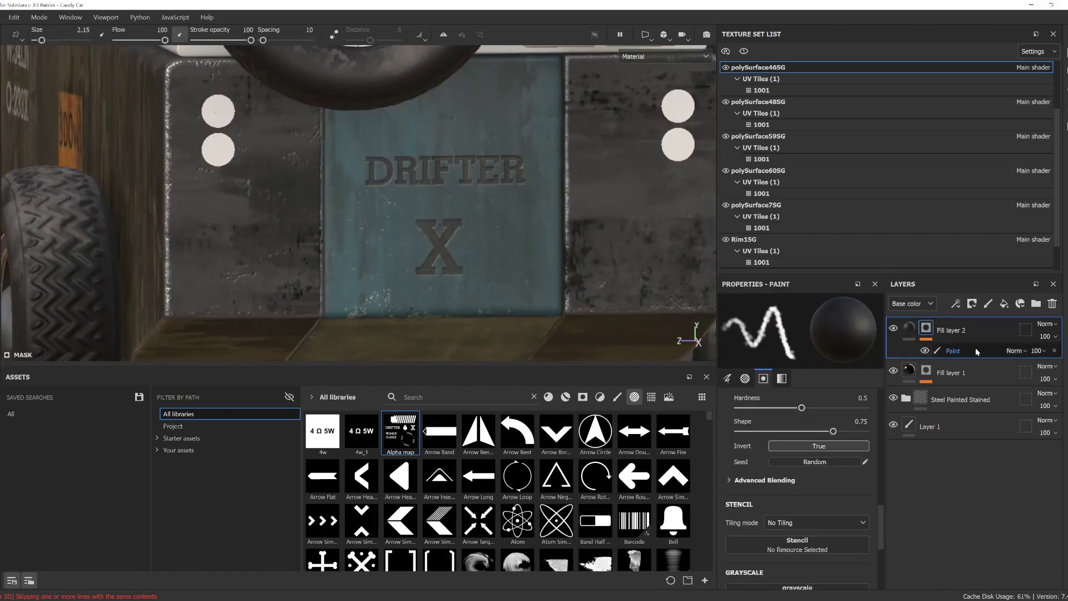
Step: On Fill layer 2's mask paint layer, pick the Oil Leaks brush, then Dirt 3
{"action": "left_click", "coordinate": [977, 351]}
{"action": "left_click", "coordinate": [618, 397]}
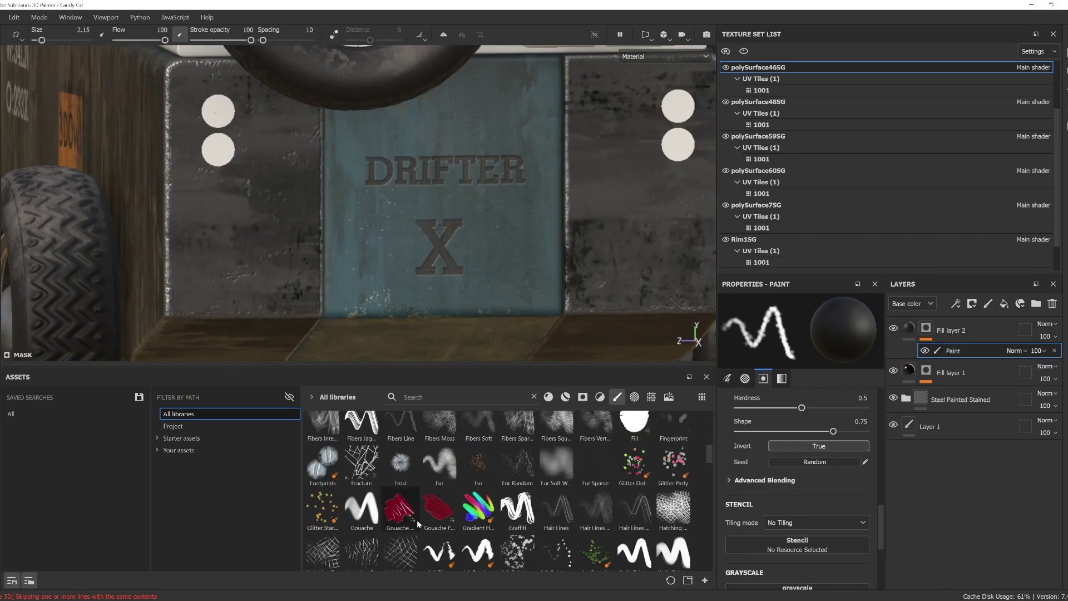
{"action": "left_click", "coordinate": [416, 519]}
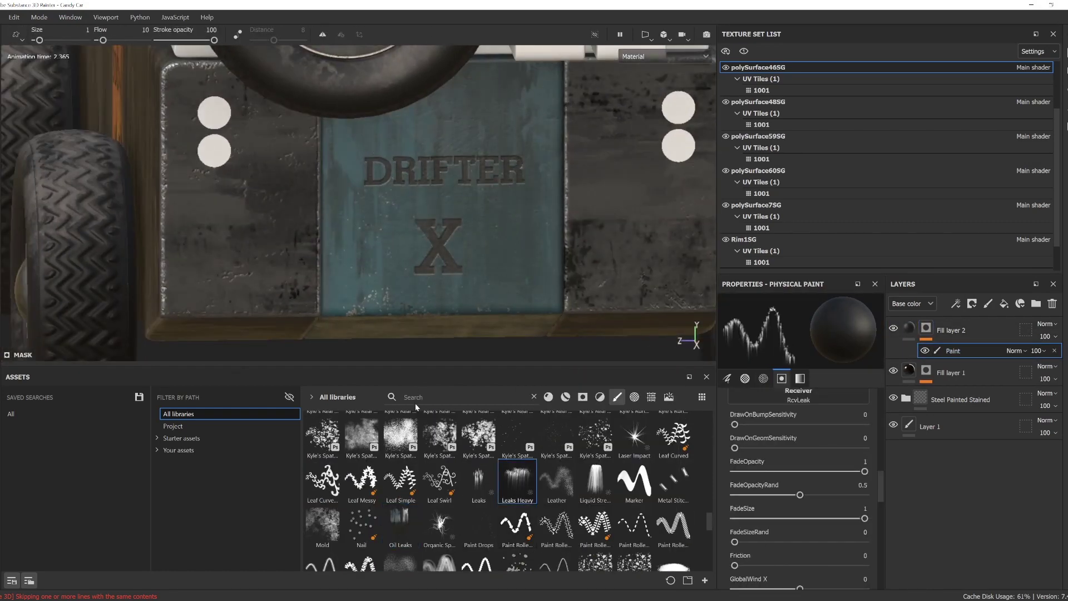
{"action": "scroll", "coordinate": [425, 470], "scroll_direction": "up", "scroll_amount": 5}
{"action": "left_click", "coordinate": [478, 473]}
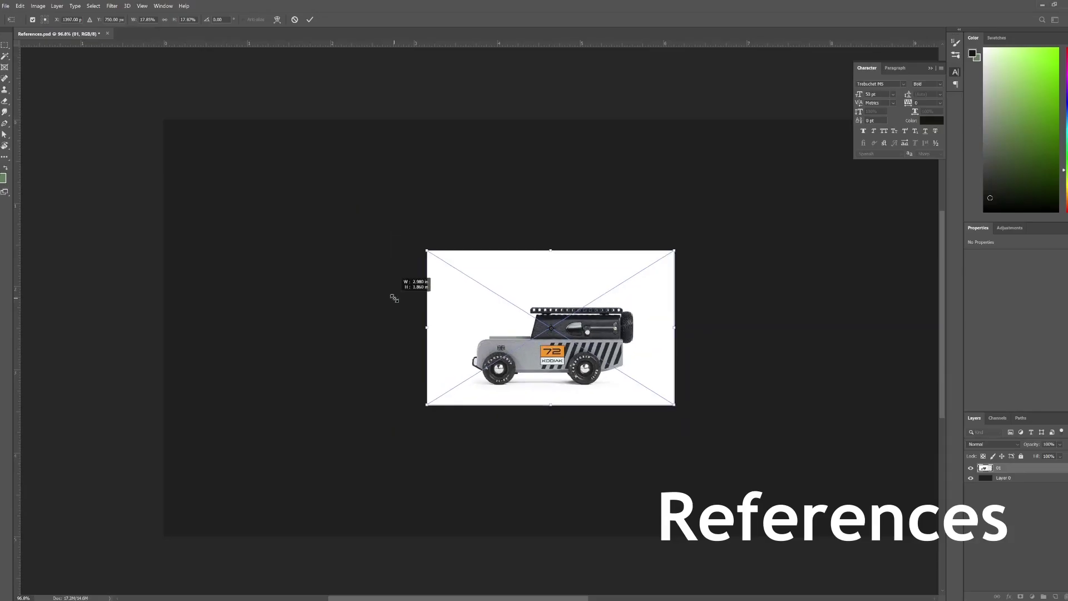
Step: Size and position the second and third car photos below the first, then fit the canvas
{"action": "left_click_drag", "start_coordinate": [401, 413], "coordinate": [383, 394]}
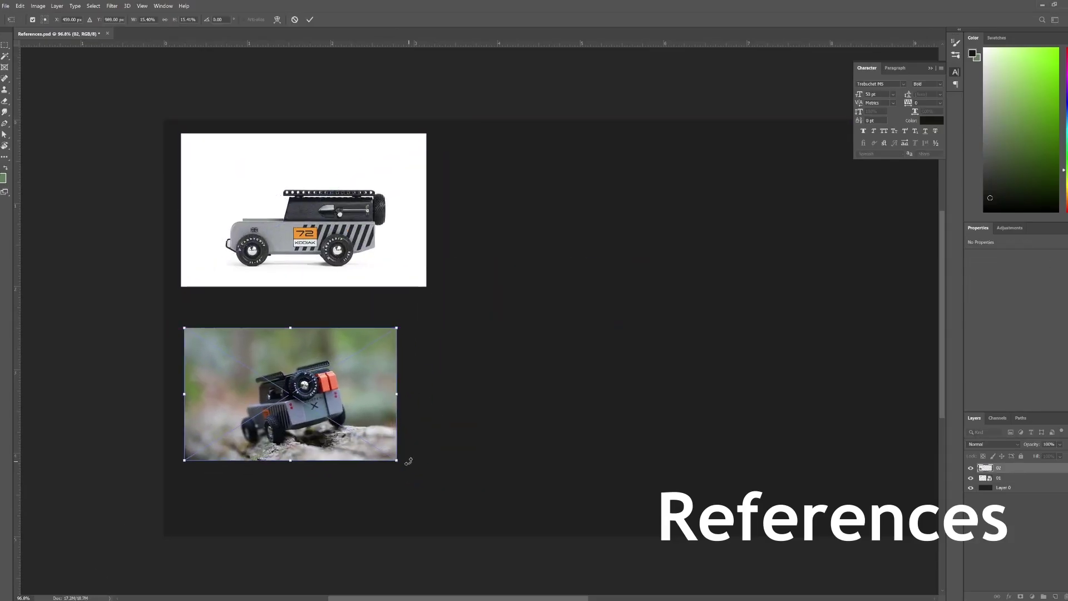
{"action": "mouse_move", "coordinate": [398, 457]}
{"action": "left_mouse_down"}
{"action": "mouse_move", "coordinate": [444, 463]}
{"action": "mouse_move", "coordinate": [433, 489]}
{"action": "left_mouse_up"}
{"action": "key", "text": "Return"}
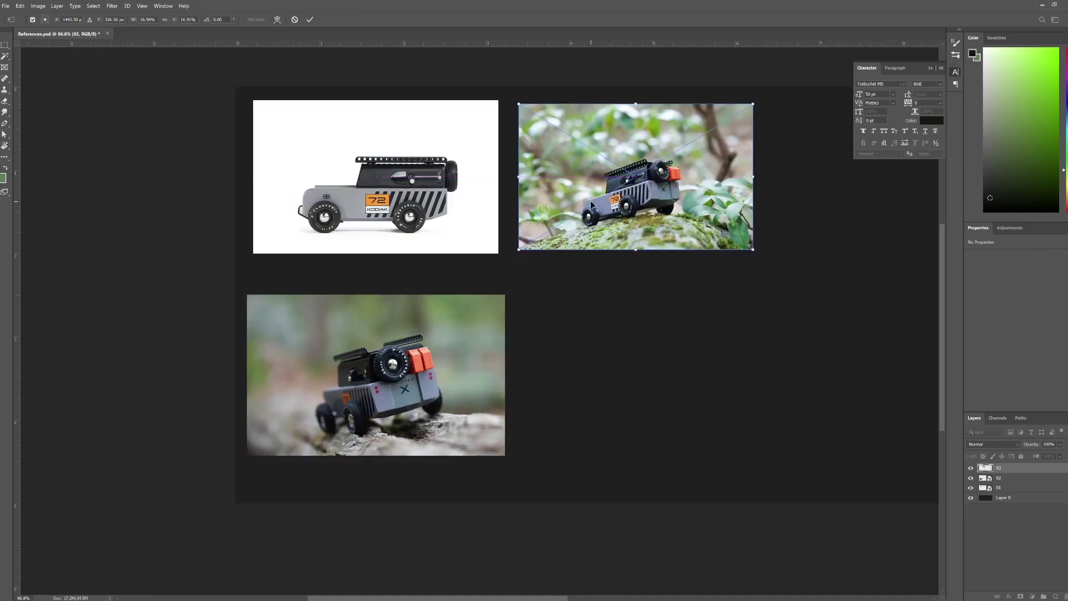
{"action": "key", "text": "Return"}
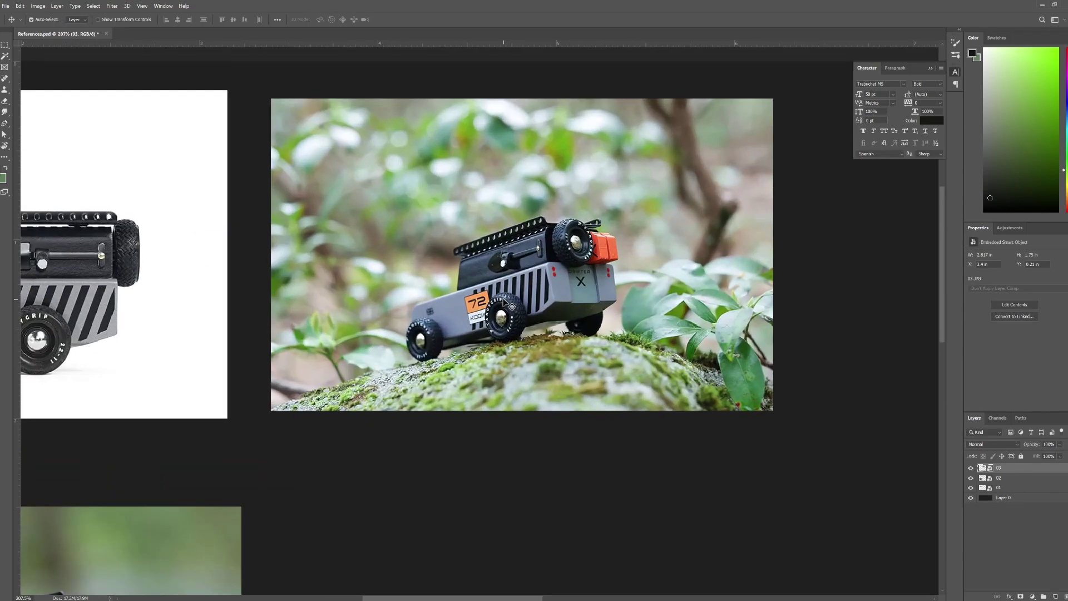
{"action": "key", "text": "ctrl+0"}
Step: Place the moss, white-background, log and zebra-striped car photos across the two rows
{"action": "left_click_drag", "start_coordinate": [566, 421], "coordinate": [373, 390]}
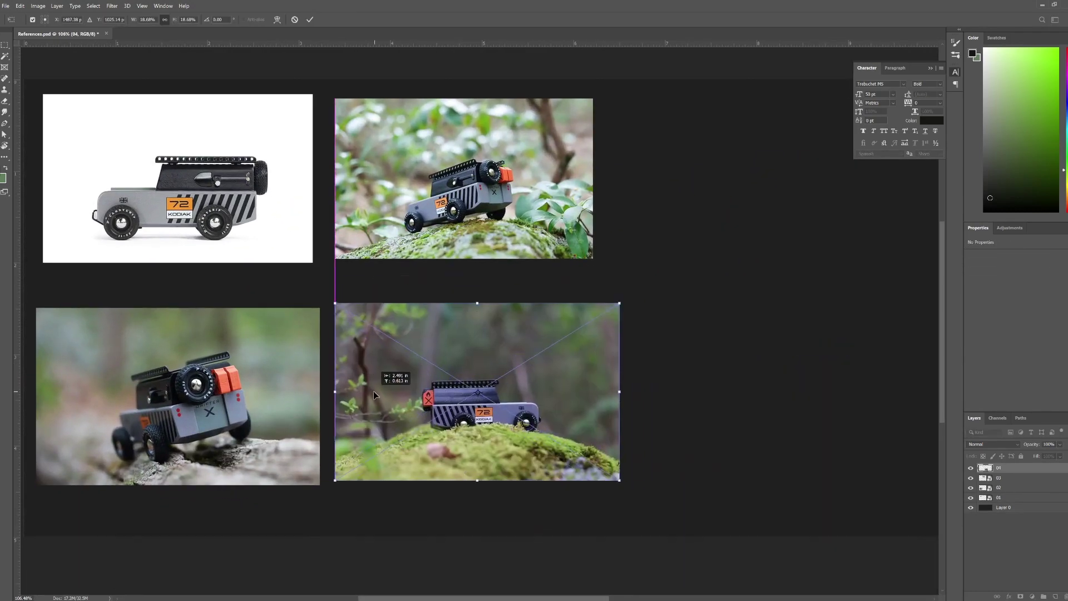
{"action": "left_click_drag", "start_coordinate": [109, 468], "coordinate": [727, 178]}
{"action": "scroll", "coordinate": [759, 252], "scroll_direction": "right", "scroll_amount": 5}
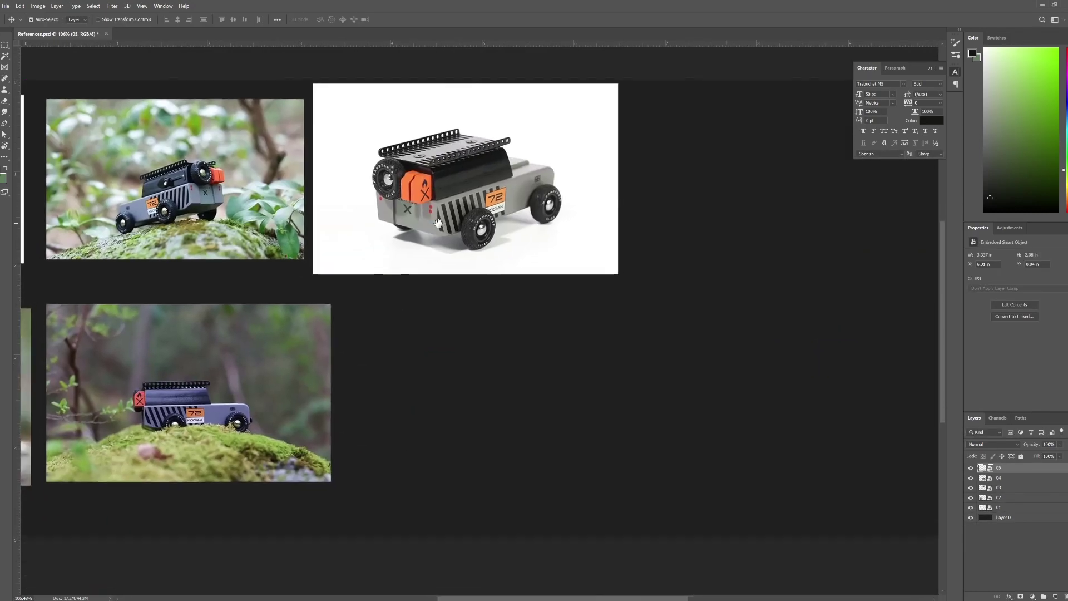
{"action": "left_click_drag", "start_coordinate": [473, 411], "coordinate": [500, 419]}
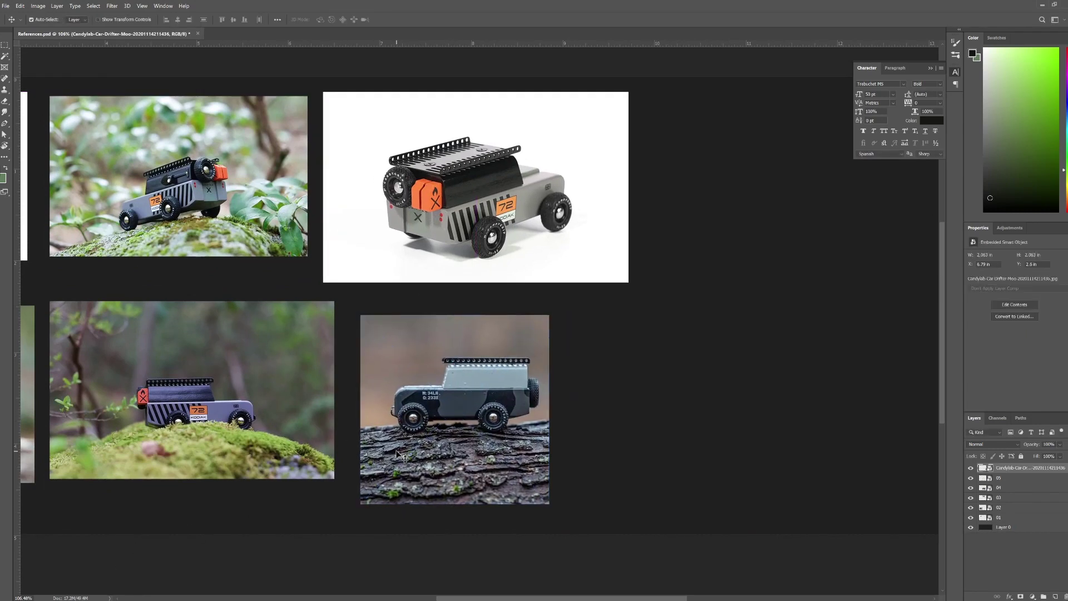
{"action": "scroll", "coordinate": [397, 455], "scroll_direction": "up", "scroll_amount": 2, "text": "alt"}
{"action": "scroll", "coordinate": [429, 415], "scroll_direction": "down", "scroll_amount": 2, "text": "alt"}
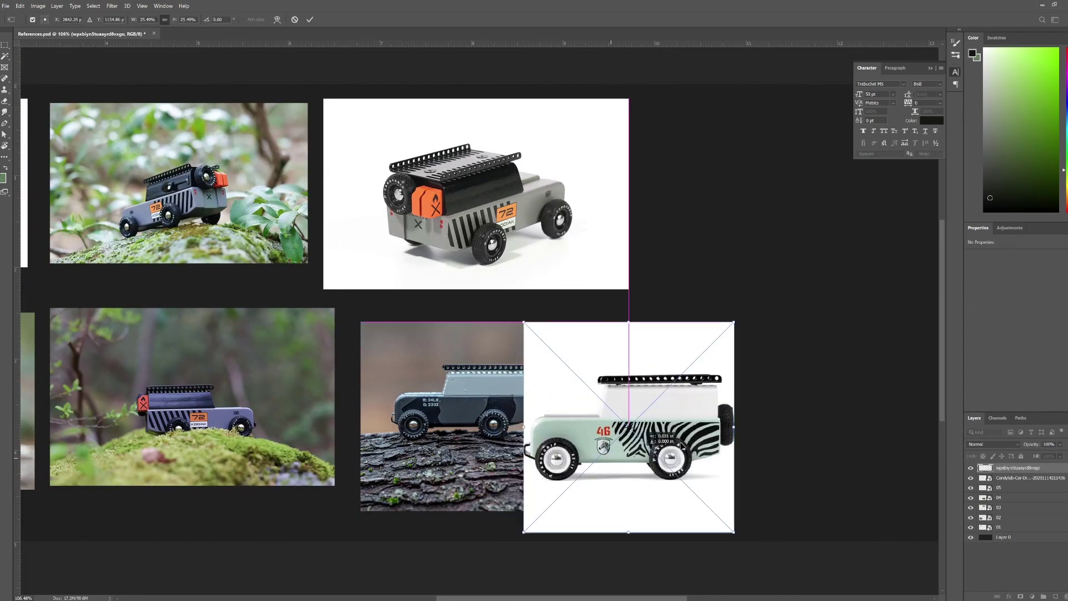
{"action": "left_click_drag", "start_coordinate": [442, 407], "coordinate": [697, 445]}
{"action": "scroll", "coordinate": [696, 445], "scroll_direction": "left", "scroll_amount": 2}
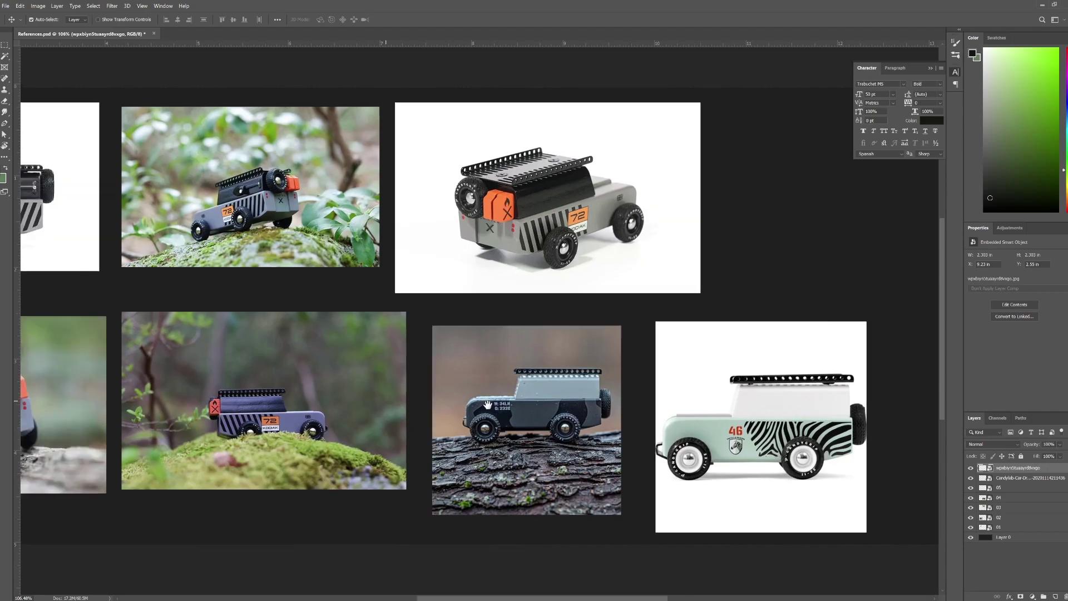
{"action": "scroll", "coordinate": [612, 428], "scroll_direction": "down", "scroll_amount": 3, "text": "alt"}
{"action": "scroll", "coordinate": [570, 414], "scroll_direction": "up", "scroll_amount": 1, "text": "alt"}
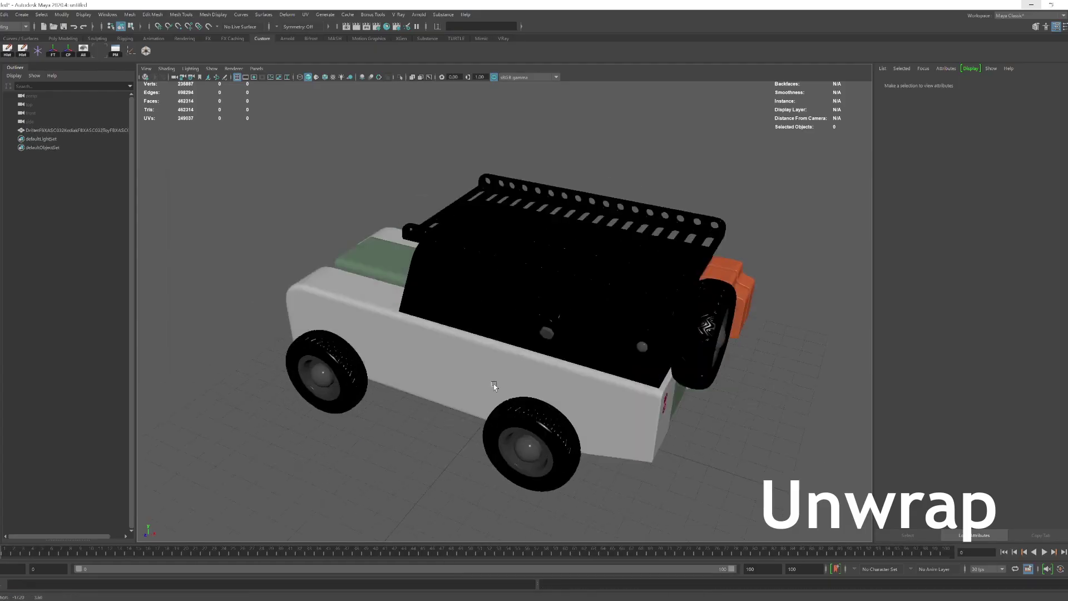
Step: Import the Drifter car FBX, separate it into parts, and isolate one body part
{"action": "left_click", "coordinate": [485, 337]}
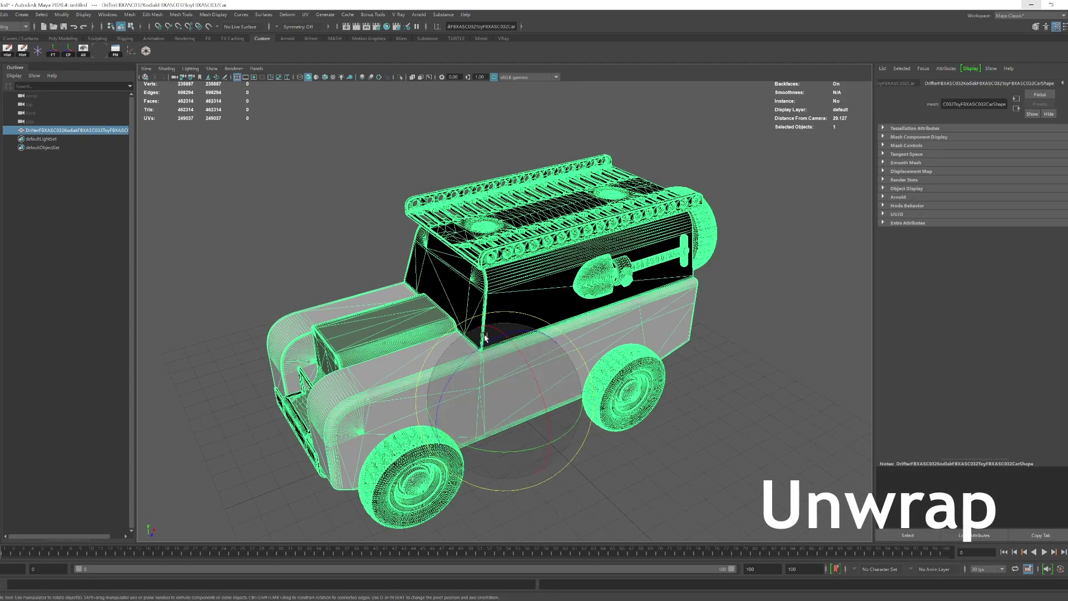
{"action": "left_click", "coordinate": [433, 518]}
{"action": "left_click_drag", "start_coordinate": [584, 458], "coordinate": [436, 486], "text": "alt"}
{"action": "scroll", "coordinate": [590, 313], "scroll_direction": "up", "scroll_amount": 5}
{"action": "right_click_drag", "start_coordinate": [590, 312], "coordinate": [575, 389], "text": "shift"}
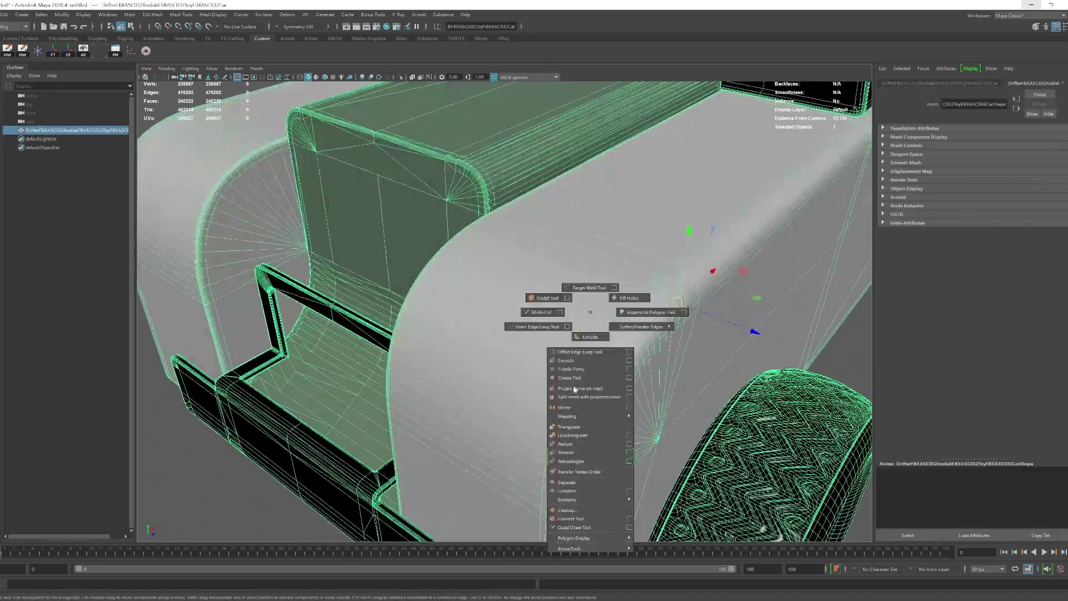
{"action": "key", "text": "ctrl+1"}
Step: Cut new edges across the isolated part's curved faces, then return to the full car
{"action": "mouse_move", "coordinate": [534, 312]}
{"action": "left_mouse_down", "text": "alt"}
{"action": "mouse_move", "coordinate": [433, 374]}
{"action": "mouse_move", "coordinate": [563, 341]}
{"action": "mouse_move", "coordinate": [394, 348]}
{"action": "left_mouse_up", "text": "alt"}
{"action": "scroll", "coordinate": [394, 349], "scroll_direction": "up", "scroll_amount": 10}
{"action": "mouse_move", "coordinate": [543, 420]}
{"action": "middle_mouse_down", "text": "alt"}
{"action": "mouse_move", "coordinate": [616, 196]}
{"action": "mouse_move", "coordinate": [711, 425]}
{"action": "mouse_move", "coordinate": [614, 198]}
{"action": "middle_mouse_up", "text": "alt"}
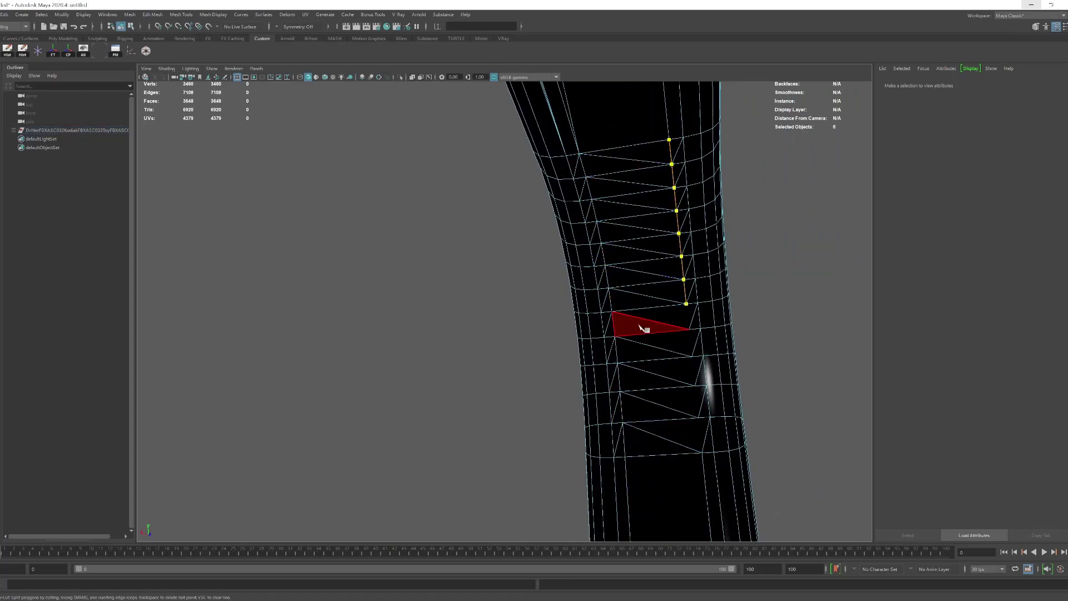
{"action": "key", "text": "Return"}
{"action": "scroll", "coordinate": [477, 365], "scroll_direction": "down", "scroll_amount": 5}
{"action": "mouse_move", "coordinate": [477, 365]}
{"action": "left_mouse_down", "text": "alt"}
{"action": "mouse_move", "coordinate": [350, 358]}
{"action": "mouse_move", "coordinate": [424, 410]}
{"action": "mouse_move", "coordinate": [565, 427]}
{"action": "mouse_move", "coordinate": [524, 432]}
{"action": "mouse_move", "coordinate": [512, 353]}
{"action": "left_mouse_up", "text": "alt"}
{"action": "scroll", "coordinate": [460, 382], "scroll_direction": "up", "scroll_amount": 5}
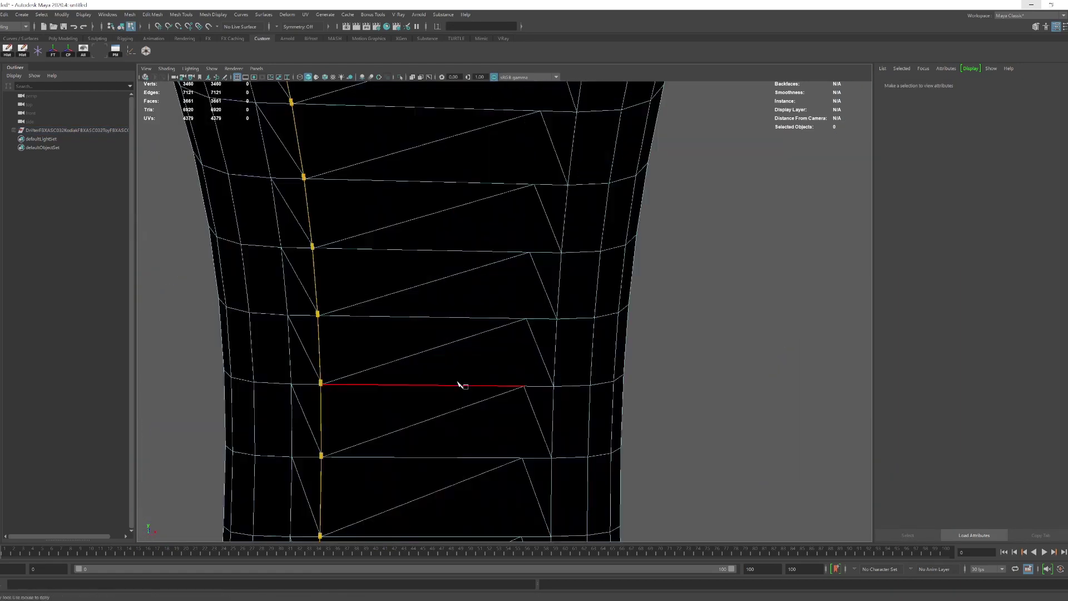
{"action": "right_click_drag", "start_coordinate": [460, 382], "coordinate": [404, 241], "text": "alt"}
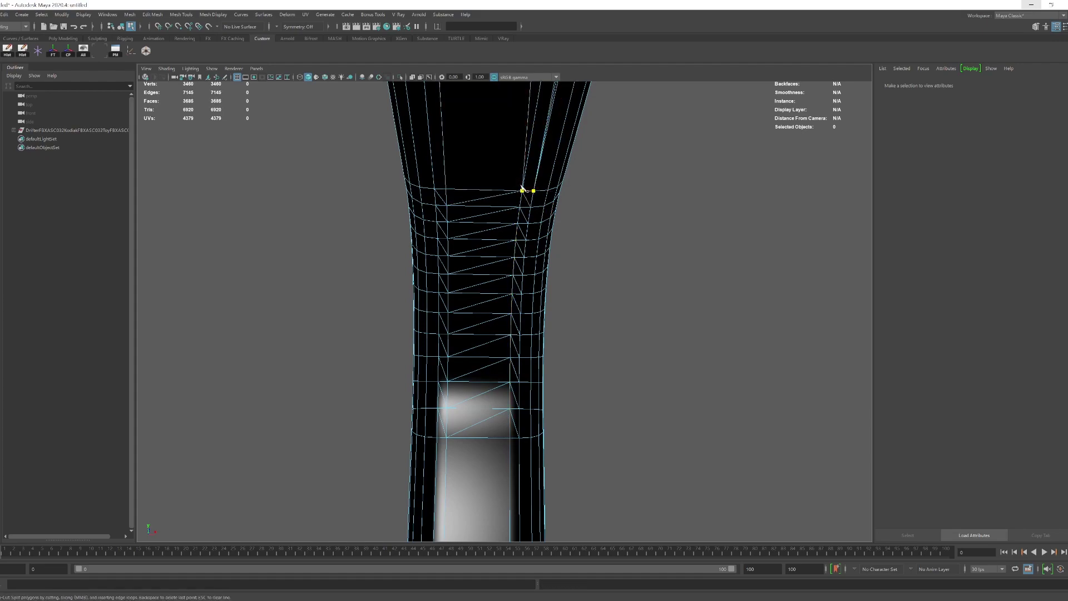
{"action": "right_click_drag", "start_coordinate": [624, 217], "coordinate": [627, 348]}
{"action": "scroll", "coordinate": [567, 336], "scroll_direction": "down", "scroll_amount": 10}
Step: Isolate the front wheel and bring its tire tread into the UV Editor
{"action": "left_click_drag", "start_coordinate": [269, 131], "coordinate": [703, 458]}
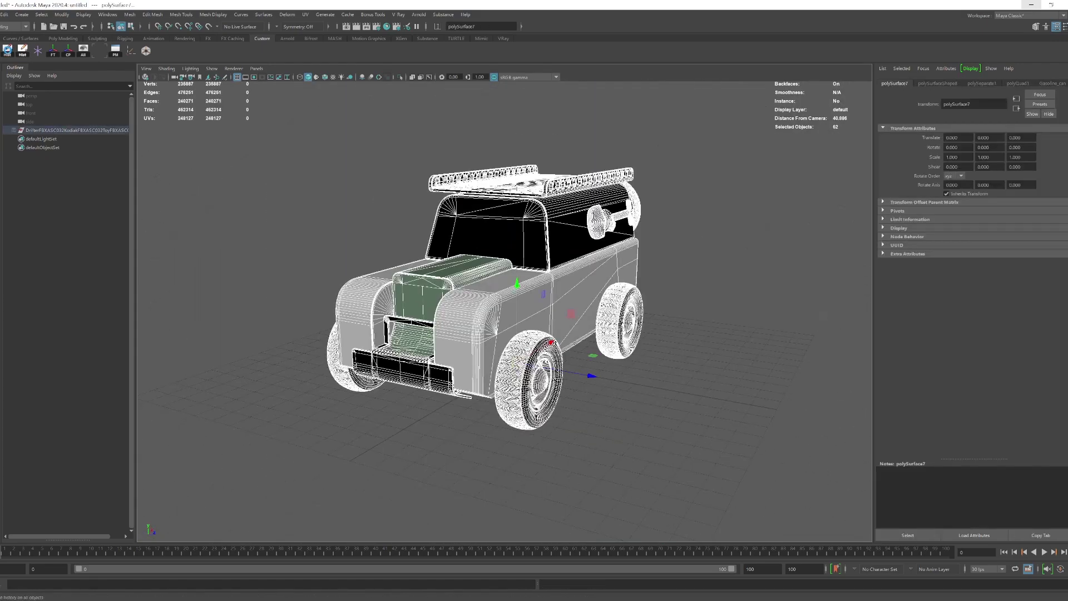
{"action": "left_click", "coordinate": [528, 384]}
{"action": "key", "text": "f"}
{"action": "mouse_move", "coordinate": [317, 295]}
{"action": "left_mouse_down", "text": "alt"}
{"action": "mouse_move", "coordinate": [684, 386]}
{"action": "mouse_move", "coordinate": [415, 306]}
{"action": "left_mouse_up", "text": "alt"}
{"action": "key", "text": "ctrl+1"}
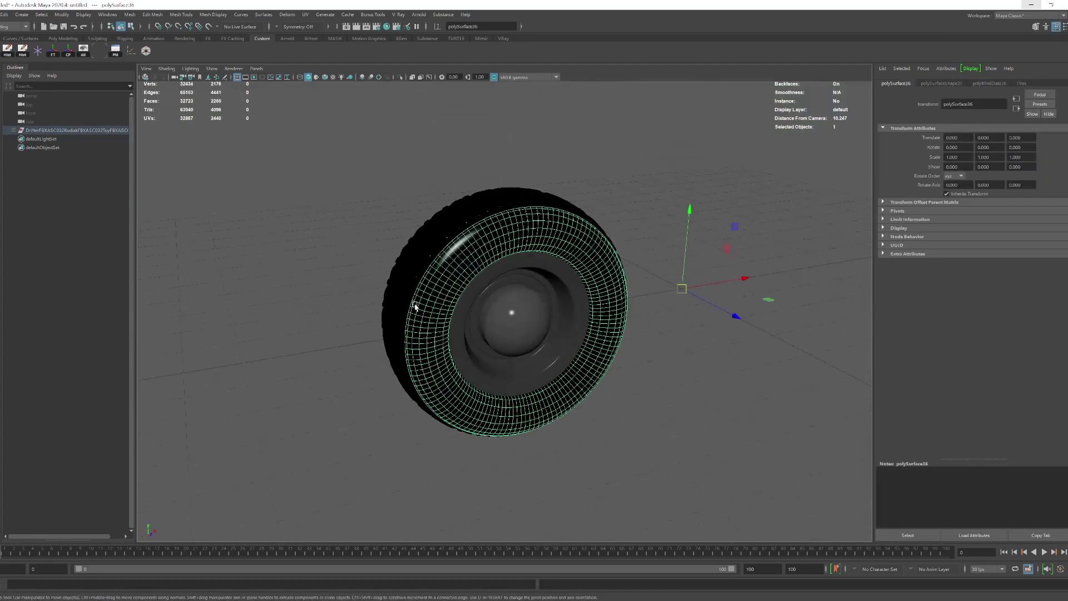
{"action": "left_click", "coordinate": [415, 305]}
{"action": "key", "text": "ctrl+u"}
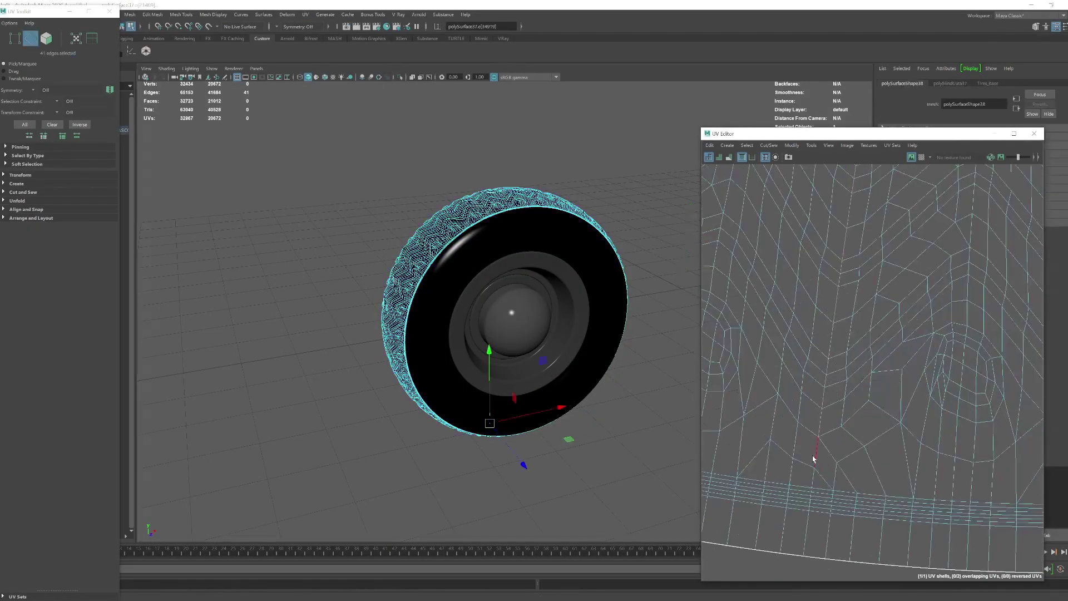
Step: Planar-project the tread's UVs and cut a seam so it unfolds as a strip
{"action": "left_click", "coordinate": [747, 216]}
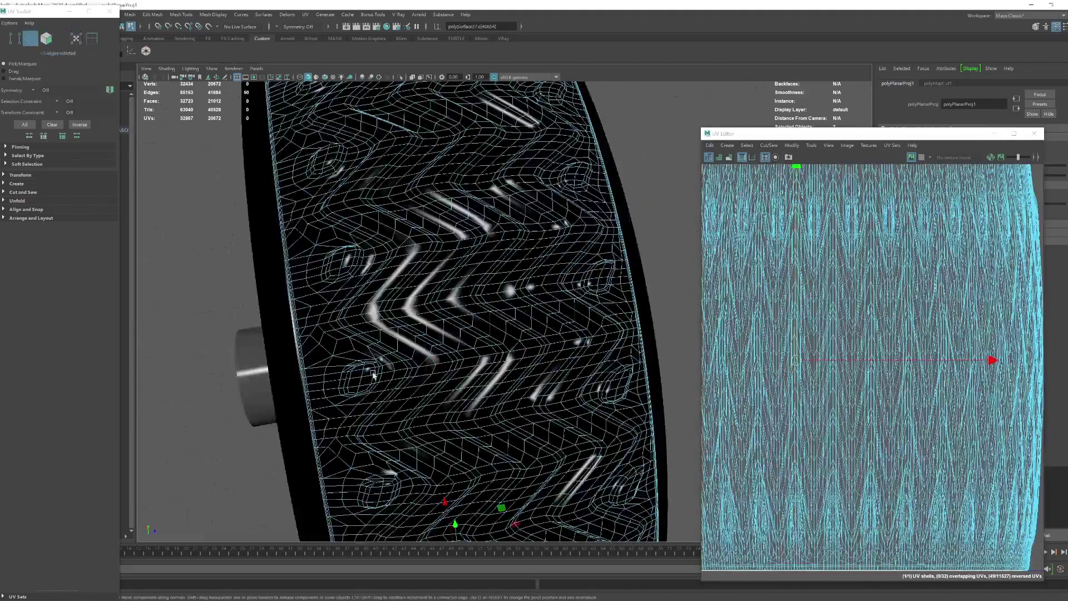
{"action": "scroll", "coordinate": [795, 348], "scroll_direction": "up", "scroll_amount": 3}
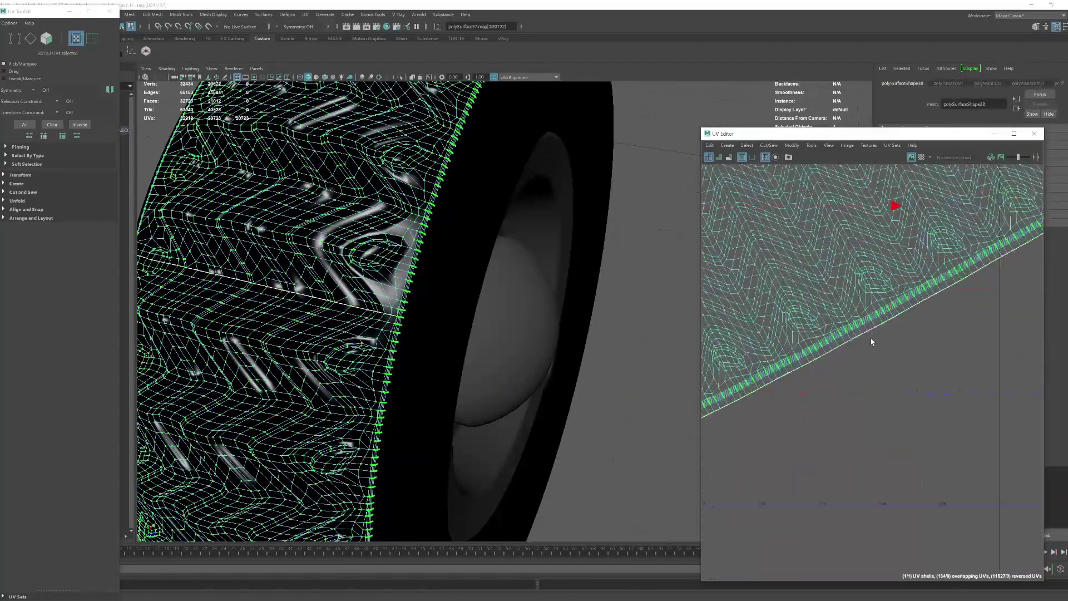
{"action": "scroll", "coordinate": [794, 349], "scroll_direction": "up", "scroll_amount": 3}
{"action": "right_click_drag", "start_coordinate": [794, 350], "coordinate": [855, 369], "text": "shift"}
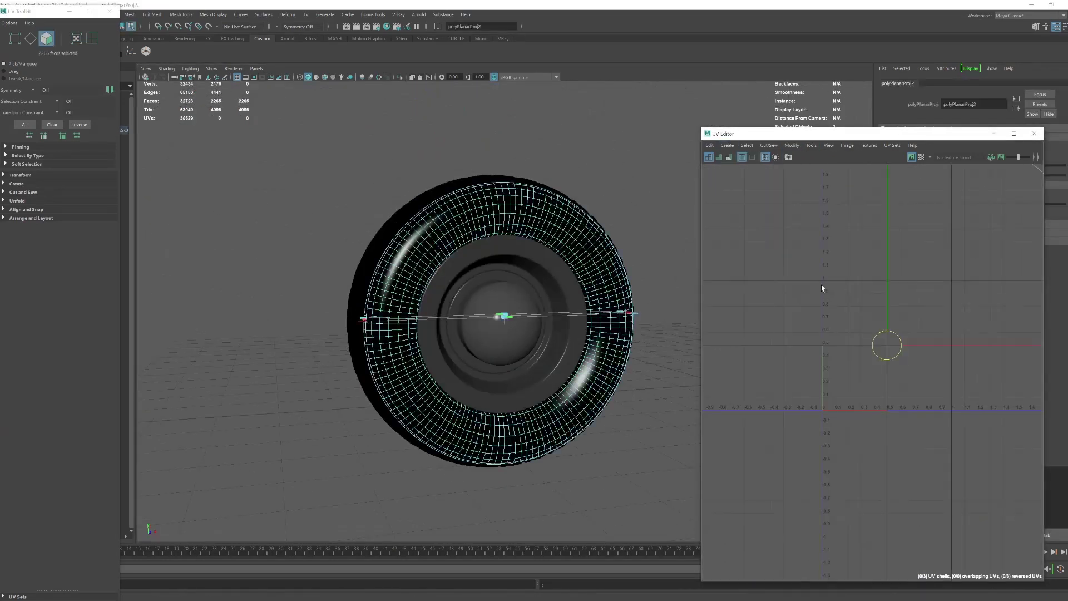
{"action": "left_click", "coordinate": [801, 214]}
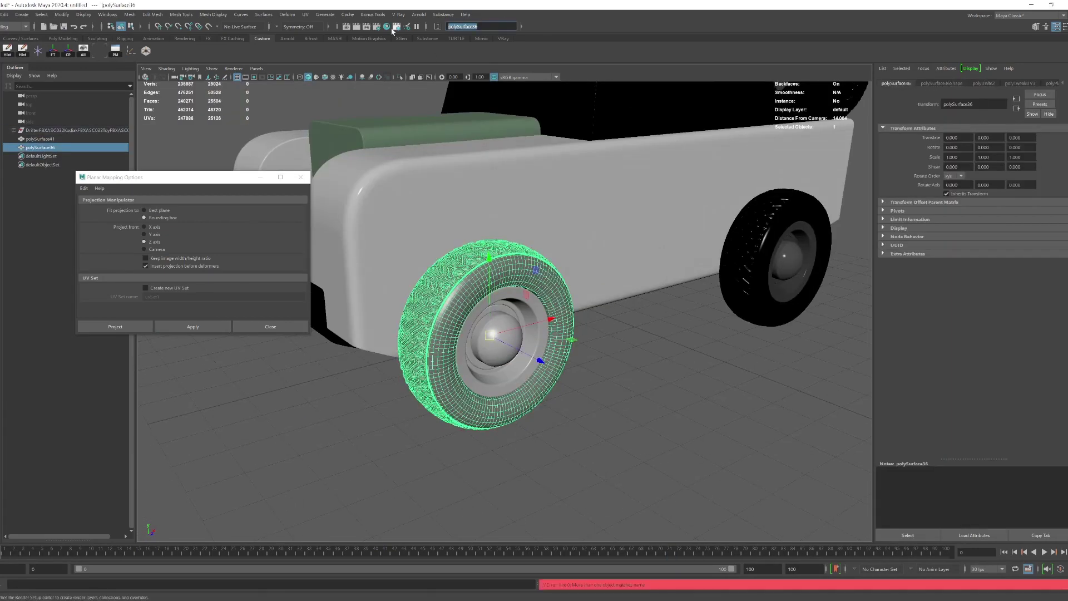
Step: Group the rim and tire, rename the group Tyre05, and hide it
{"action": "key", "text": "ctrl+g"}
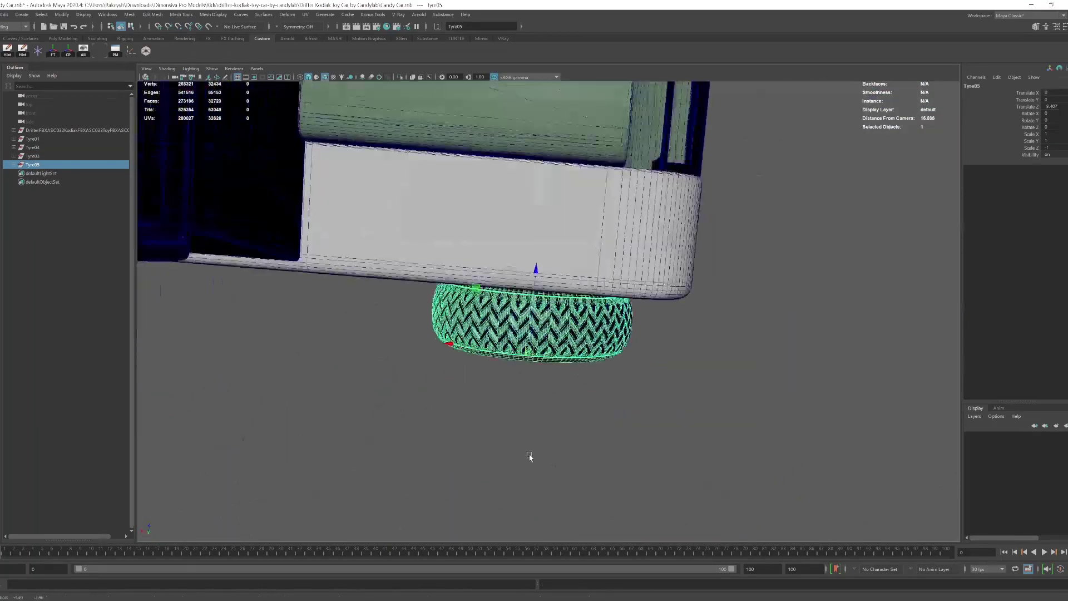
{"action": "double_click", "coordinate": [65, 166]}
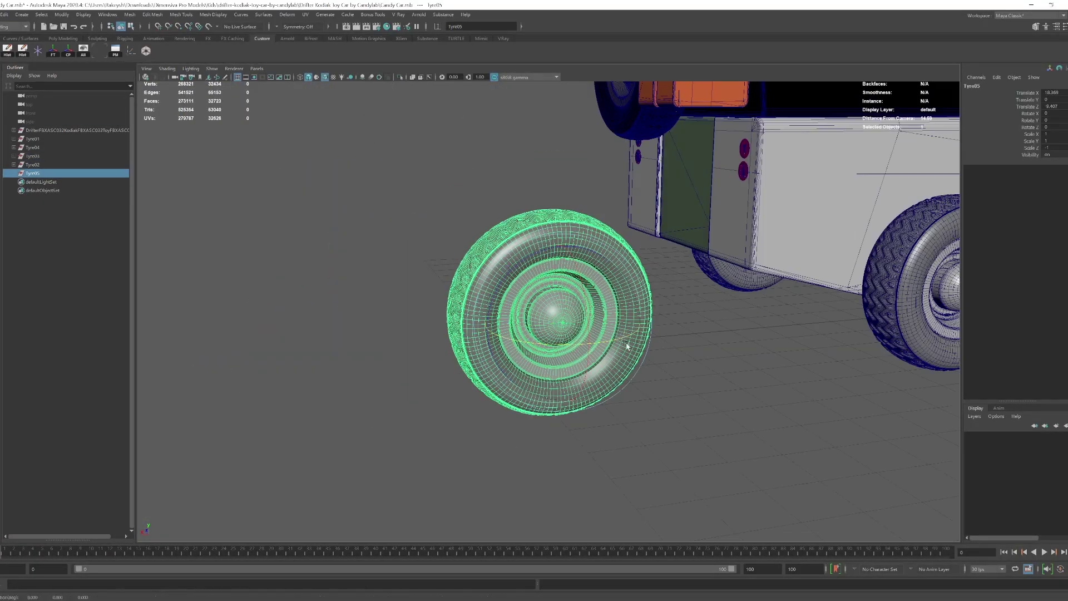
{"action": "key", "text": "ctrl+h"}
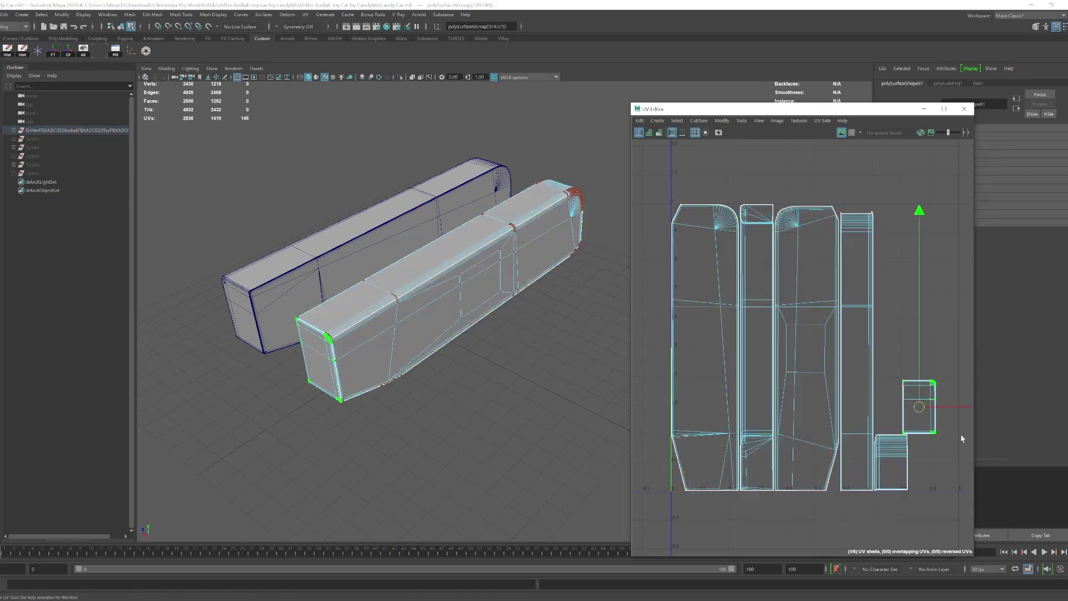
Step: Select both long side pieces and all their UVs to lay them out together
{"action": "right_click_drag", "start_coordinate": [391, 321], "coordinate": [381, 294]}
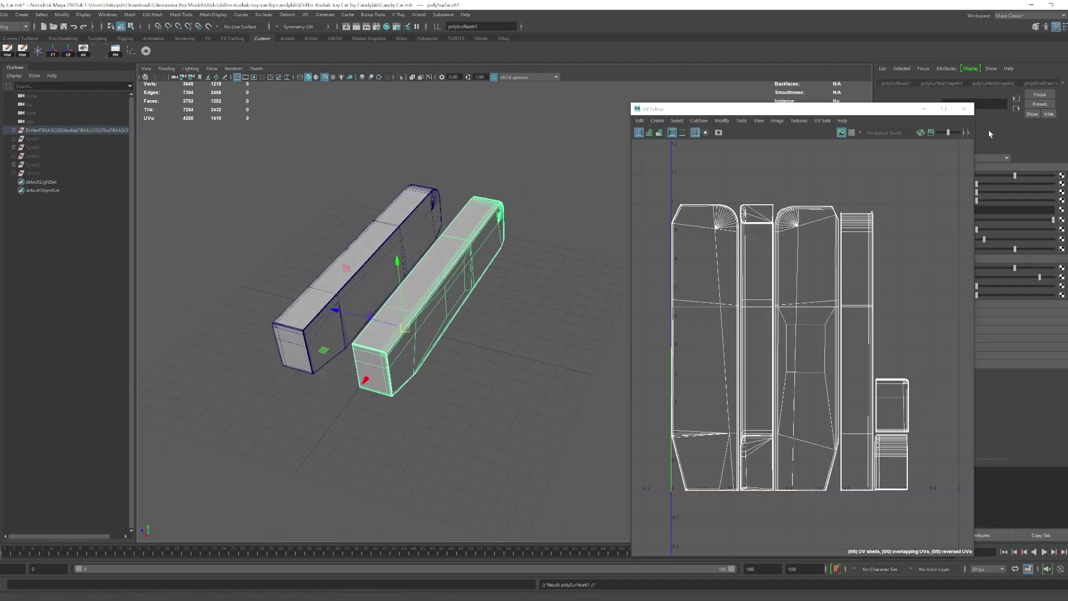
{"action": "left_click", "coordinate": [422, 390], "text": "shift"}
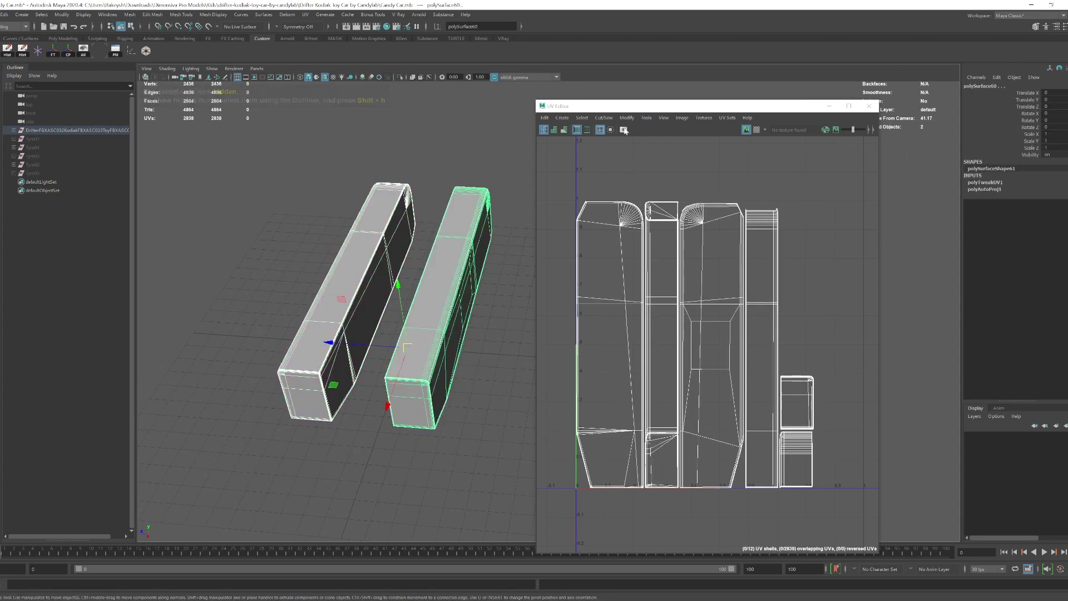
{"action": "left_click", "coordinate": [627, 117]}
{"action": "left_click", "coordinate": [656, 246]}
{"action": "left_click_drag", "start_coordinate": [586, 248], "coordinate": [772, 398]}
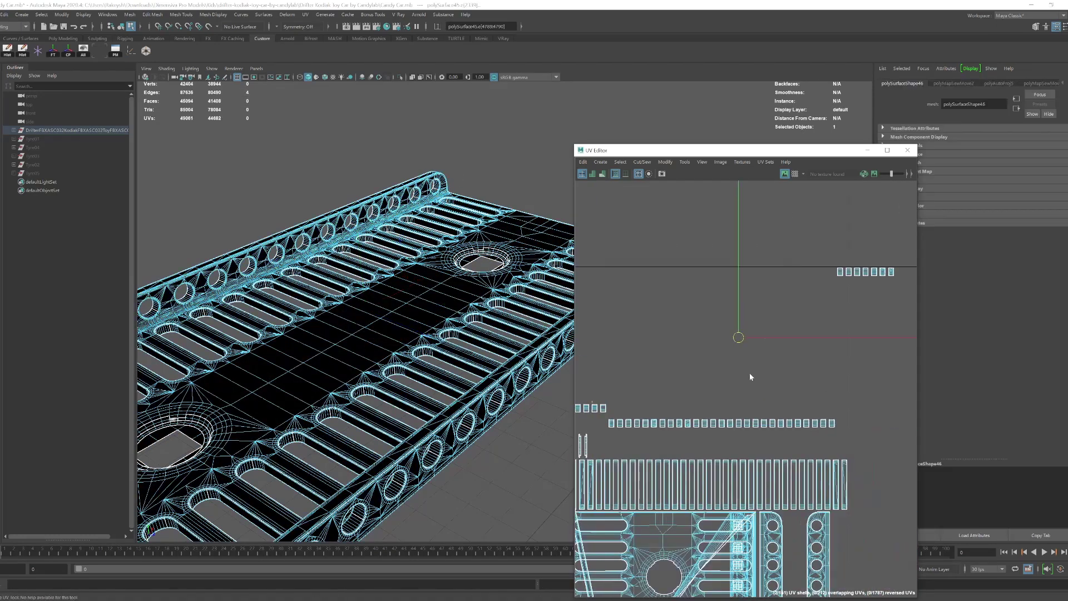
Step: Unfold the perforated base plate's UVs flat
{"action": "right_click_drag", "start_coordinate": [765, 481], "coordinate": [717, 348], "text": "shift"}
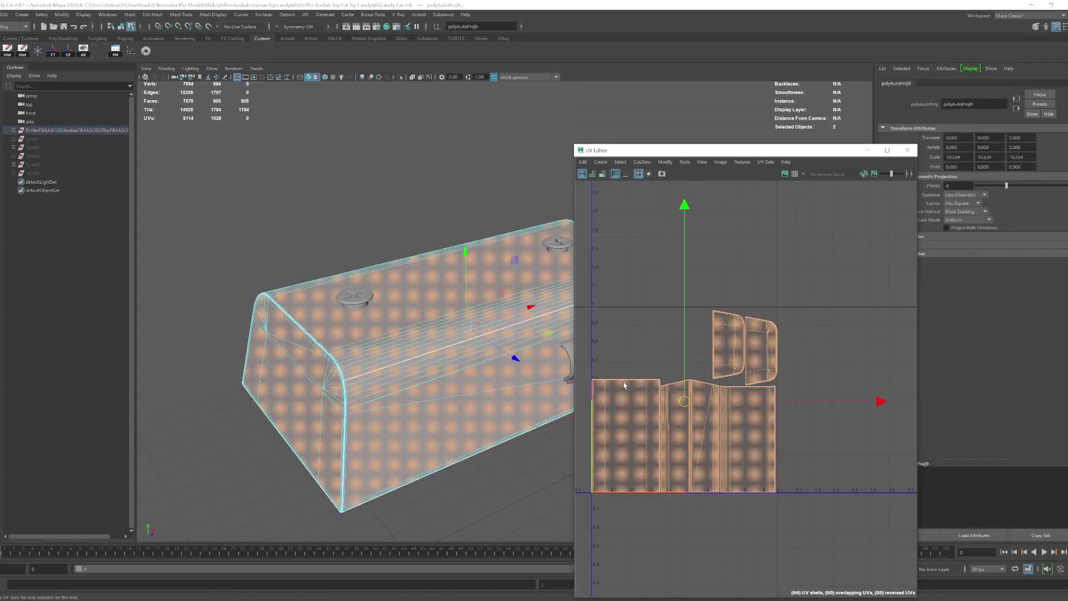
Step: Select the cylinder cap and small bolt parts and assign them a new phong4 material
{"action": "left_click", "coordinate": [465, 266]}
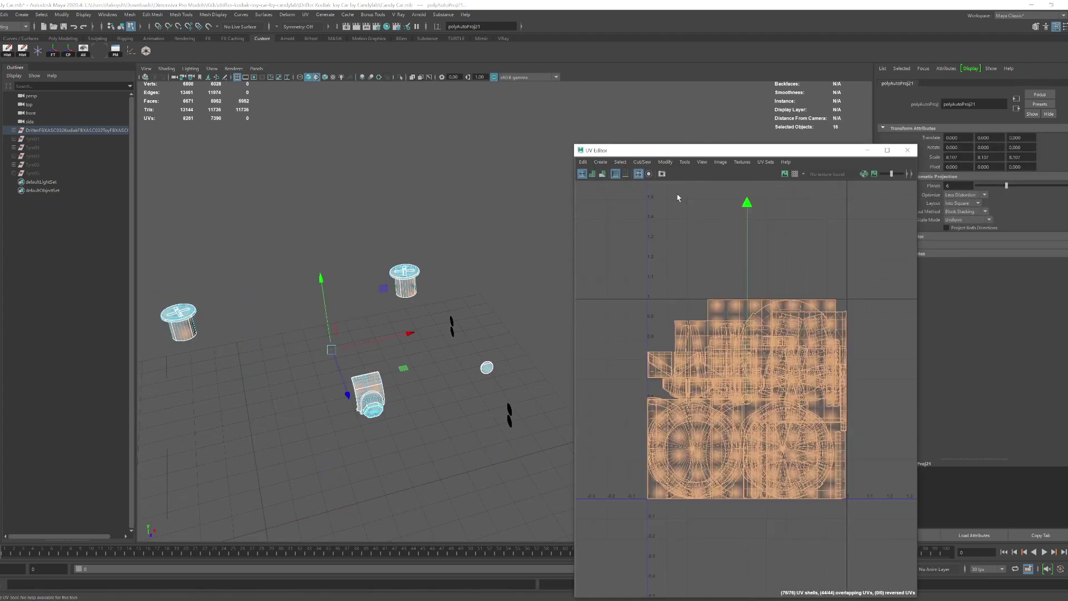
{"action": "left_click", "coordinate": [347, 470]}
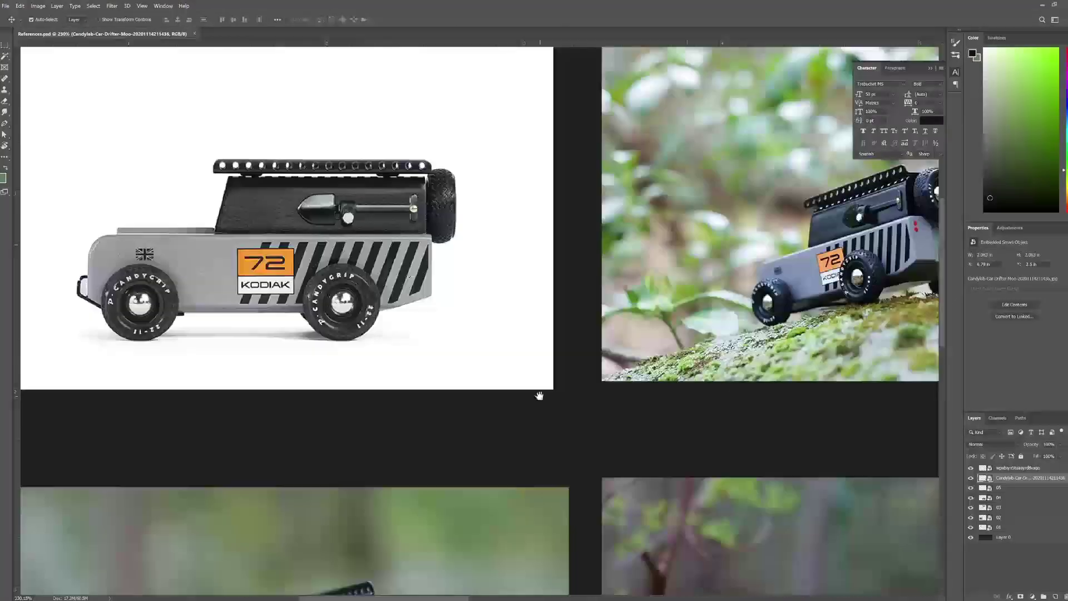
Step: Zoom in on the white-background side-view reference, then minimise Photoshop
{"action": "left_click_drag", "start_coordinate": [539, 395], "coordinate": [262, 481]}
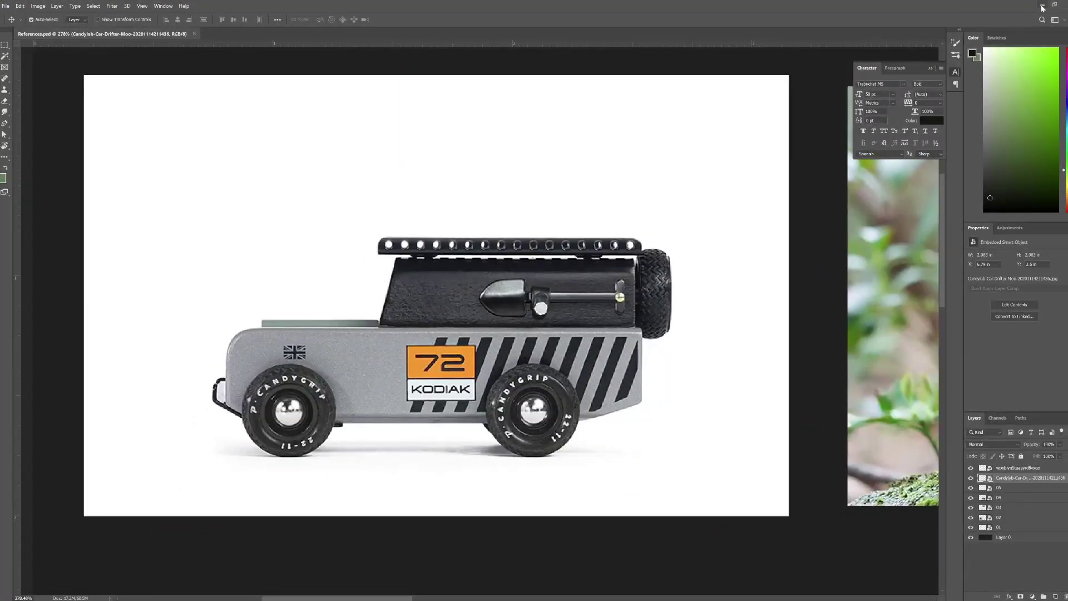
{"action": "left_click", "coordinate": [1042, 8]}
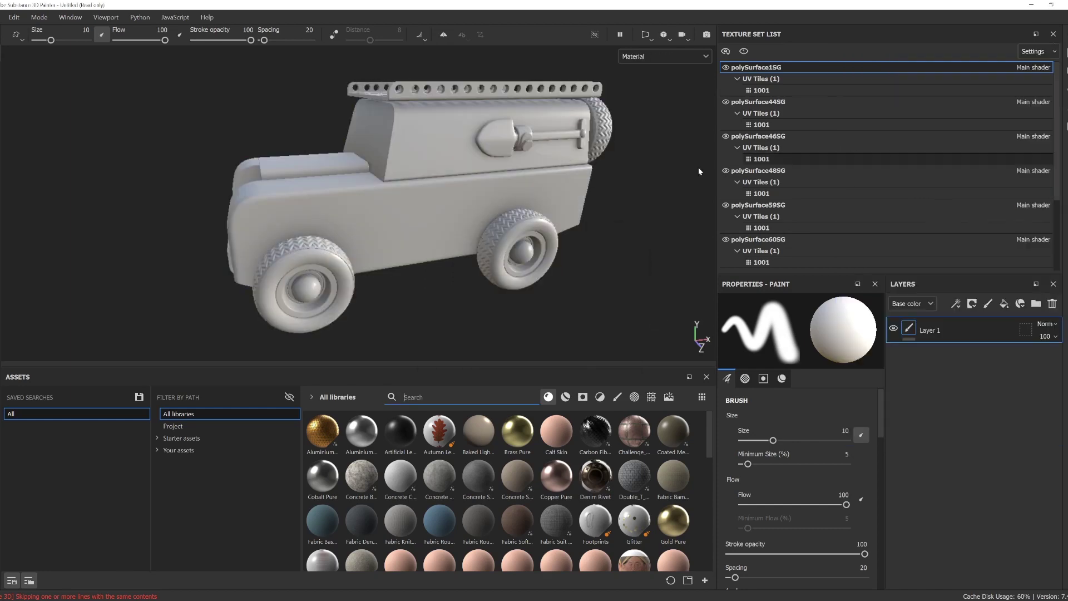
Step: Apply the Rubber Tire Dirty material to the tires
{"action": "type", "text": "tire"}
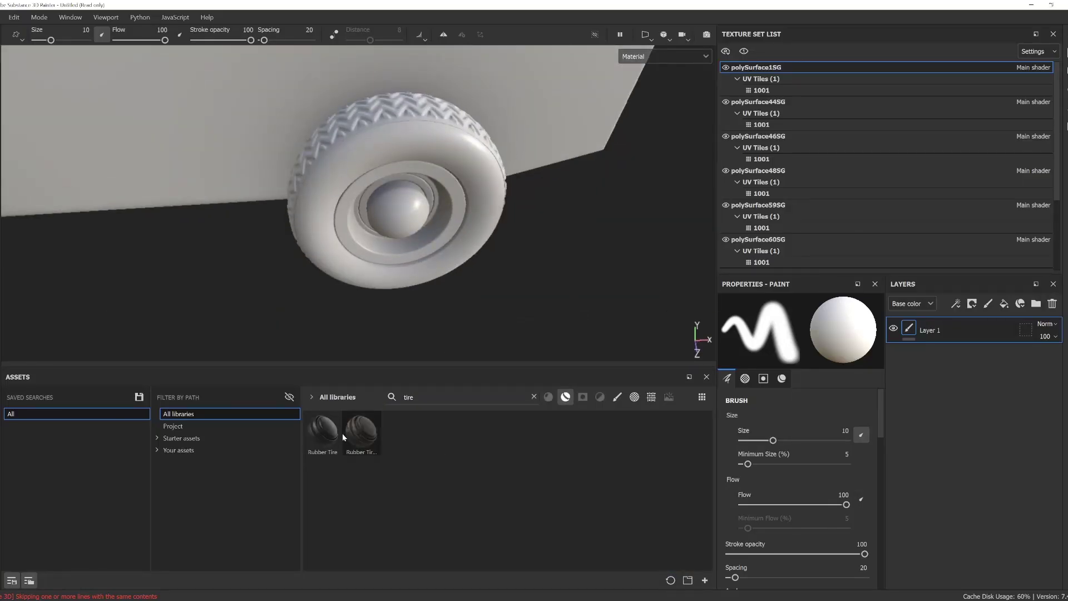
{"action": "left_click_drag", "start_coordinate": [400, 150], "coordinate": [400, 151]}
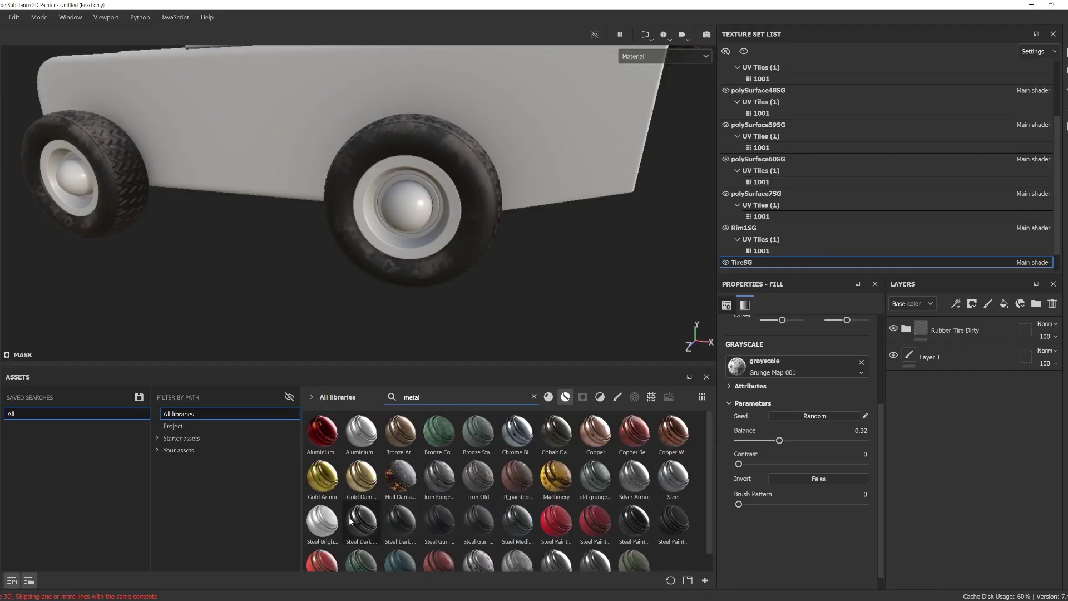
{"action": "scroll", "coordinate": [350, 520], "scroll_direction": "down", "scroll_amount": 1}
Step: Put Steel Stained and a scraped steel paint on the rims, masked with Polygon Fill
{"action": "left_click_drag", "start_coordinate": [595, 548], "coordinate": [405, 224]}
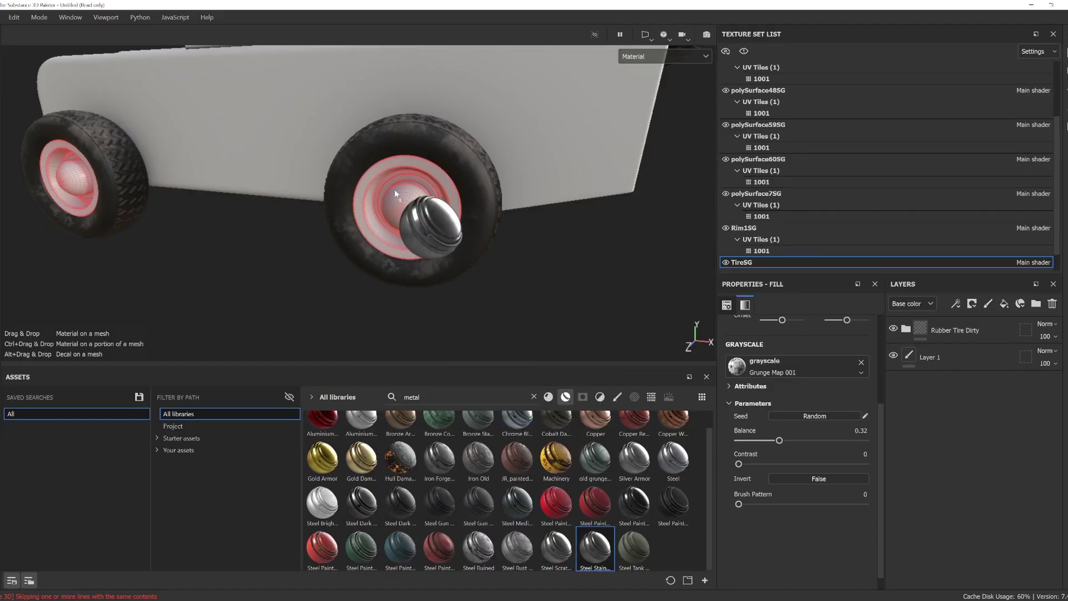
{"action": "scroll", "coordinate": [401, 500], "scroll_direction": "up", "scroll_amount": 1}
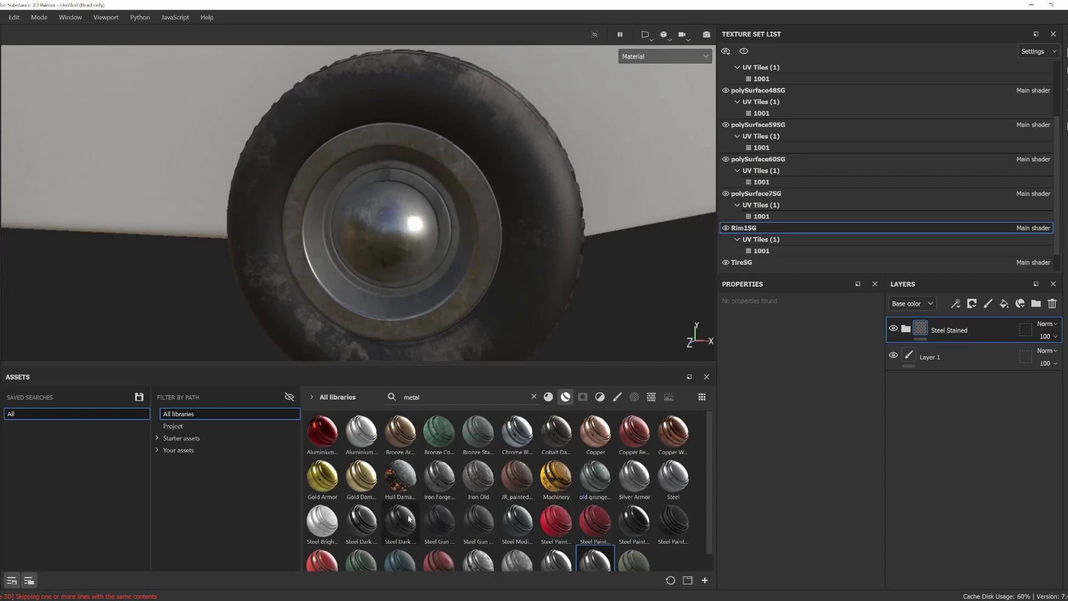
{"action": "left_click_drag", "start_coordinate": [401, 520], "coordinate": [389, 223]}
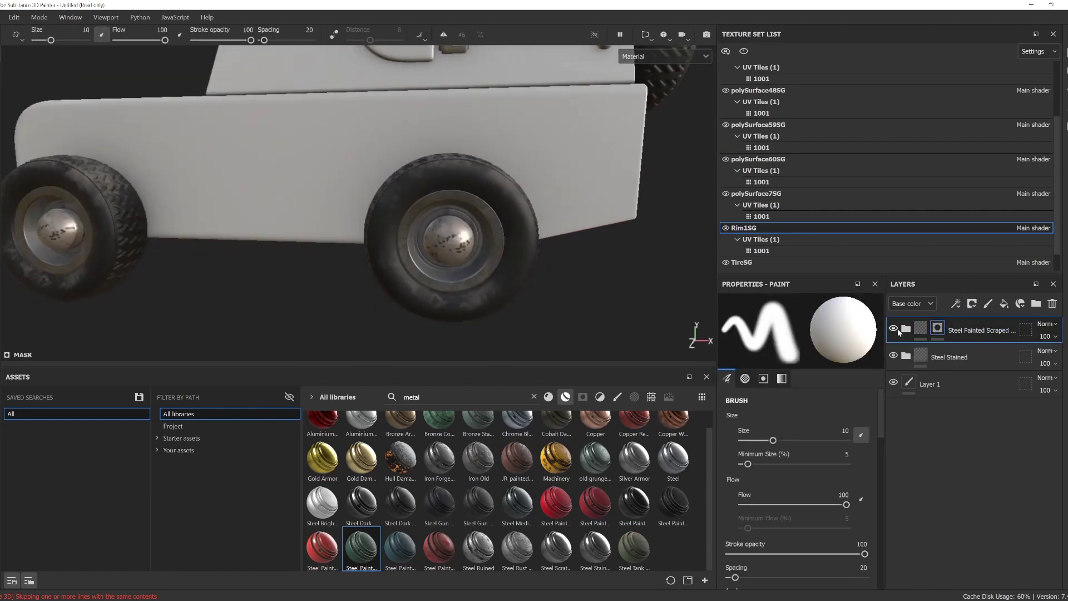
{"action": "scroll", "coordinate": [472, 239], "scroll_direction": "up", "scroll_amount": 5}
{"action": "scroll", "coordinate": [472, 239], "scroll_direction": "up", "scroll_amount": 3}
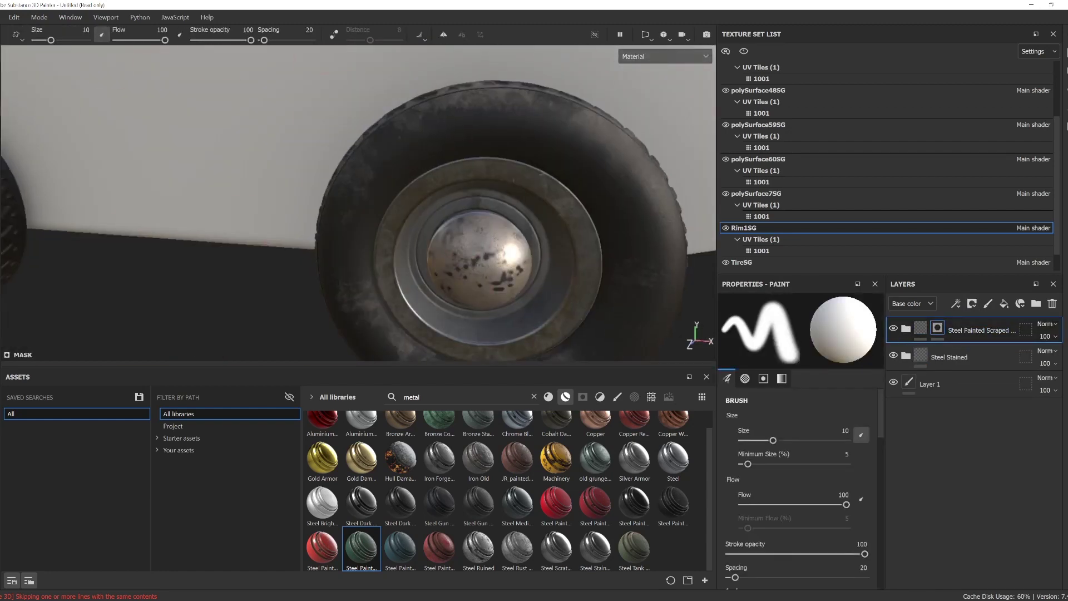
{"action": "key", "text": "4"}
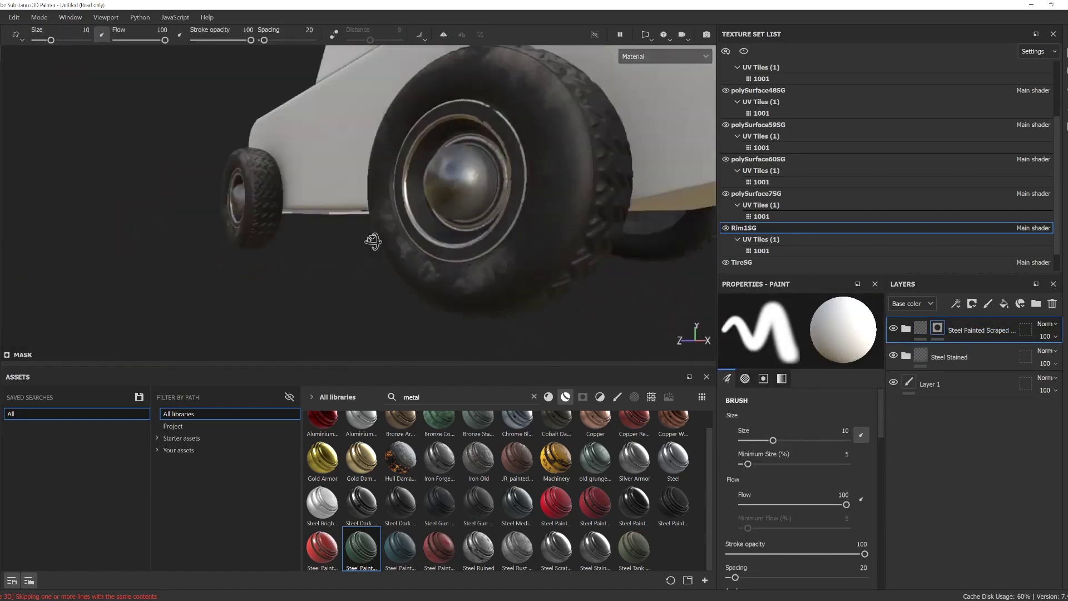
{"action": "type", "text": "paint"}
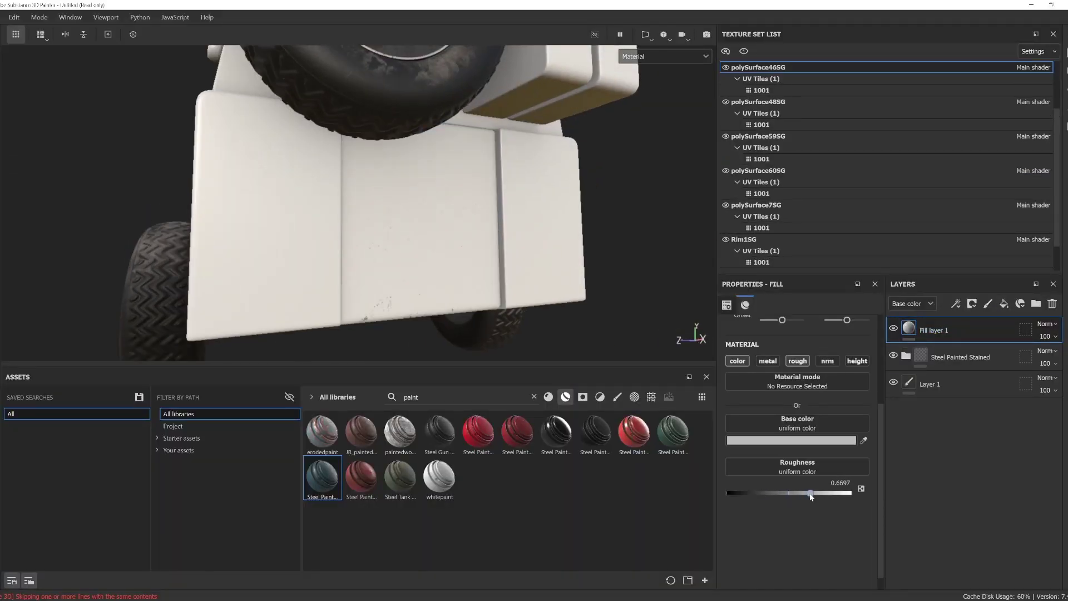
Step: Give the underside panel's fill layer a dark base colour
{"action": "left_click", "coordinate": [791, 440]}
{"action": "left_click", "coordinate": [783, 429]}
{"action": "left_click", "coordinate": [790, 440]}
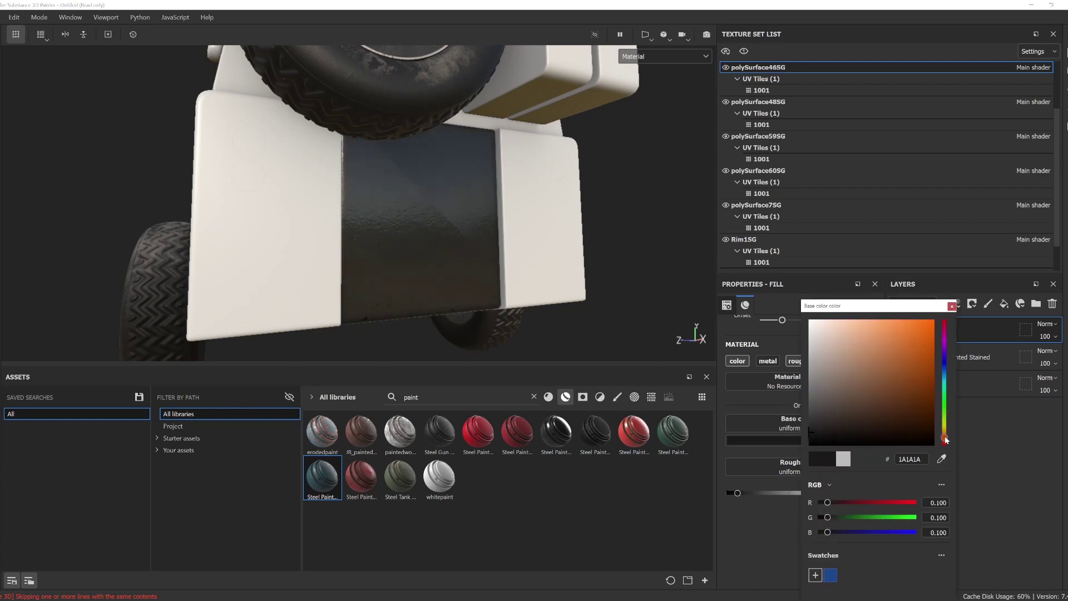
{"action": "left_click_drag", "start_coordinate": [434, 289], "coordinate": [497, 264], "text": "alt"}
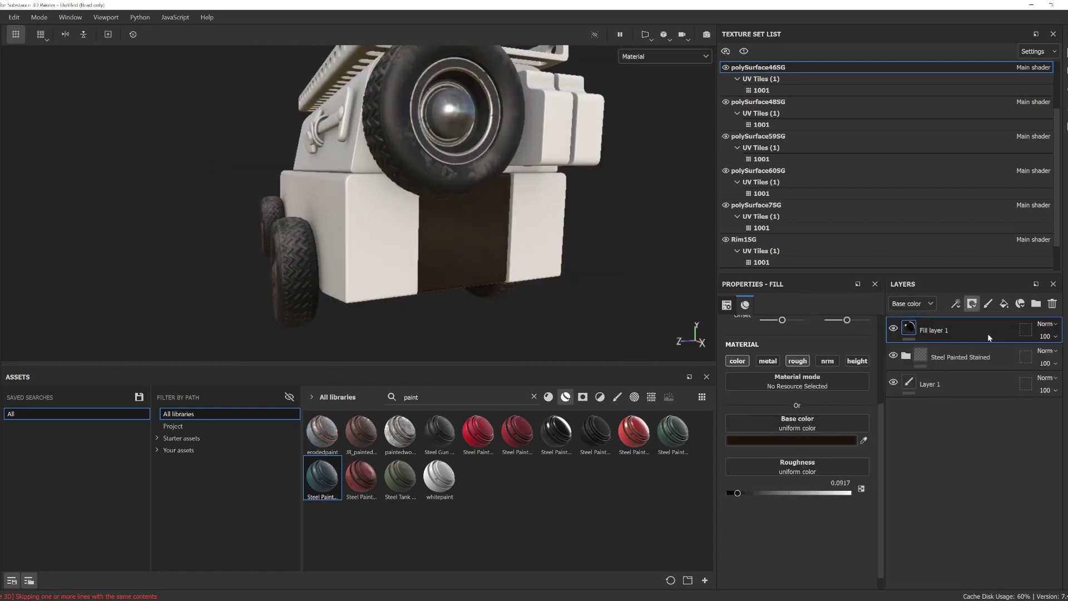
Step: Mask the dark layer with Grunge Leaky Paint and apply a painted steel material to the body
{"action": "left_click", "coordinate": [972, 303]}
{"action": "left_click", "coordinate": [651, 396]}
{"action": "left_click_drag", "start_coordinate": [401, 431], "coordinate": [796, 367]}
{"action": "mouse_move", "coordinate": [456, 222]}
{"action": "left_mouse_down", "text": "alt"}
{"action": "mouse_move", "coordinate": [359, 202]}
{"action": "mouse_move", "coordinate": [443, 435]}
{"action": "mouse_move", "coordinate": [737, 367]}
{"action": "mouse_move", "coordinate": [84, 107]}
{"action": "mouse_move", "coordinate": [334, 223]}
{"action": "left_mouse_up", "text": "alt"}
{"action": "left_click_drag", "start_coordinate": [361, 431], "coordinate": [451, 256]}
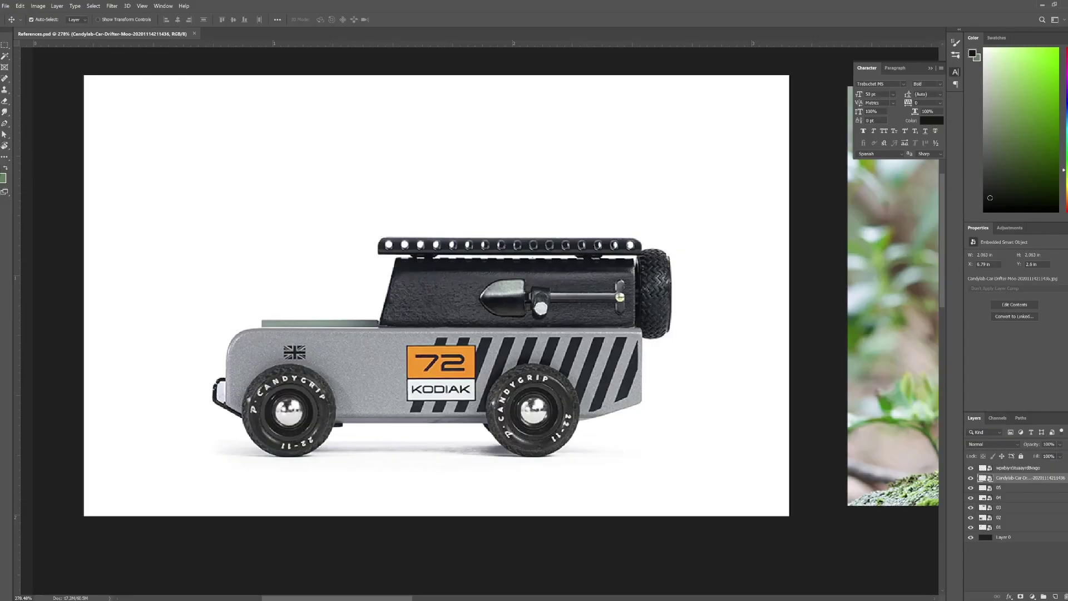
{"action": "scroll", "coordinate": [594, 190], "scroll_direction": "down", "scroll_amount": 5, "text": "alt"}
Step: Create a new blank Photoshop document
{"action": "scroll", "coordinate": [593, 190], "scroll_direction": "up", "scroll_amount": 1, "text": "alt"}
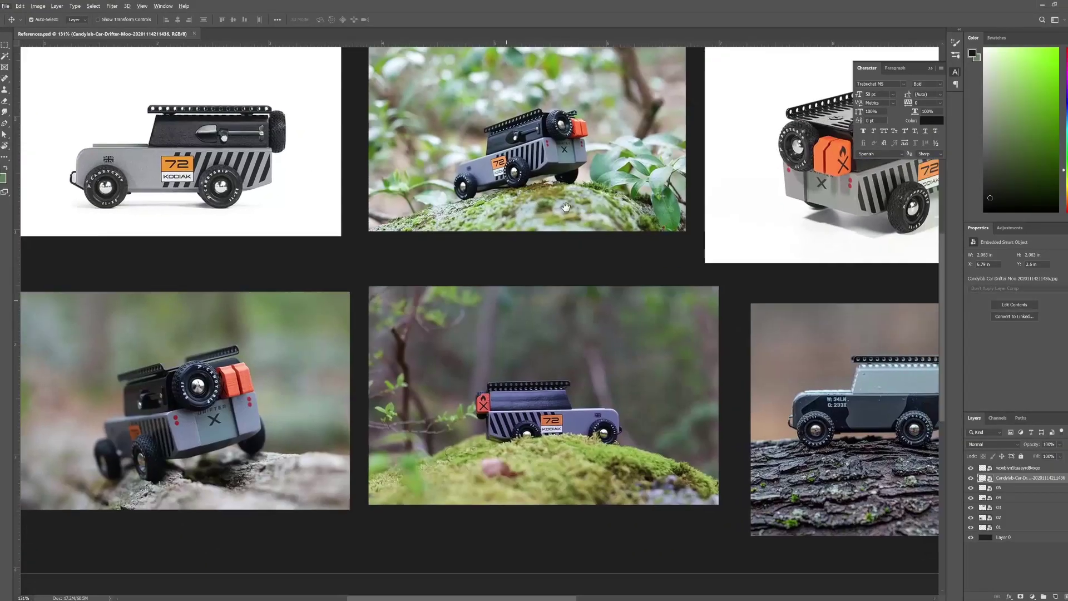
{"action": "scroll", "coordinate": [593, 190], "scroll_direction": "up", "scroll_amount": 1, "text": "alt"}
{"action": "scroll", "coordinate": [593, 190], "scroll_direction": "up", "scroll_amount": 1, "text": "alt"}
{"action": "scroll", "coordinate": [339, 122], "scroll_direction": "up", "scroll_amount": 4, "text": "alt"}
{"action": "key", "text": "ctrl+n"}
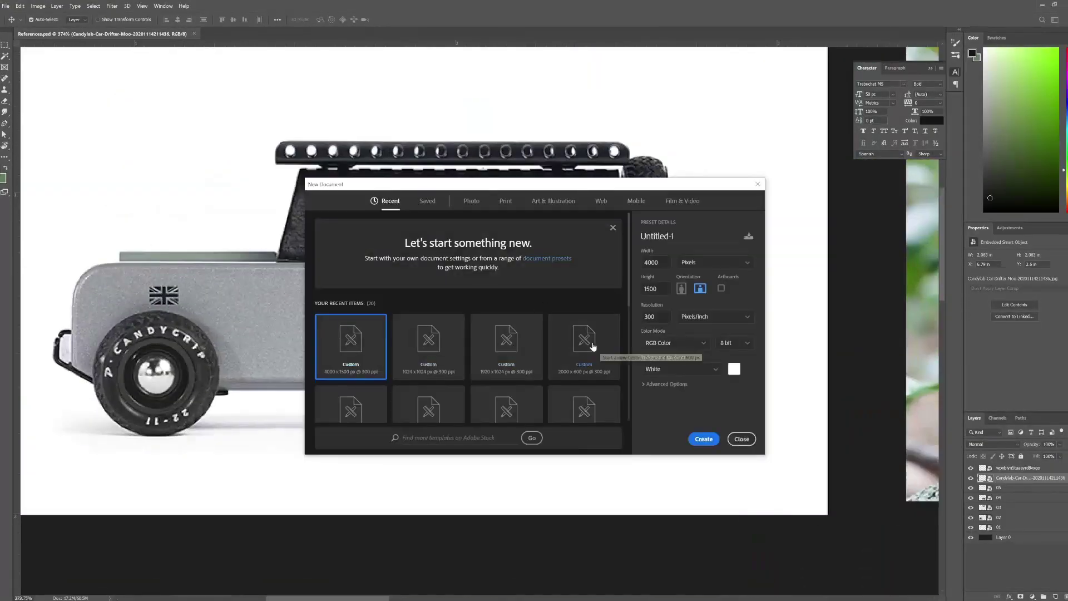
{"action": "left_click", "coordinate": [702, 438]}
Step: Draw the black stripe rectangles, slant them with Perspective, and shift the row about 130 px right
{"action": "left_click_drag", "start_coordinate": [434, 375], "coordinate": [424, 374]}
{"action": "left_click", "coordinate": [109, 20]}
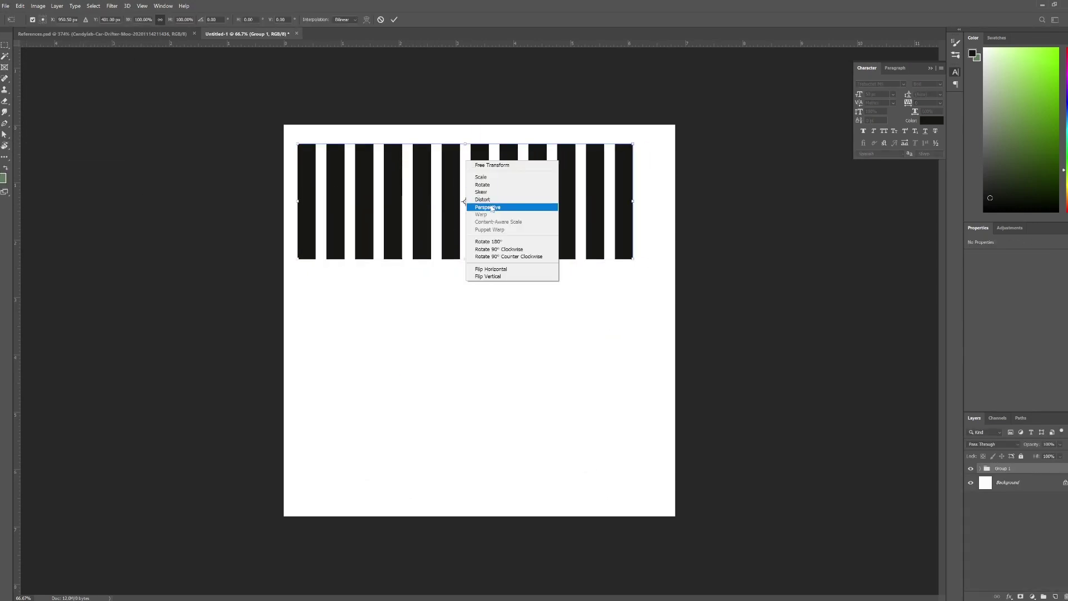
{"action": "left_click", "coordinate": [492, 207]}
{"action": "left_click_drag", "start_coordinate": [632, 144], "coordinate": [660, 144]}
{"action": "key", "text": "Return"}
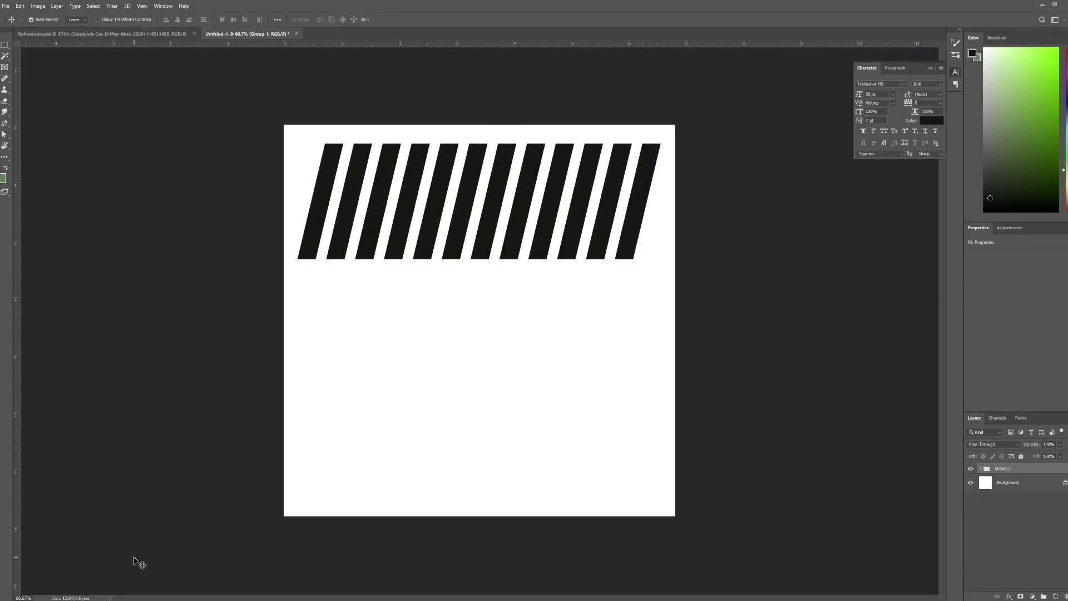
{"action": "left_click_drag", "start_coordinate": [381, 170], "coordinate": [454, 170]}
Step: Draw a rounded square beside the stripes and fill it orange
{"action": "key", "text": "m"}
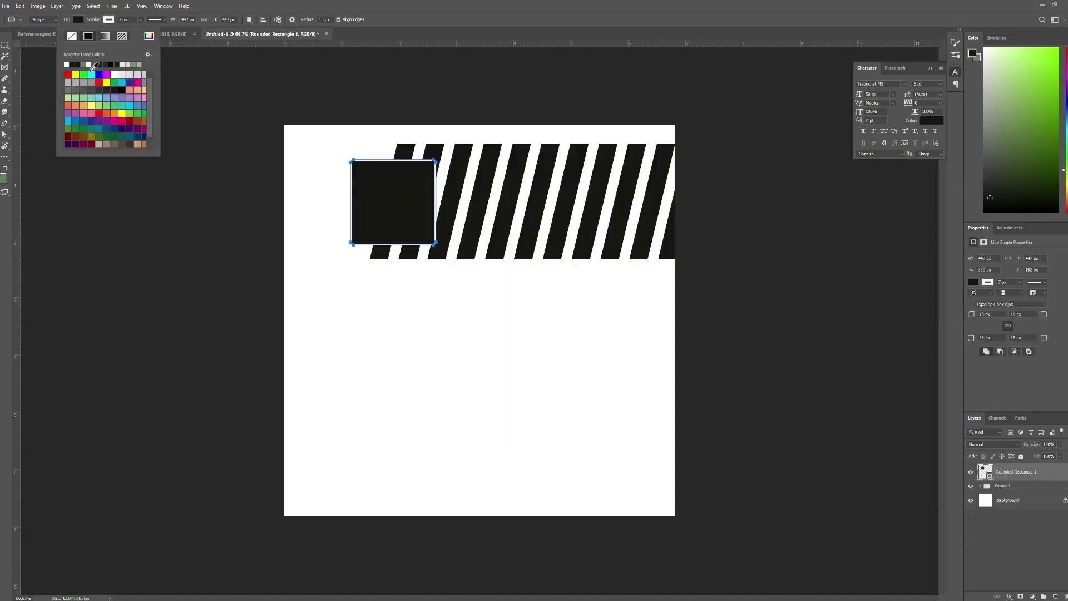
{"action": "left_click", "coordinate": [148, 35]}
{"action": "left_click", "coordinate": [842, 333]}
{"action": "key", "text": "v"}
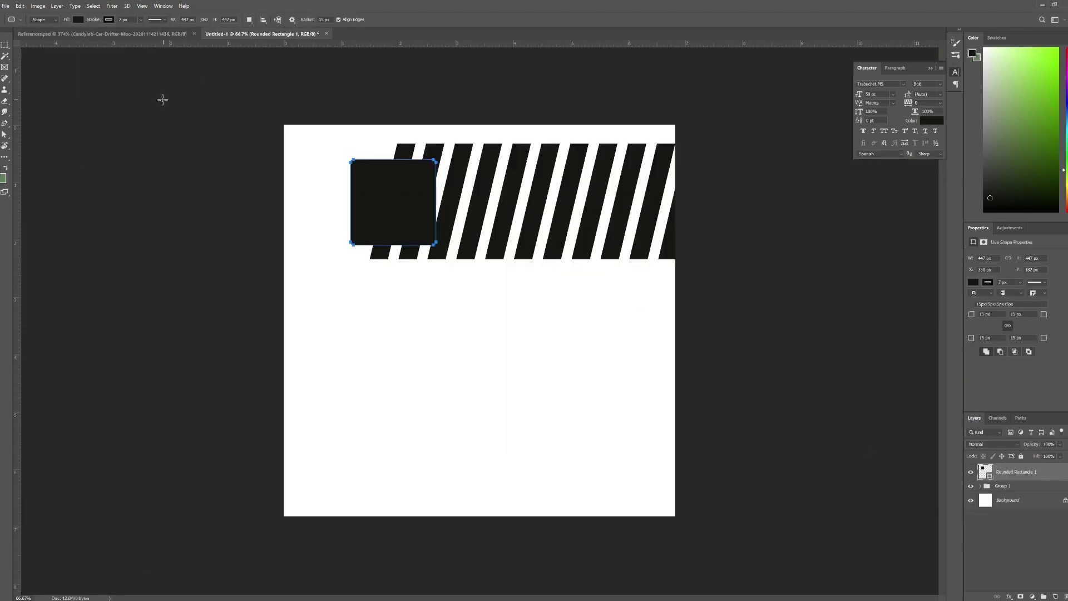
{"action": "left_click", "coordinate": [78, 20]}
{"action": "left_click", "coordinate": [95, 43]}
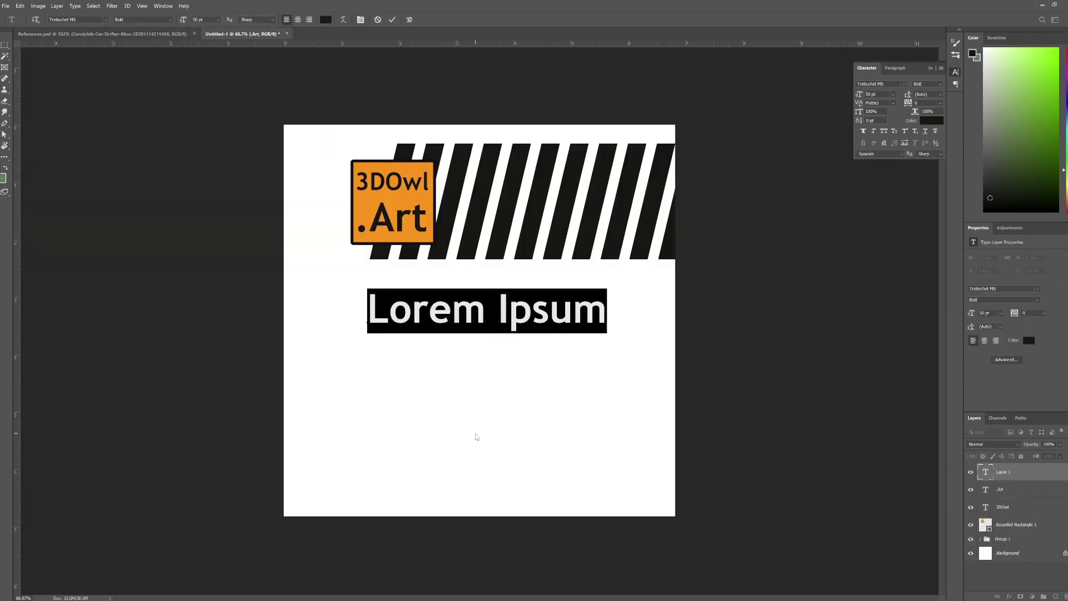
{"action": "type", "text": "DRIFTER"}
Step: Set DRIFTER in the GeoSlab703 Md BT font and shift it left on the canvas
{"action": "left_click", "coordinate": [105, 19]}
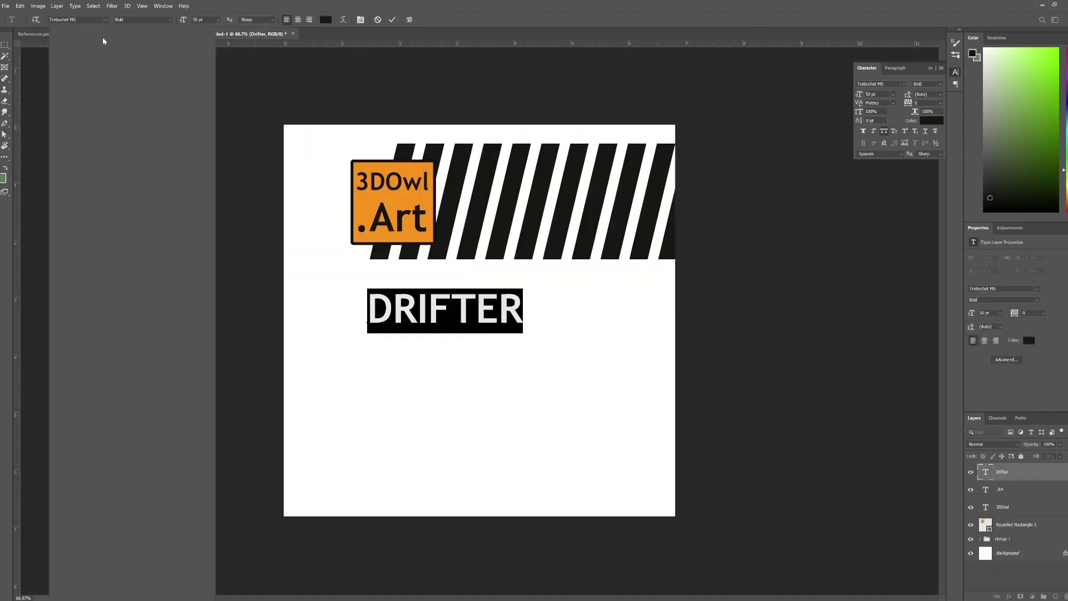
{"action": "key", "text": "Down"}
{"action": "key", "text": "Down"}
{"action": "key", "text": "Down"}
{"action": "key", "text": "Down"}
{"action": "key", "text": "Down"}
{"action": "key", "text": "Down"}
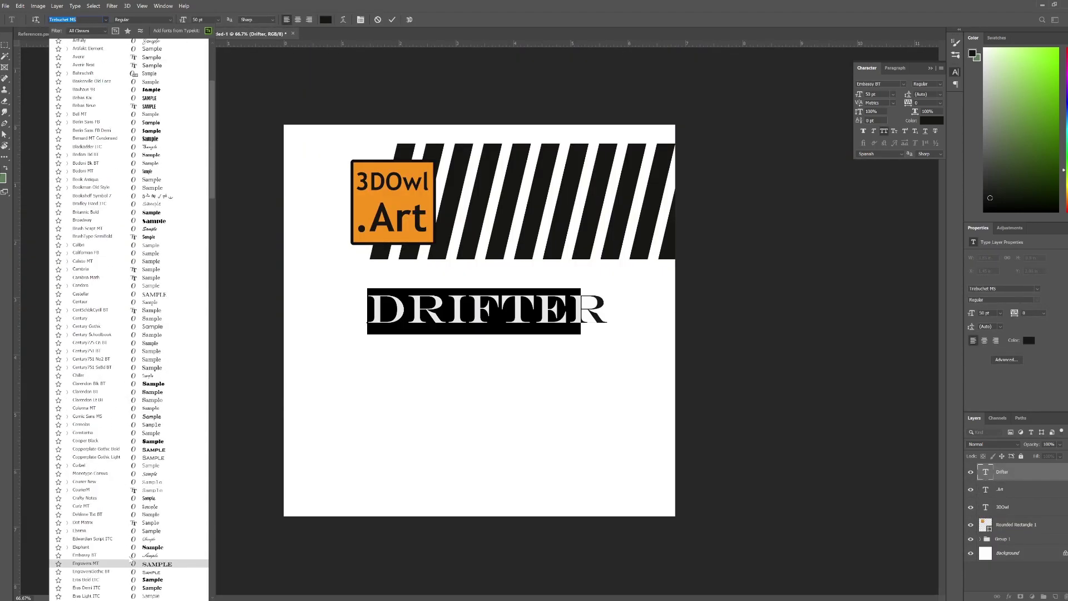
{"action": "key", "text": "Down"}
{"action": "key", "text": "Down"}
{"action": "key", "text": "Down"}
{"action": "key", "text": "Down"}
{"action": "key", "text": "Down"}
{"action": "key", "text": "Down"}
{"action": "key", "text": "Down"}
{"action": "key", "text": "Down"}
{"action": "key", "text": "Down"}
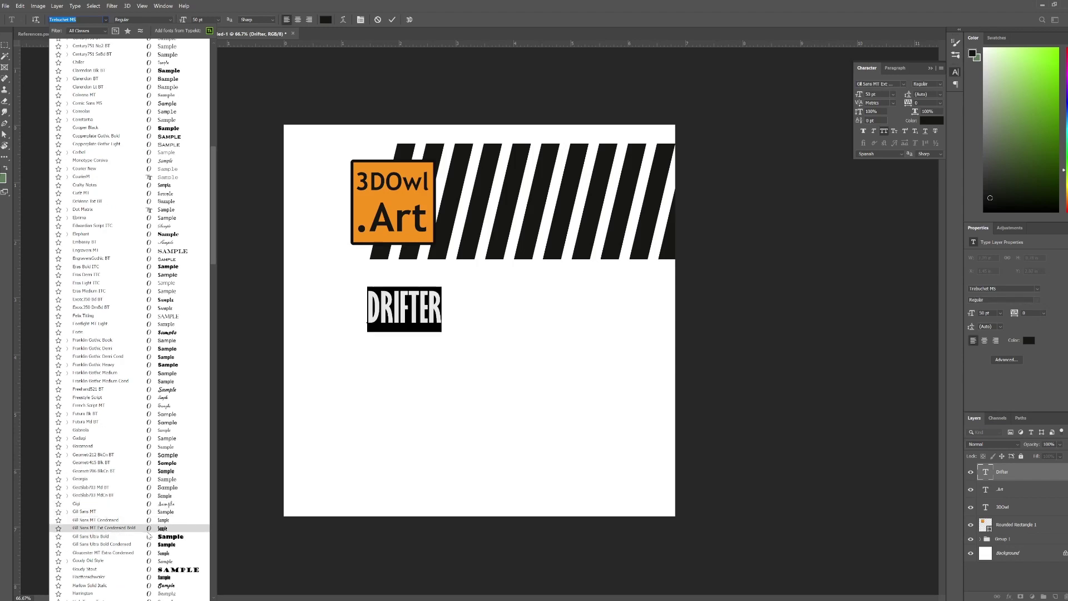
{"action": "left_click", "coordinate": [149, 488]}
{"action": "left_click_drag", "start_coordinate": [459, 300], "coordinate": [414, 307], "text": "ctrl"}
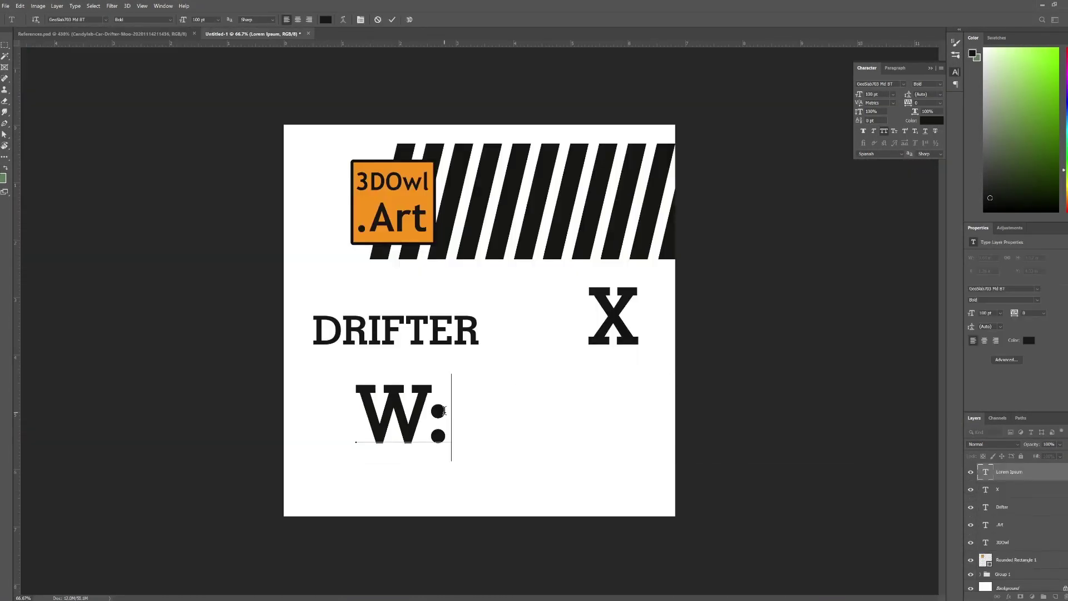
Step: Finish the W:34LN line and reduce its font size
{"action": "type", "text": "N"}
{"action": "key", "text": "ctrl+a"}
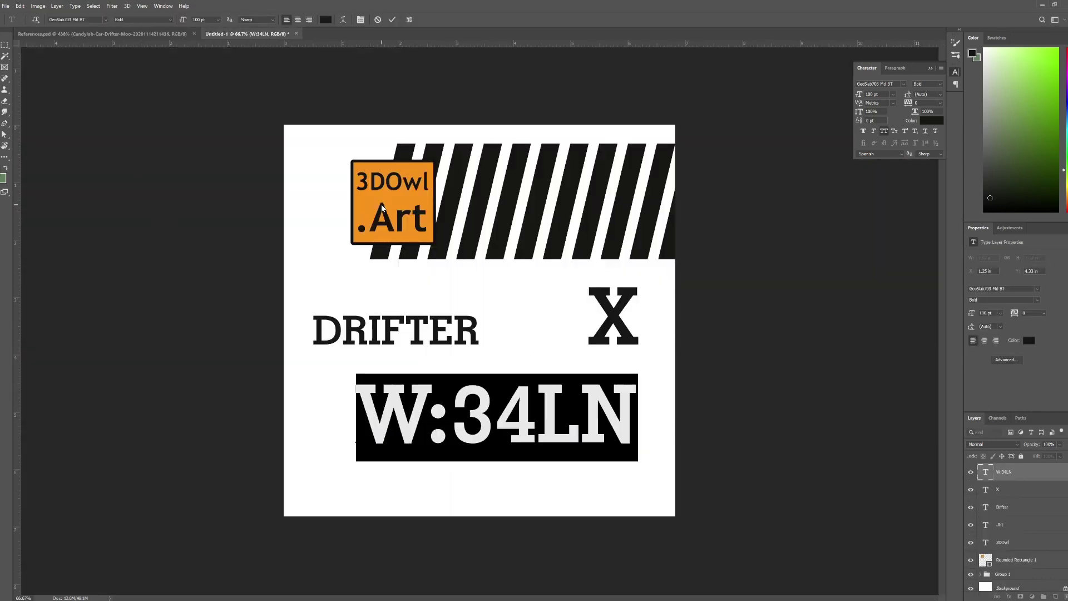
{"action": "left_click_drag", "start_coordinate": [183, 19], "coordinate": [144, 21]}
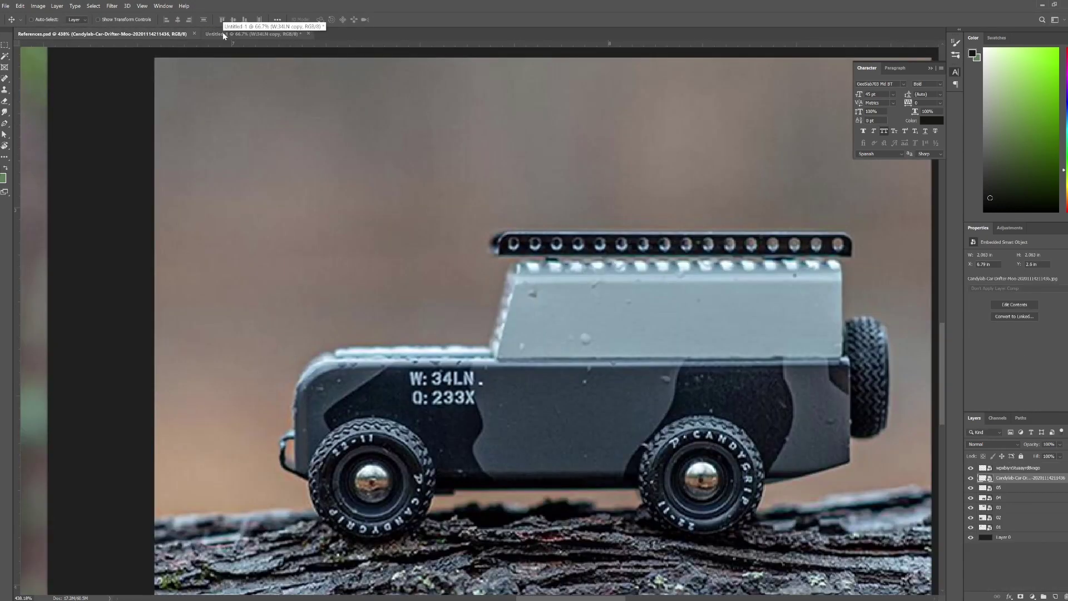
{"action": "left_click", "coordinate": [223, 35]}
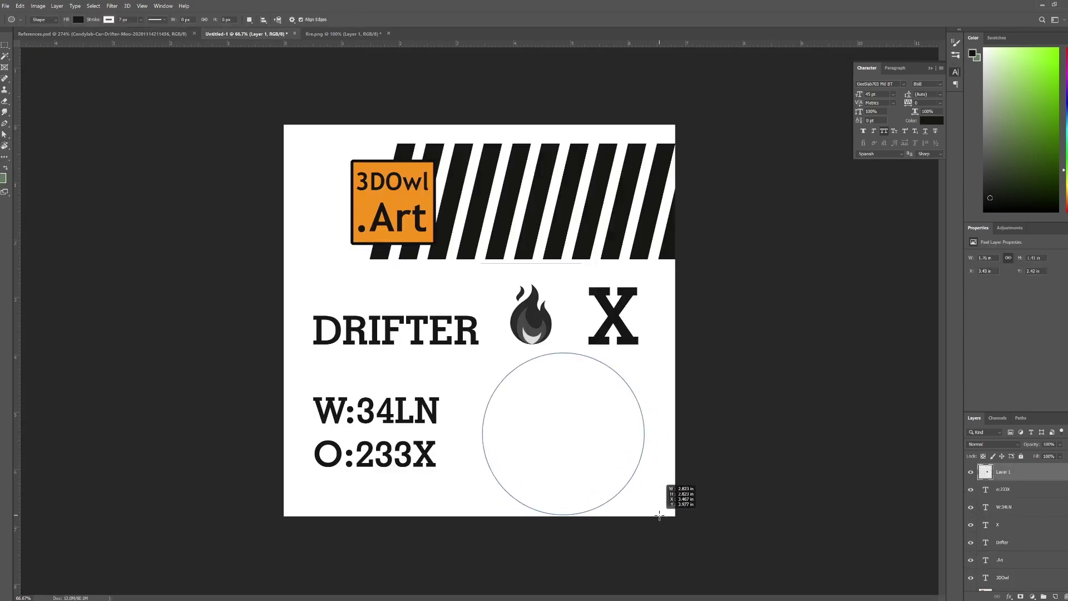
Step: Draw an outline-only circle beside the W:34LN lines
{"action": "left_click_drag", "start_coordinate": [659, 515], "coordinate": [660, 516]}
{"action": "key", "text": "v"}
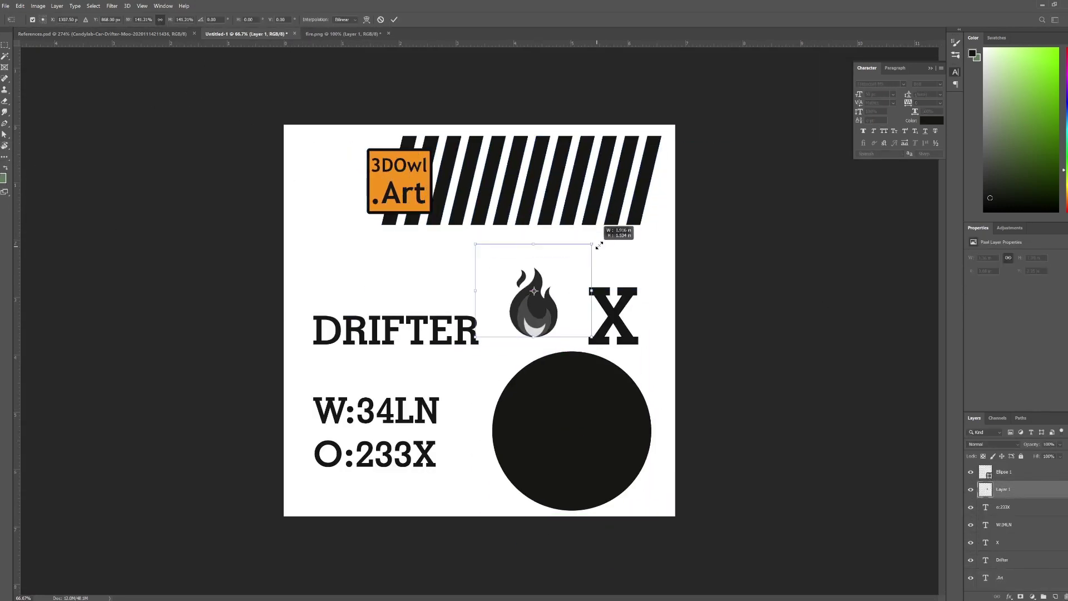
{"action": "left_click_drag", "start_coordinate": [571, 434], "coordinate": [547, 415]}
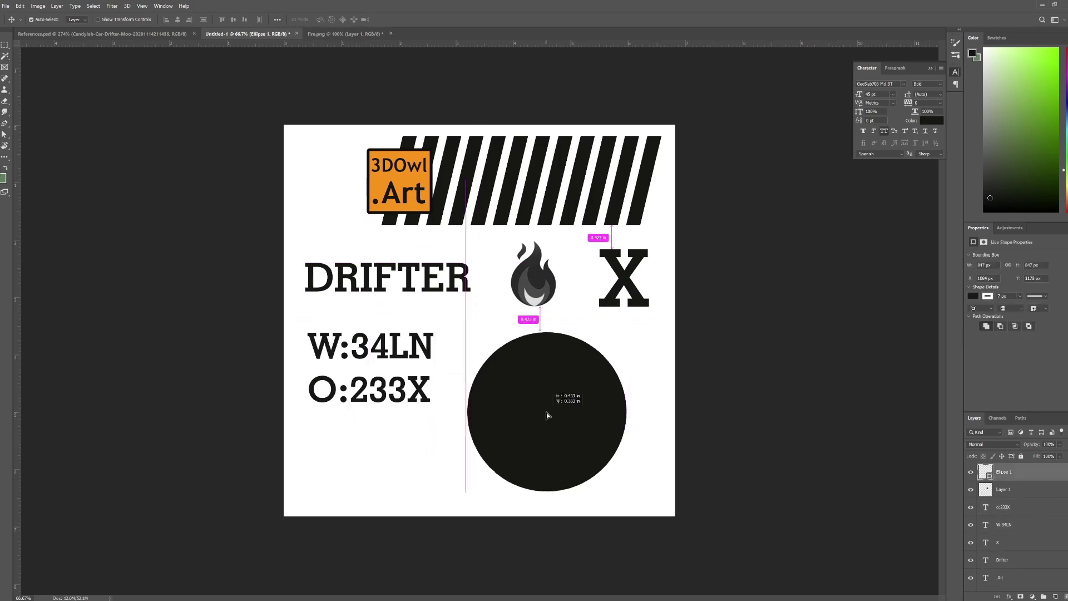
{"action": "left_click", "coordinate": [42, 41]}
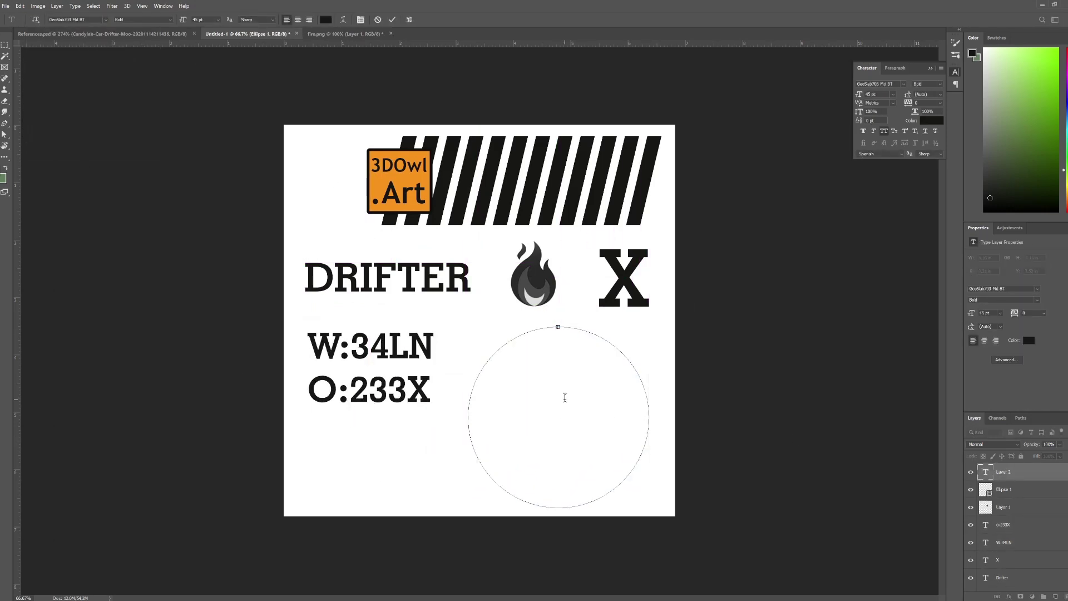
Step: Run CANDY * GRIP text along the circle's path and begin saving the label as a JPEG
{"action": "key", "text": "Escape"}
{"action": "key", "text": "v"}
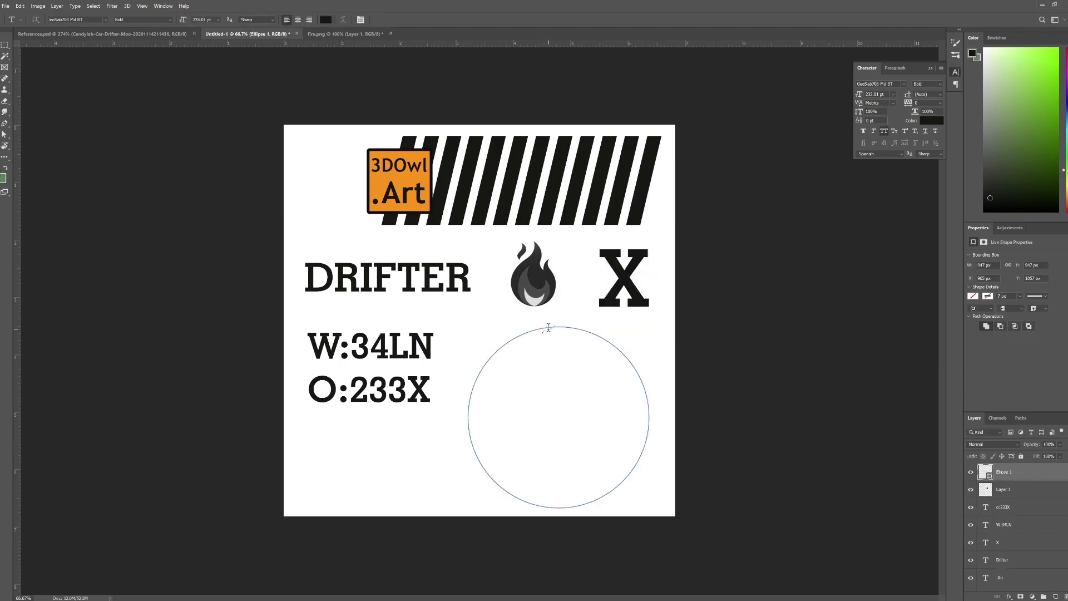
{"action": "left_click", "coordinate": [548, 327]}
{"action": "type", "text": "CANDY * GRIP"}
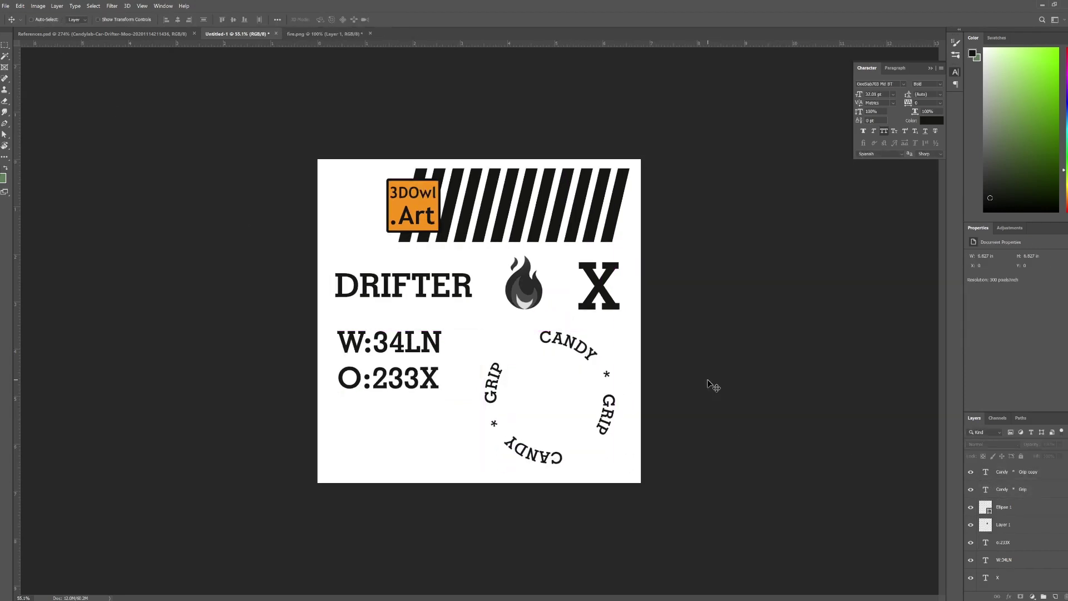
{"action": "key", "text": "ctrl+shift+s"}
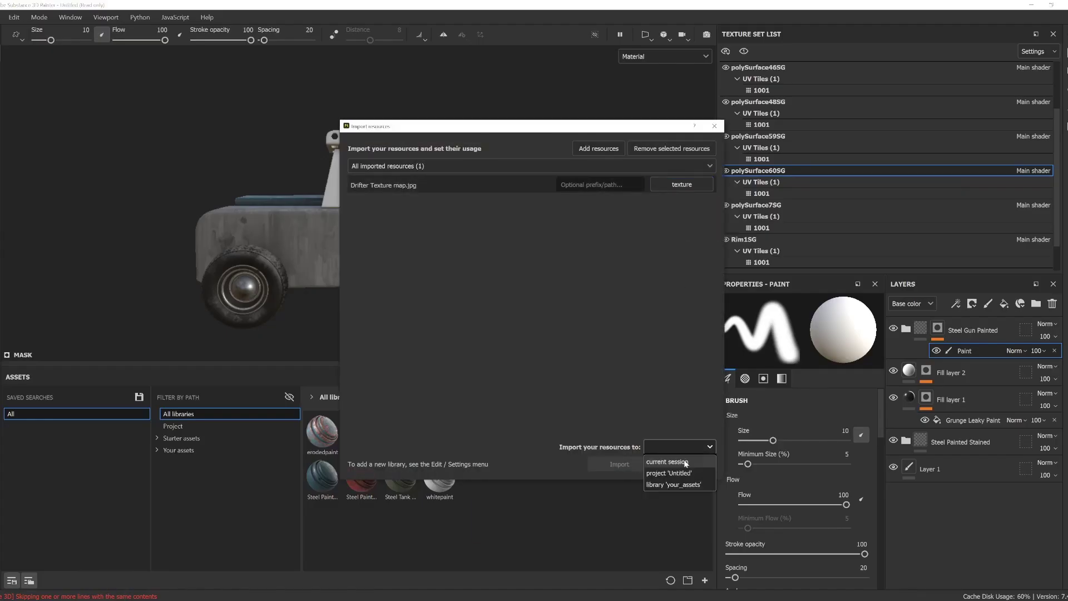
Step: Save the Substance Painter project
{"action": "left_click", "coordinate": [17, 114]}
{"action": "key", "text": "Return"}
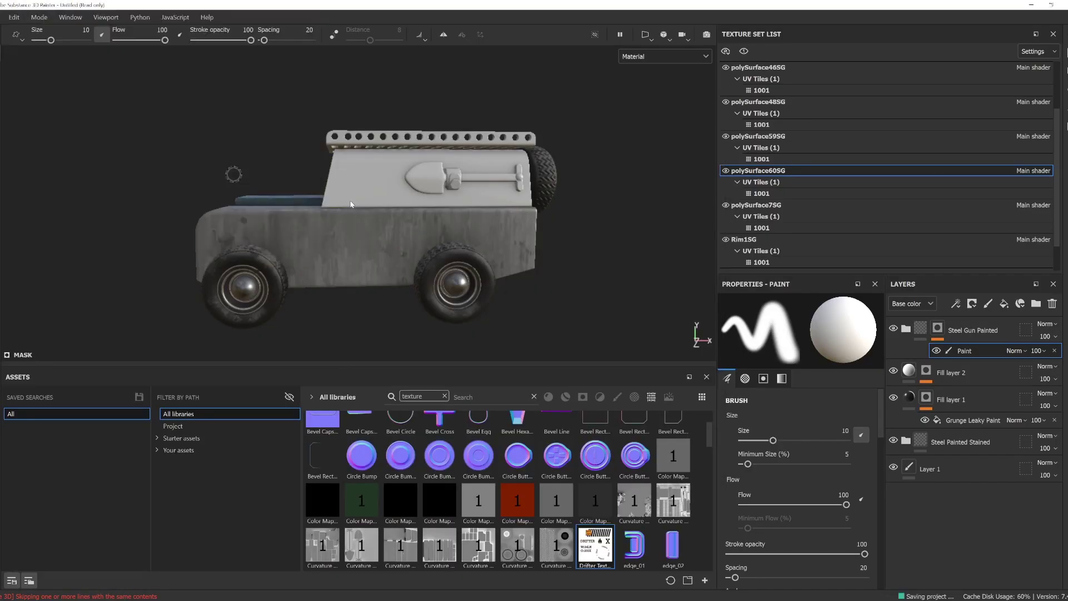
{"action": "scroll", "coordinate": [787, 428], "scroll_direction": "down", "scroll_amount": 3}
Step: Project the Drifter Texture map as base colour onto the car's side at scale 1.5
{"action": "left_click_drag", "start_coordinate": [595, 545], "coordinate": [796, 567]}
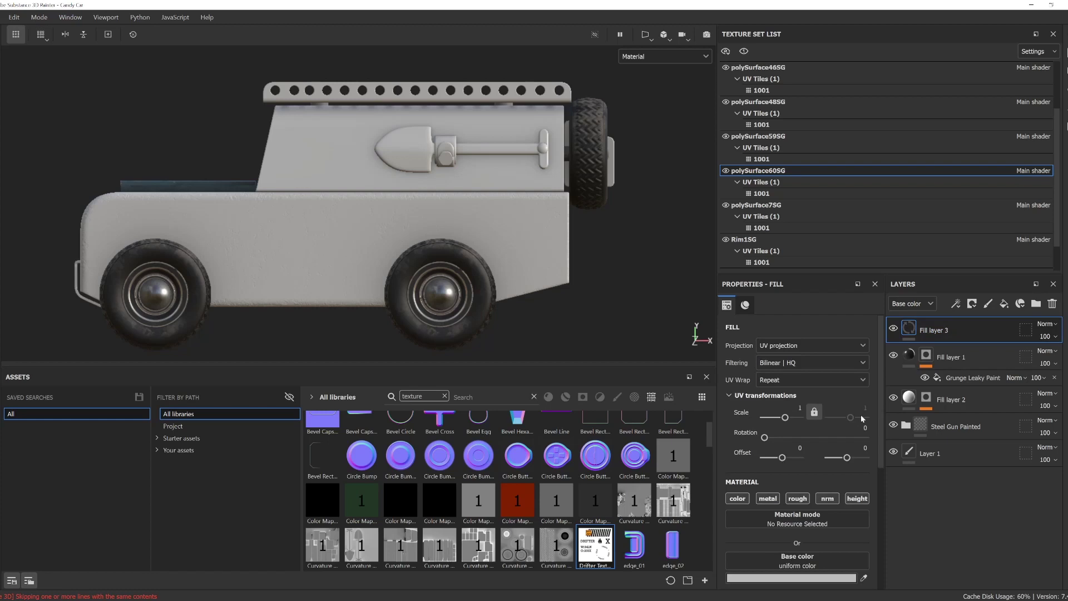
{"action": "scroll", "coordinate": [861, 418], "scroll_direction": "down", "scroll_amount": 1}
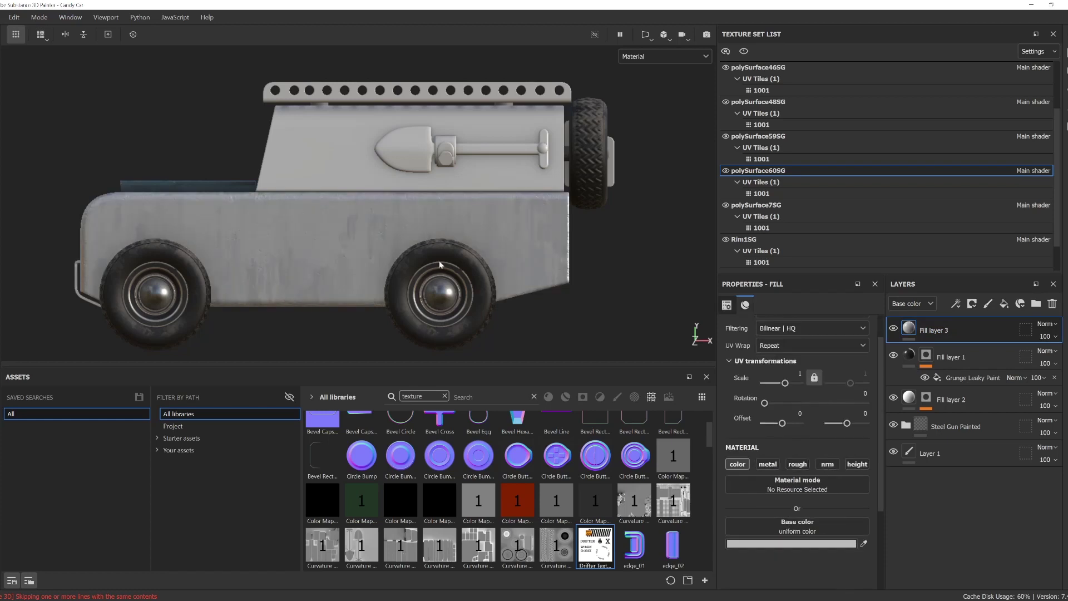
{"action": "left_click_drag", "start_coordinate": [743, 509], "coordinate": [795, 525]}
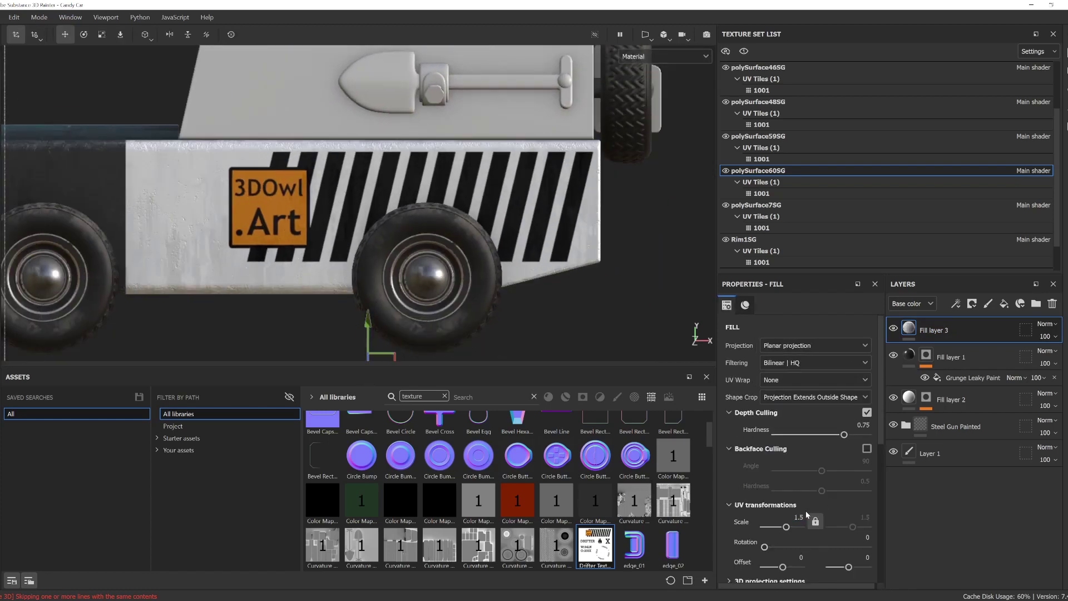
{"action": "scroll", "coordinate": [434, 356], "scroll_direction": "down", "scroll_amount": 4}
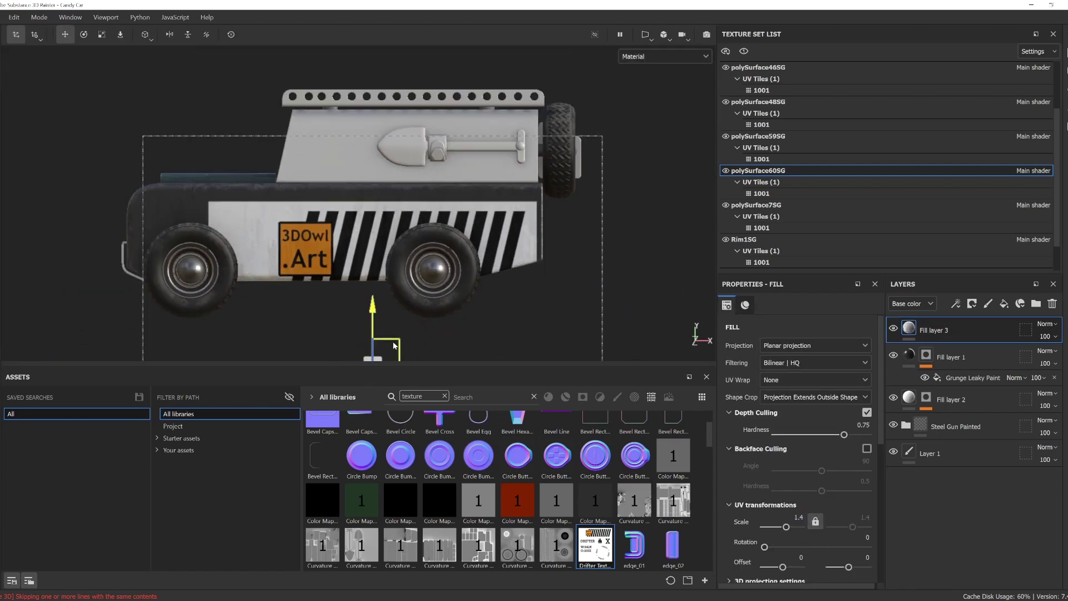
{"action": "left_click_drag", "start_coordinate": [415, 319], "coordinate": [433, 319]}
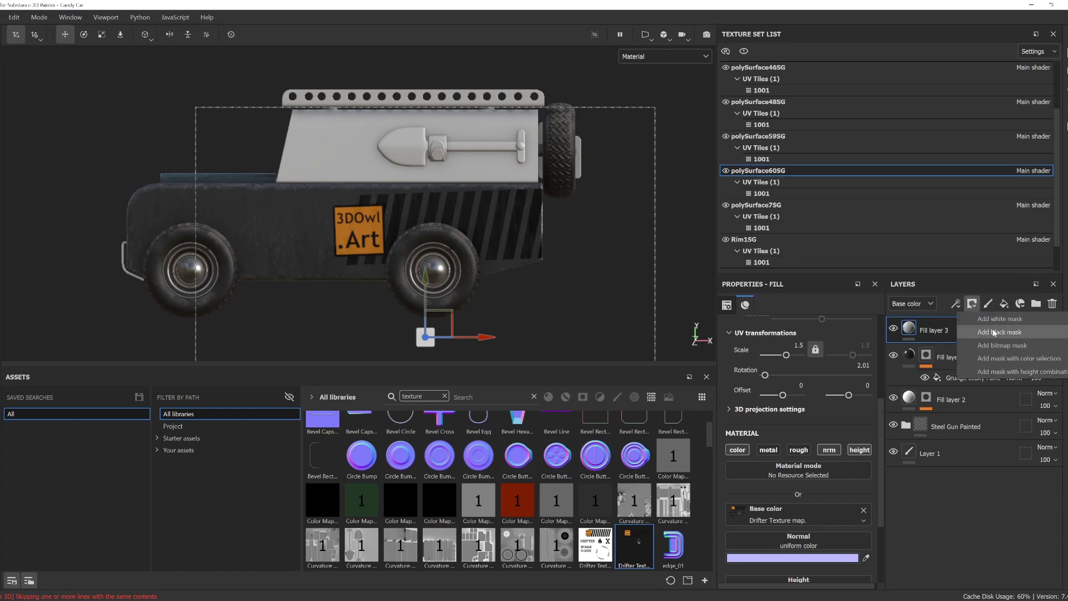
Step: Give the decal layer a black mask with a Grunge Dirt Thin fill and raised balance
{"action": "left_click", "coordinate": [994, 332]}
{"action": "left_click", "coordinate": [981, 346]}
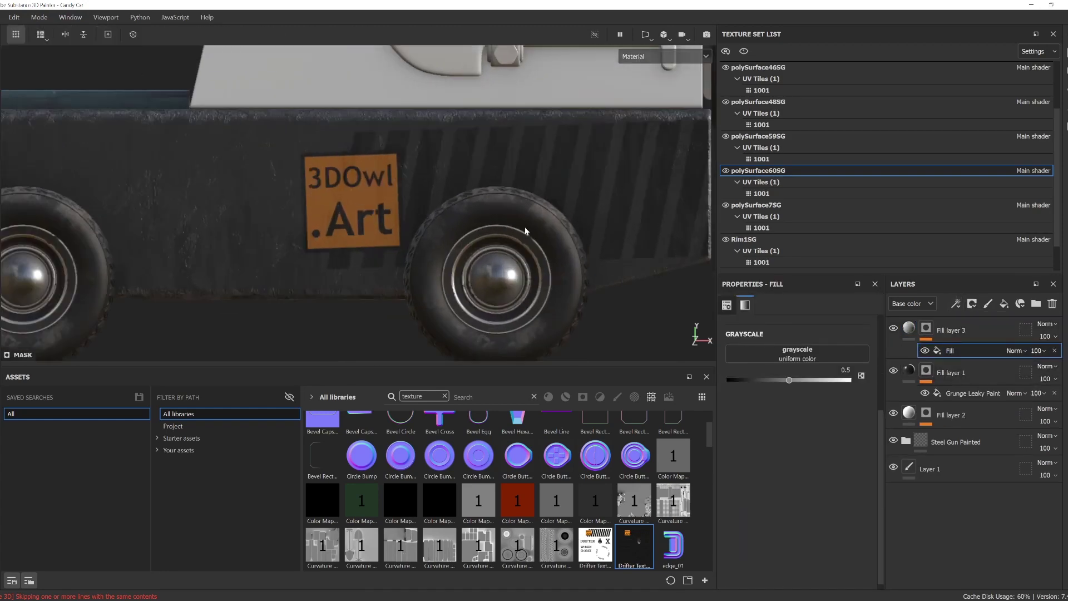
{"action": "type", "text": "grung"}
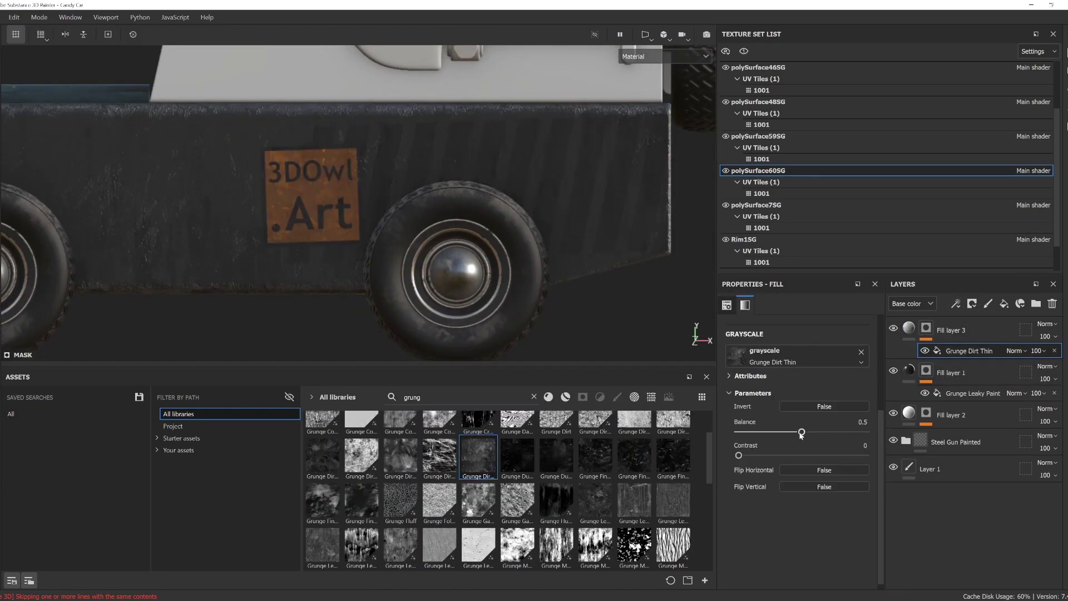
{"action": "left_click_drag", "start_coordinate": [801, 433], "coordinate": [836, 432]}
{"action": "scroll", "coordinate": [443, 254], "scroll_direction": "down", "scroll_amount": 5}
{"action": "scroll", "coordinate": [465, 258], "scroll_direction": "up", "scroll_amount": 5}
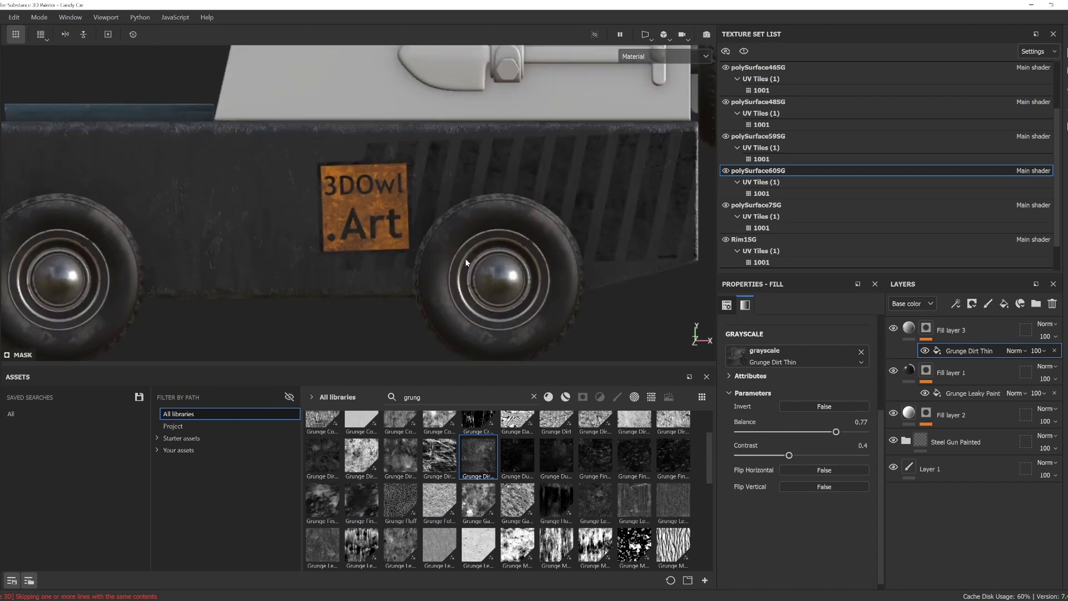
Step: Brush dirt into the decal mask with a Paint effect around the car, then add a fill layer
{"action": "left_click", "coordinate": [988, 304]}
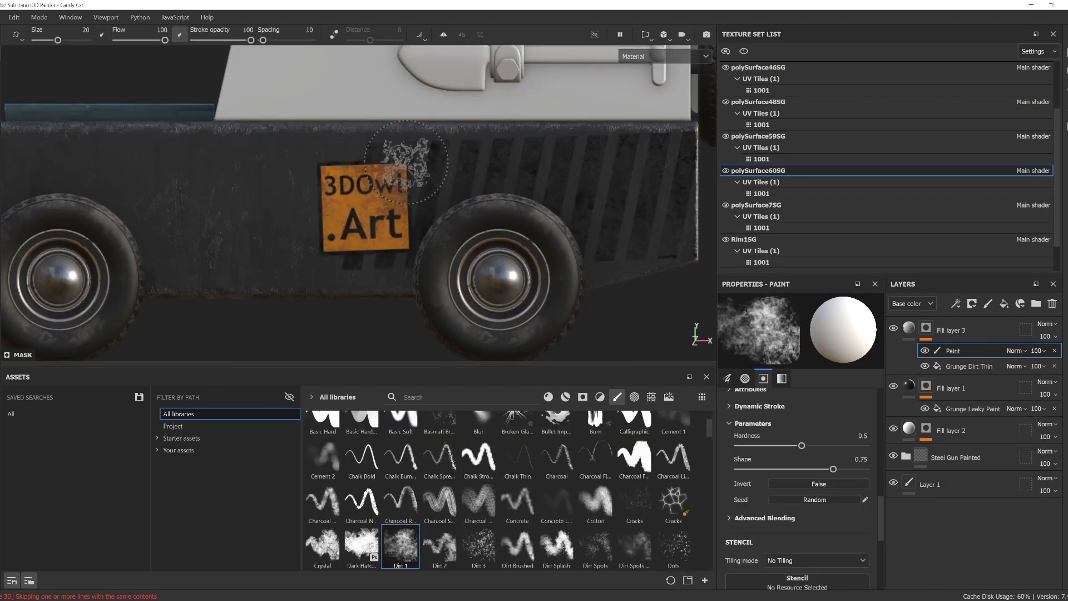
{"action": "left_click_drag", "start_coordinate": [406, 161], "coordinate": [618, 259], "text": "alt"}
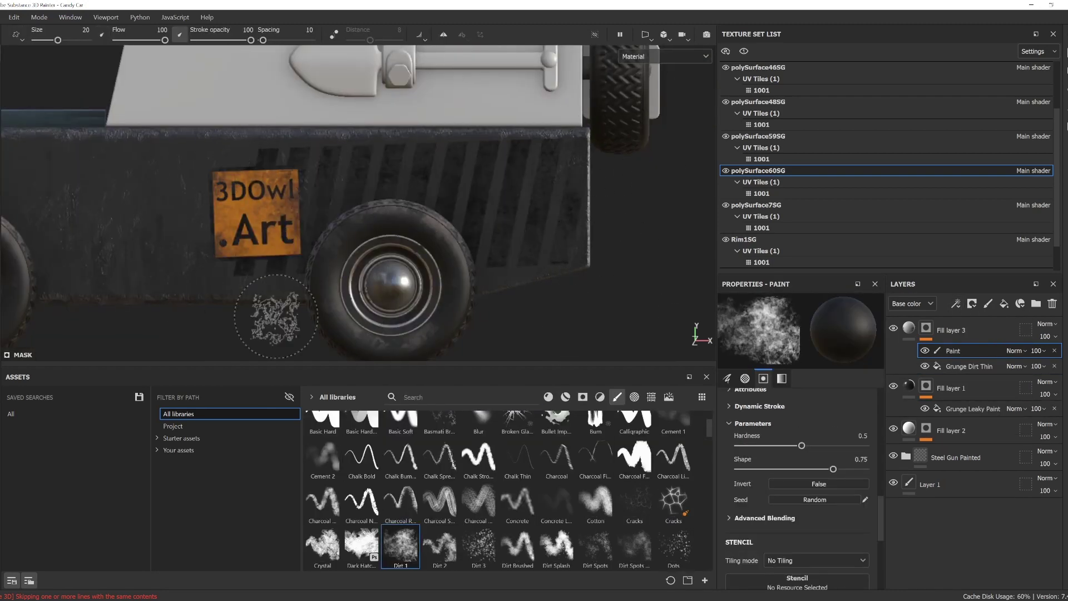
{"action": "scroll", "coordinate": [276, 316], "scroll_direction": "down", "scroll_amount": 5}
{"action": "mouse_move", "coordinate": [276, 316]}
{"action": "left_mouse_down", "text": "alt"}
{"action": "mouse_move", "coordinate": [488, 241]}
{"action": "mouse_move", "coordinate": [456, 244]}
{"action": "mouse_move", "coordinate": [511, 249]}
{"action": "mouse_move", "coordinate": [556, 211]}
{"action": "left_mouse_up", "text": "alt"}
{"action": "scroll", "coordinate": [488, 240], "scroll_direction": "up", "scroll_amount": 5}
{"action": "scroll", "coordinate": [510, 244], "scroll_direction": "down", "scroll_amount": 5}
{"action": "scroll", "coordinate": [456, 244], "scroll_direction": "up", "scroll_amount": 5}
{"action": "scroll", "coordinate": [509, 489], "scroll_direction": "up", "scroll_amount": 3}
{"action": "scroll", "coordinate": [510, 250], "scroll_direction": "down", "scroll_amount": 4}
{"action": "scroll", "coordinate": [556, 211], "scroll_direction": "up", "scroll_amount": 3}
{"action": "scroll", "coordinate": [382, 197], "scroll_direction": "up", "scroll_amount": 3}
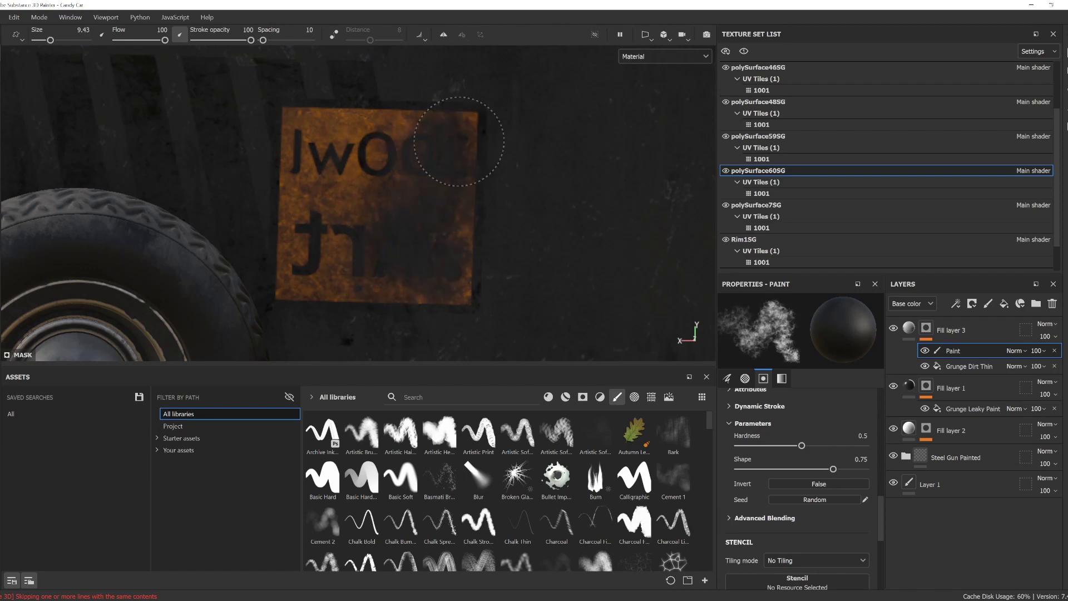
{"action": "scroll", "coordinate": [310, 278], "scroll_direction": "down", "scroll_amount": 5}
{"action": "left_click", "coordinate": [1004, 303]}
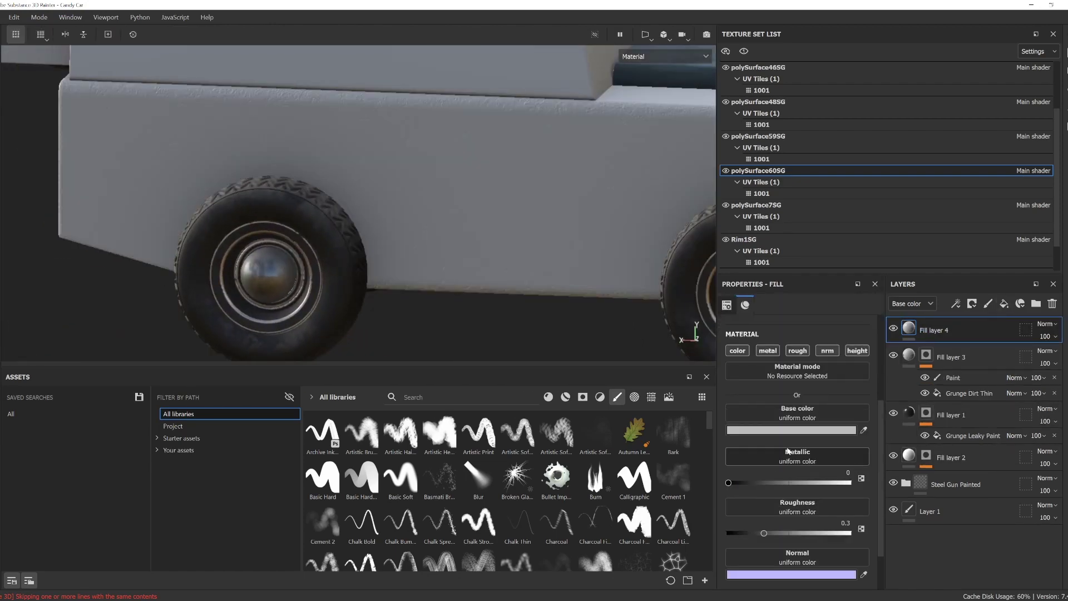
Step: Delete the empty Fill layer 4 and duplicate the Fill layer 3 decal
{"action": "left_click", "coordinate": [1052, 304]}
{"action": "scroll", "coordinate": [433, 262], "scroll_direction": "down", "scroll_amount": 5}
{"action": "scroll", "coordinate": [433, 262], "scroll_direction": "up", "scroll_amount": 5}
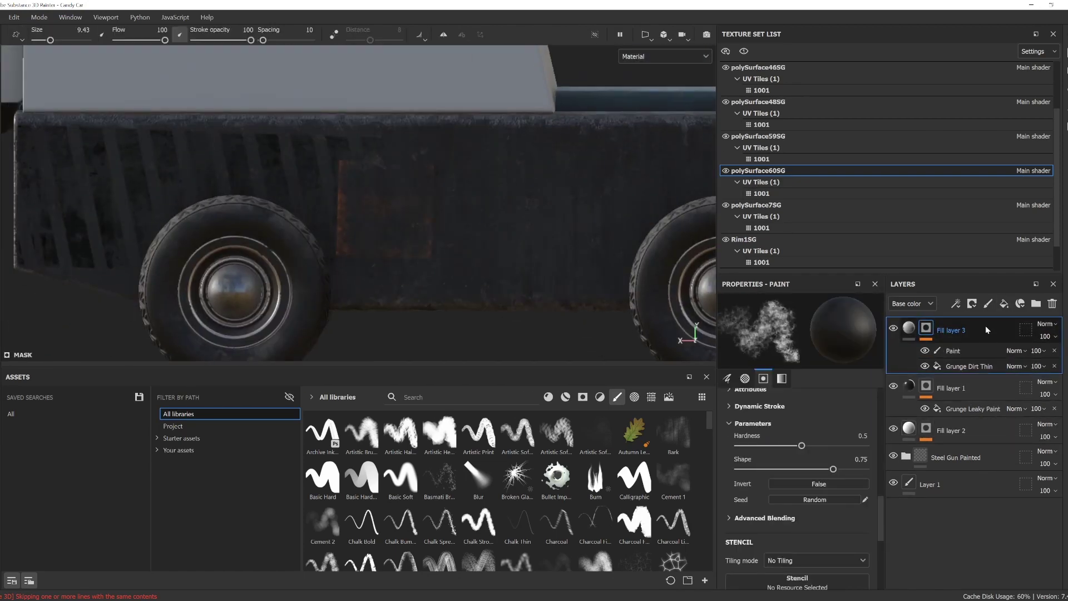
{"action": "key", "text": "Delete"}
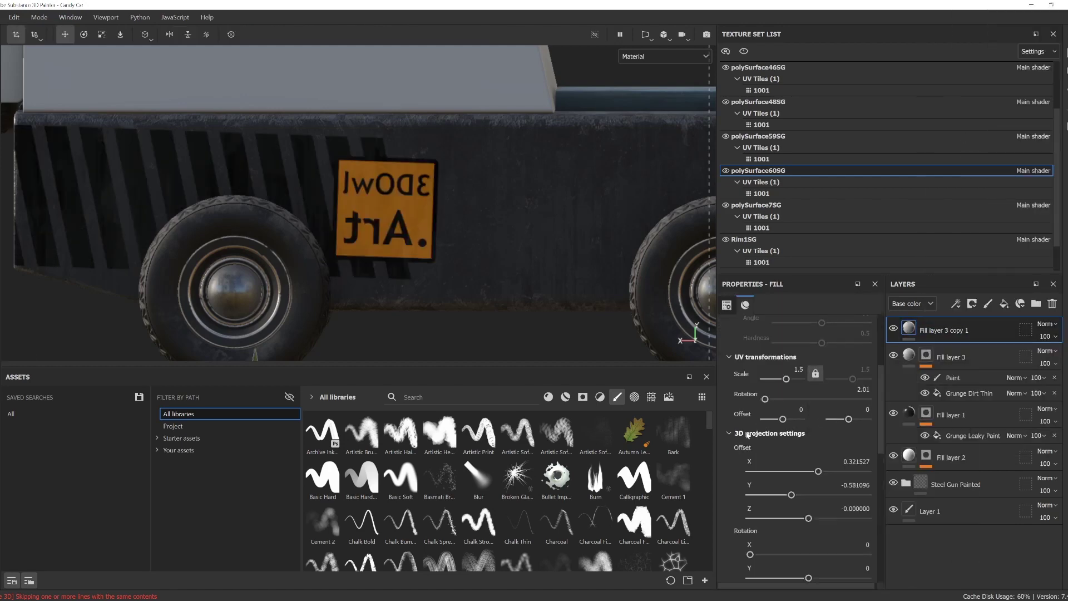
Step: Mirror the copy with UV Scale X -1 and give it a black mask with a Paint effect
{"action": "scroll", "coordinate": [747, 435], "scroll_direction": "down", "scroll_amount": 5}
{"action": "left_click_drag", "start_coordinate": [814, 432], "coordinate": [802, 432]}
{"action": "scroll", "coordinate": [446, 332], "scroll_direction": "down", "scroll_amount": 5}
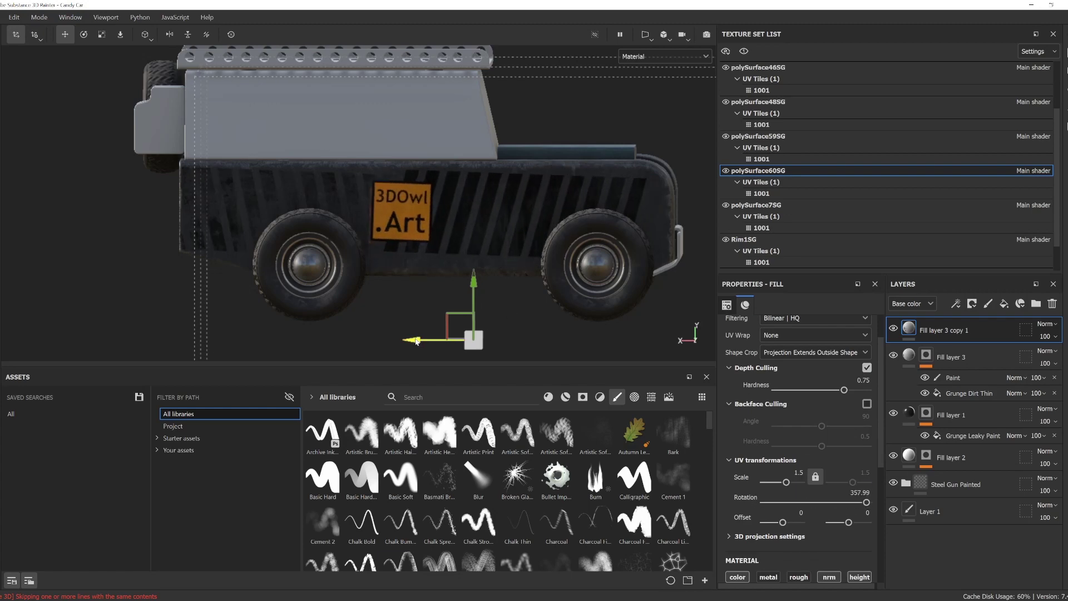
{"action": "left_click", "coordinate": [972, 303]}
{"action": "left_click", "coordinate": [996, 323]}
{"action": "left_click", "coordinate": [956, 303]}
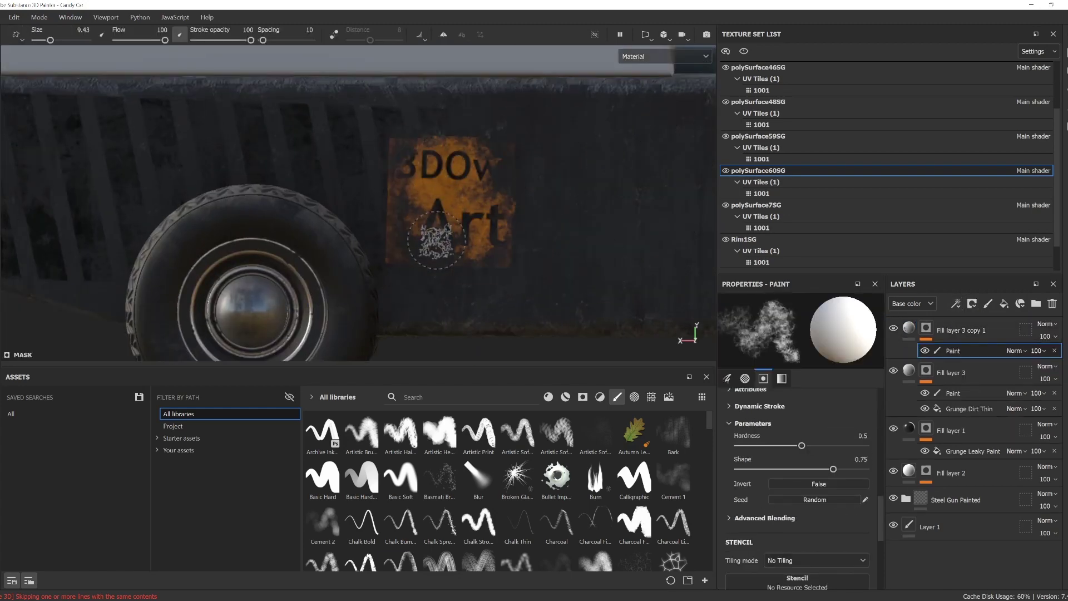
Step: Move the truck's side behind the lettering stencil, then clear the Alpha map stencil from the brush
{"action": "left_click_drag", "start_coordinate": [573, 110], "coordinate": [502, 230], "text": "alt"}
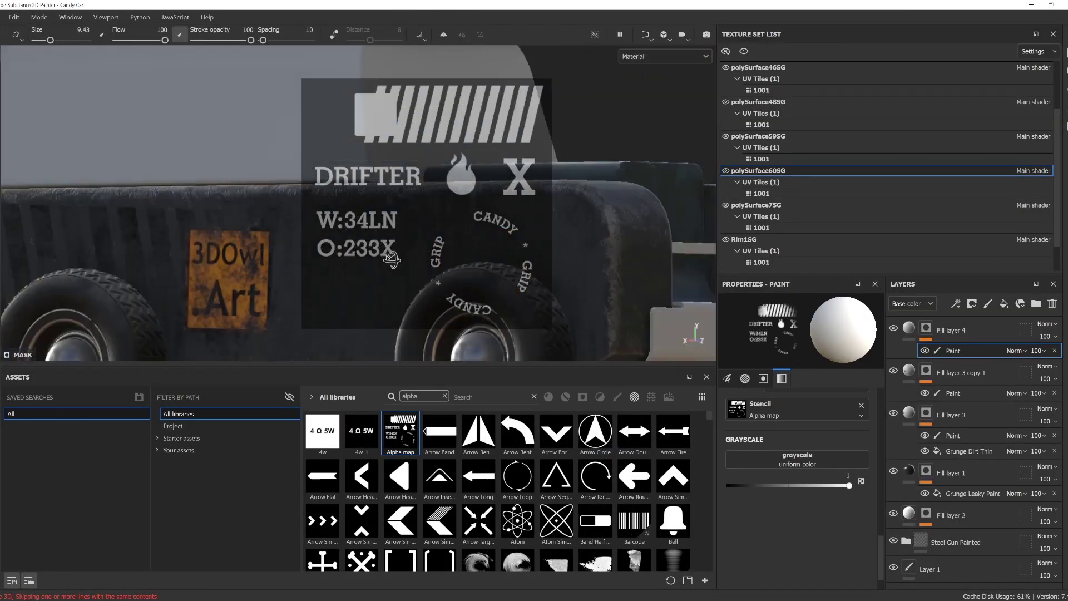
{"action": "left_click_drag", "start_coordinate": [667, 267], "coordinate": [703, 278], "text": "alt"}
{"action": "middle_click_drag", "start_coordinate": [703, 278], "coordinate": [448, 272], "text": "alt"}
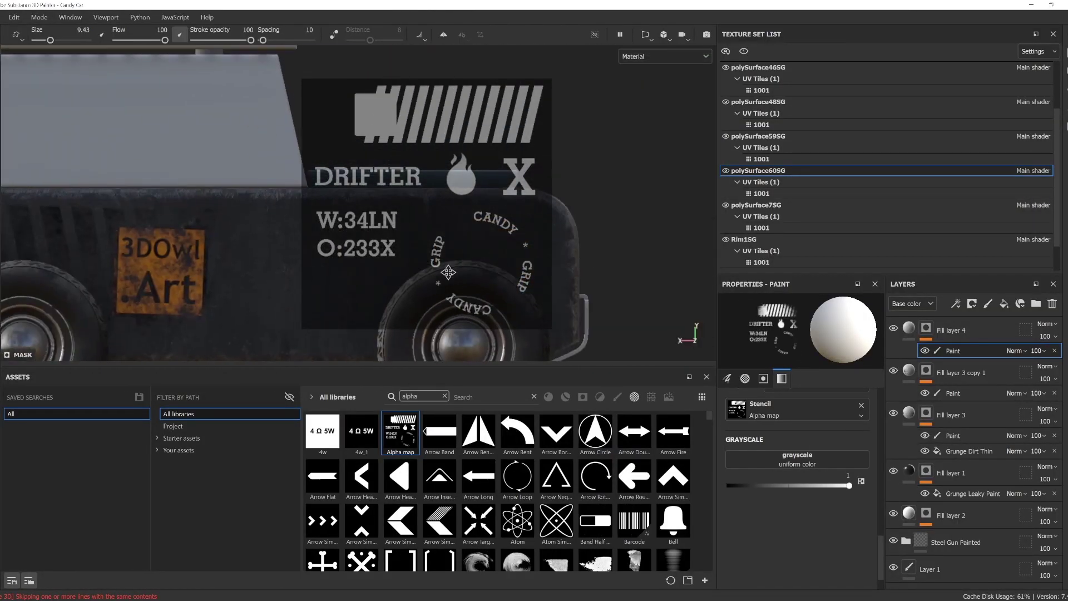
{"action": "middle_click_drag", "start_coordinate": [392, 253], "coordinate": [323, 291], "text": "alt"}
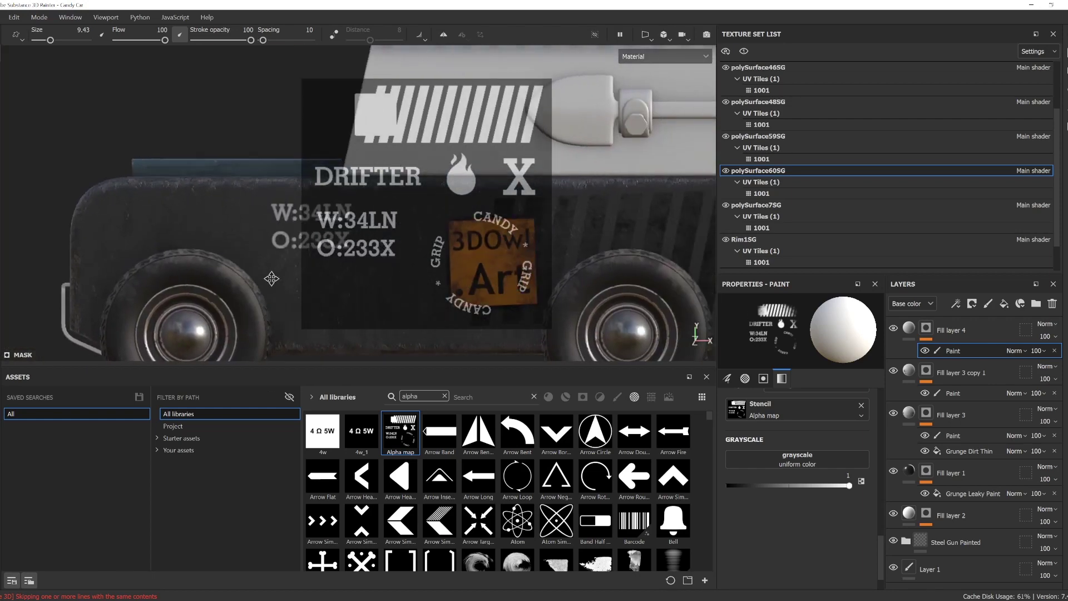
{"action": "key", "text": "ctrl+z"}
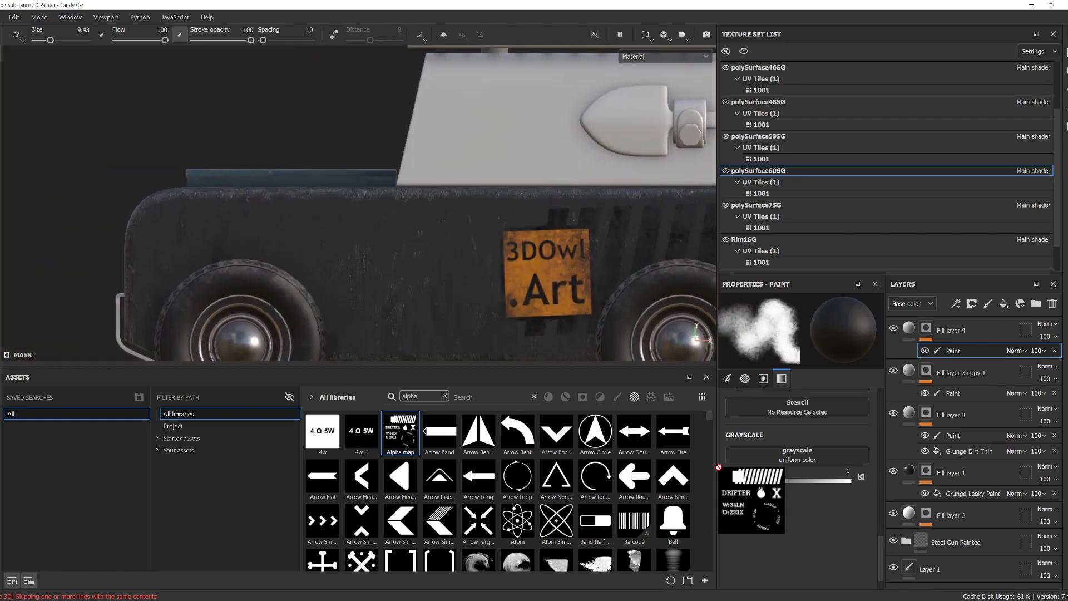
{"action": "left_click_drag", "start_coordinate": [718, 466], "coordinate": [797, 408]}
{"action": "scroll", "coordinate": [389, 269], "scroll_direction": "down", "scroll_amount": 3}
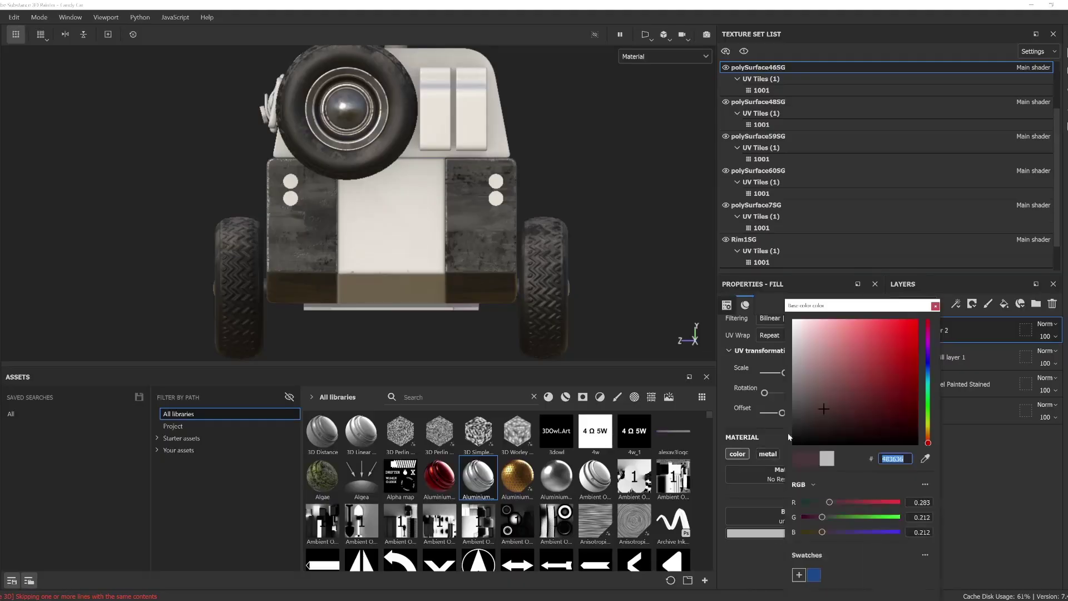
Step: Mask the dark fill layer and load the Alpha map DRIFTER X lettering as a stencil
{"action": "left_click", "coordinate": [972, 303]}
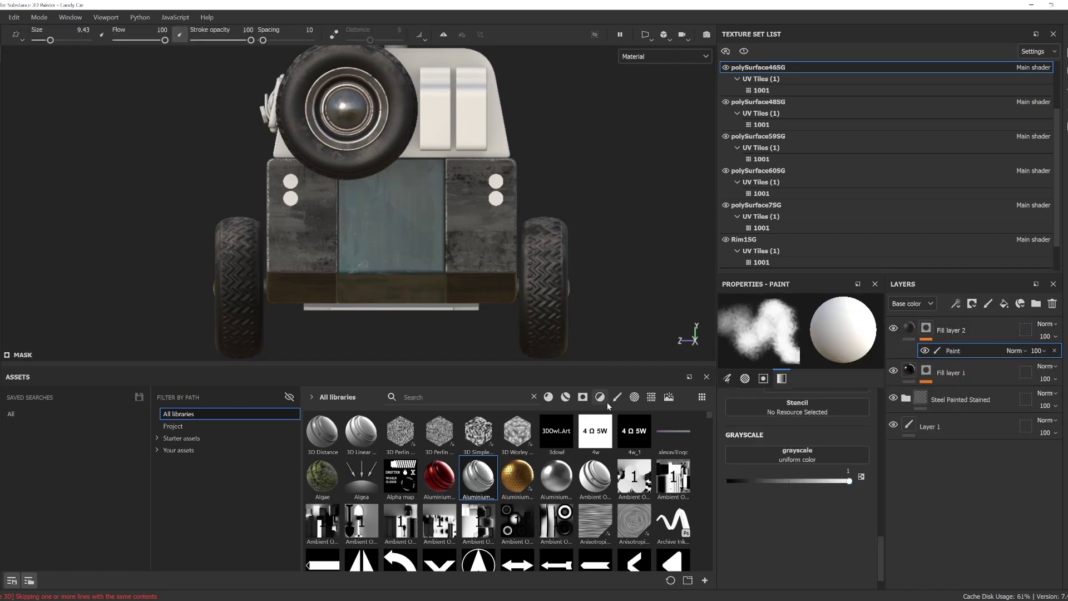
{"action": "left_click", "coordinate": [634, 396]}
{"action": "left_click_drag", "start_coordinate": [400, 431], "coordinate": [797, 406]}
{"action": "scroll", "coordinate": [367, 184], "scroll_direction": "up", "scroll_amount": 3}
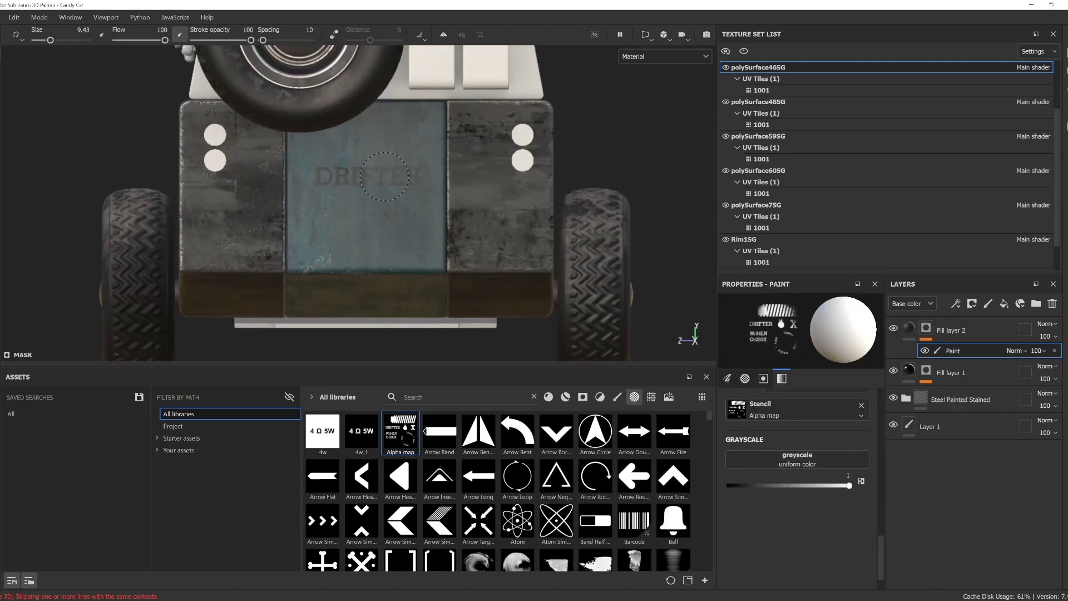
{"action": "key", "text": "s"}
{"action": "scroll", "coordinate": [579, 213], "scroll_direction": "up", "scroll_amount": 2}
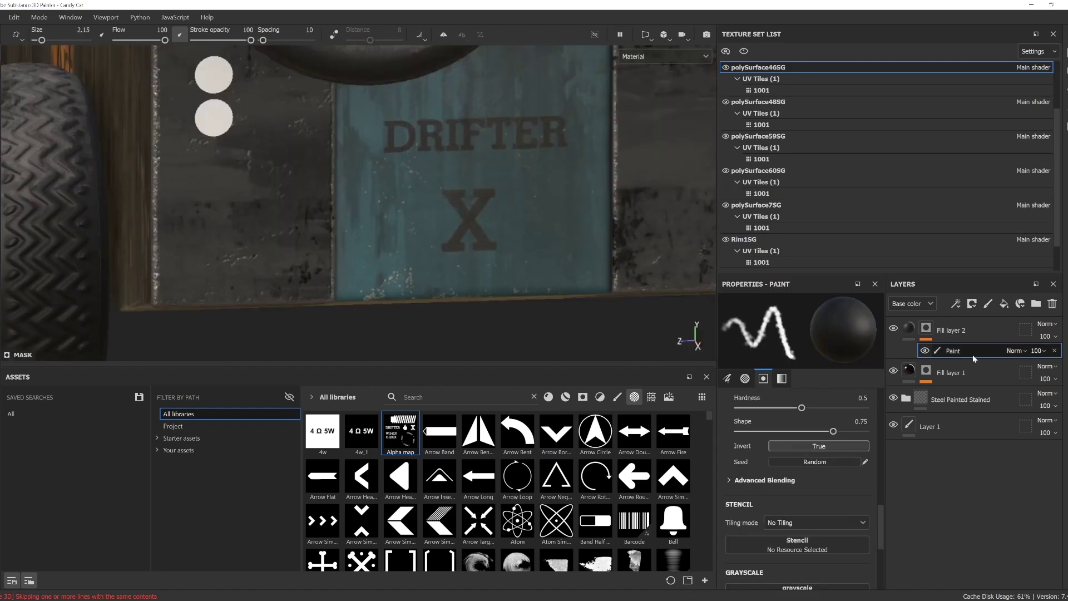
Step: Paint grime on the rear panel's mask with Oil Leaks, Dirt 3 and Dirt 1 brushes
{"action": "key", "text": "Delete"}
{"action": "scroll", "coordinate": [477, 257], "scroll_direction": "up", "scroll_amount": 2}
{"action": "scroll", "coordinate": [478, 258], "scroll_direction": "down", "scroll_amount": 3}
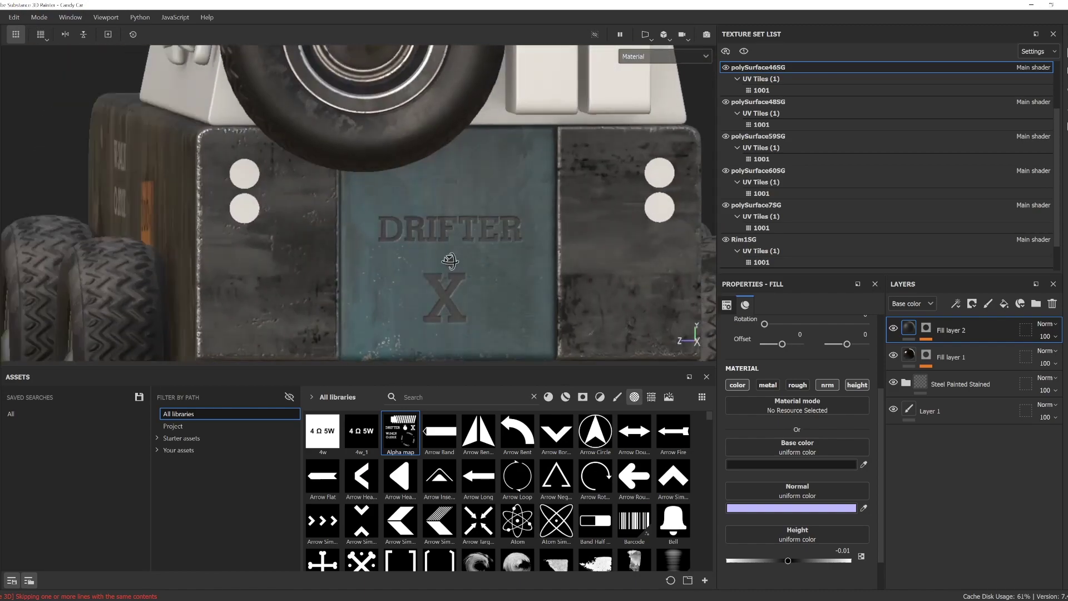
{"action": "scroll", "coordinate": [484, 257], "scroll_direction": "up", "scroll_amount": 1}
{"action": "key", "text": "ctrl+z"}
{"action": "left_click", "coordinate": [976, 352]}
{"action": "left_click", "coordinate": [415, 521]}
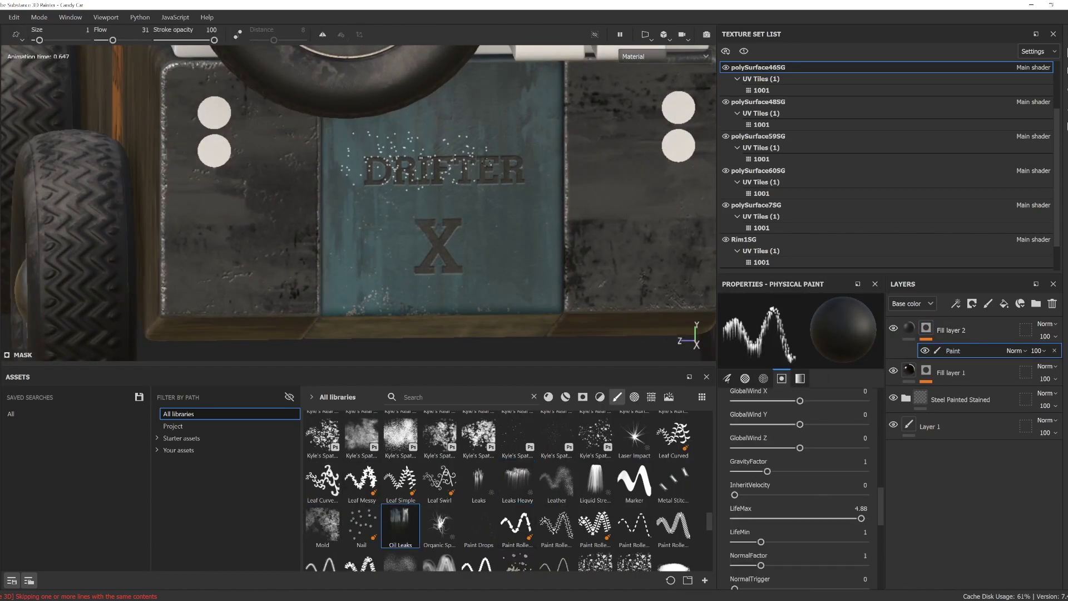
{"action": "scroll", "coordinate": [425, 470], "scroll_direction": "up", "scroll_amount": 5}
{"action": "left_click", "coordinate": [478, 471]}
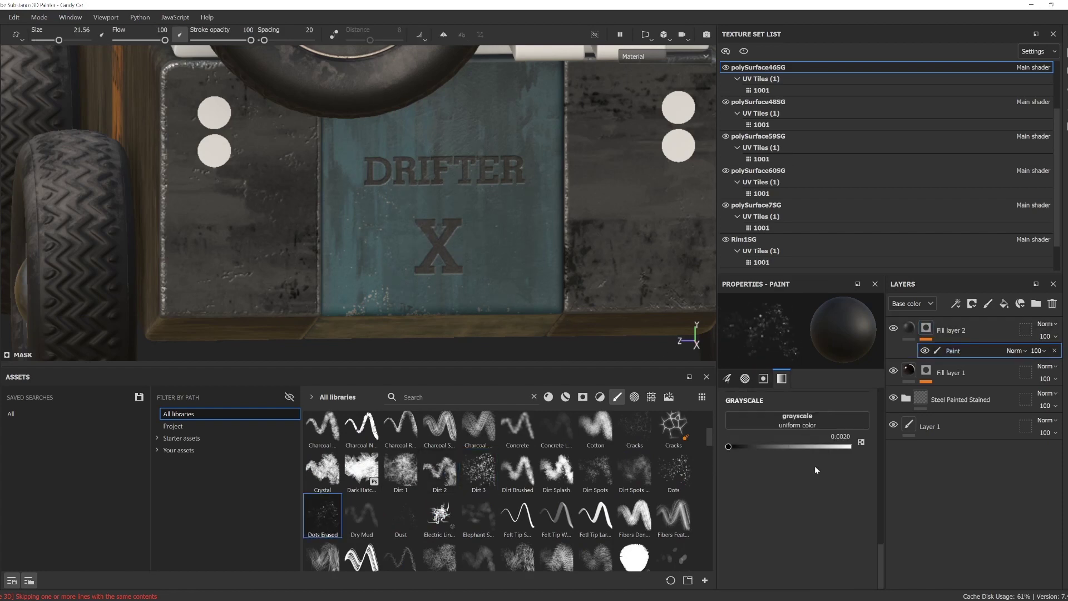
{"action": "left_click", "coordinate": [400, 470]}
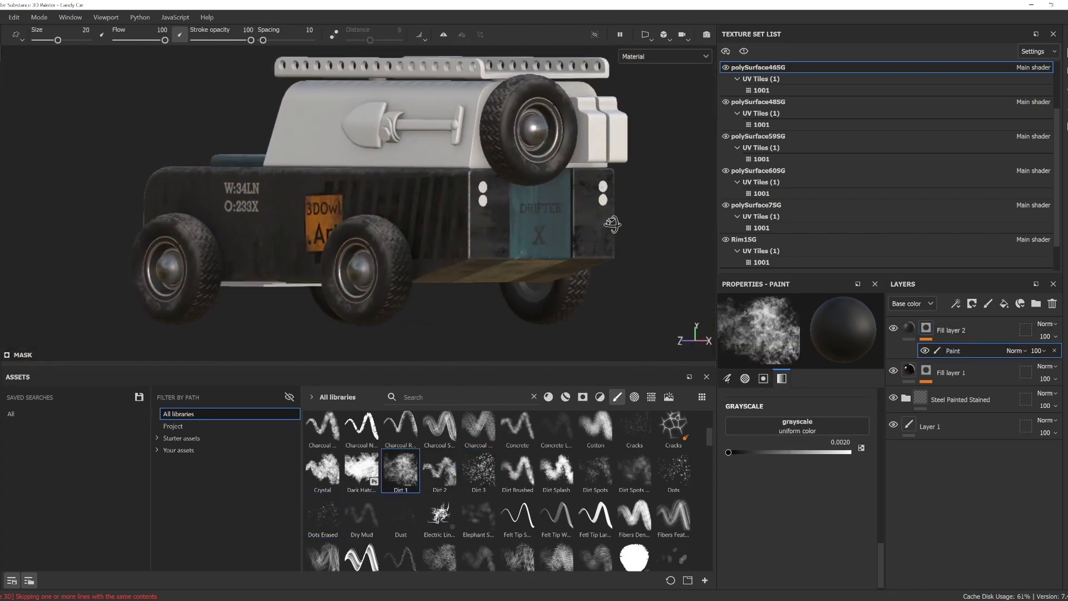
{"action": "scroll", "coordinate": [745, 216], "scroll_direction": "down", "scroll_amount": 1}
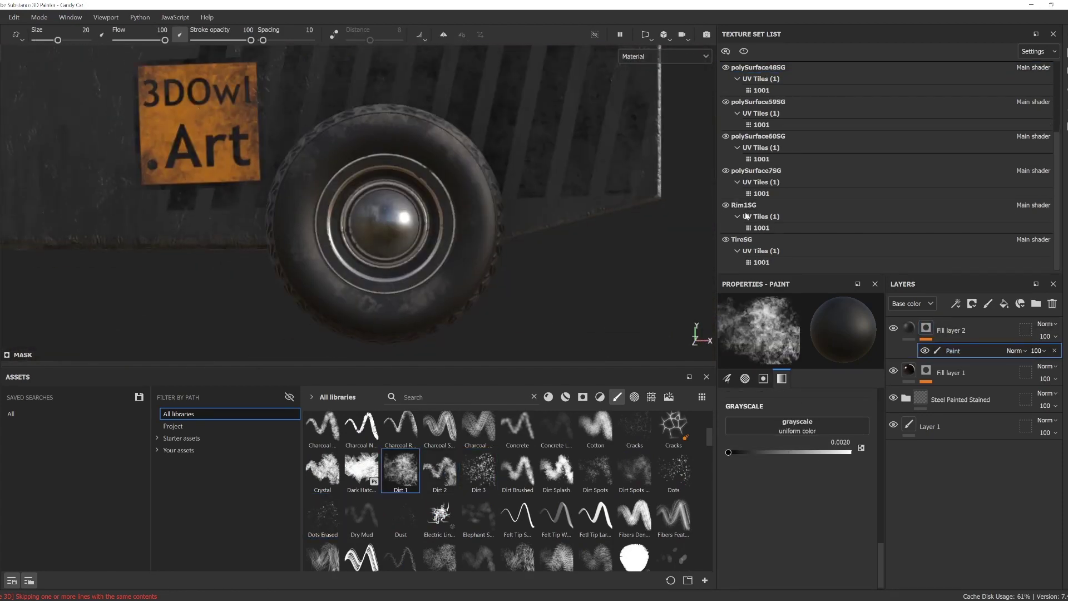
Step: Stamp CANDY GRIP lettering onto the TireSG sidewalls, then clear the stencil and view the whole wheel
{"action": "left_click", "coordinate": [784, 243]}
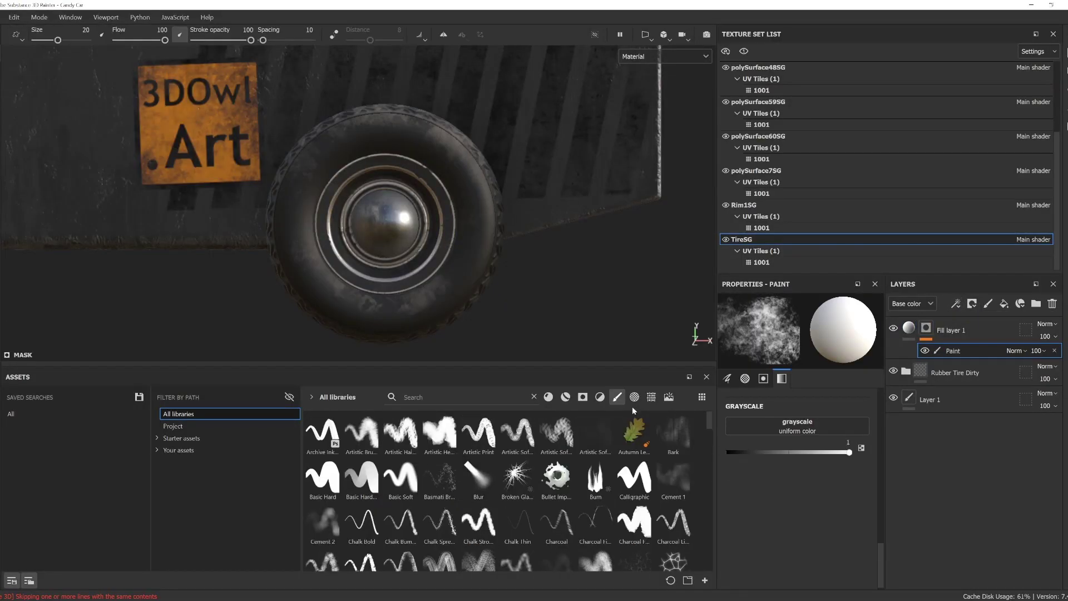
{"action": "scroll", "coordinate": [445, 256], "scroll_direction": "down", "scroll_amount": 2}
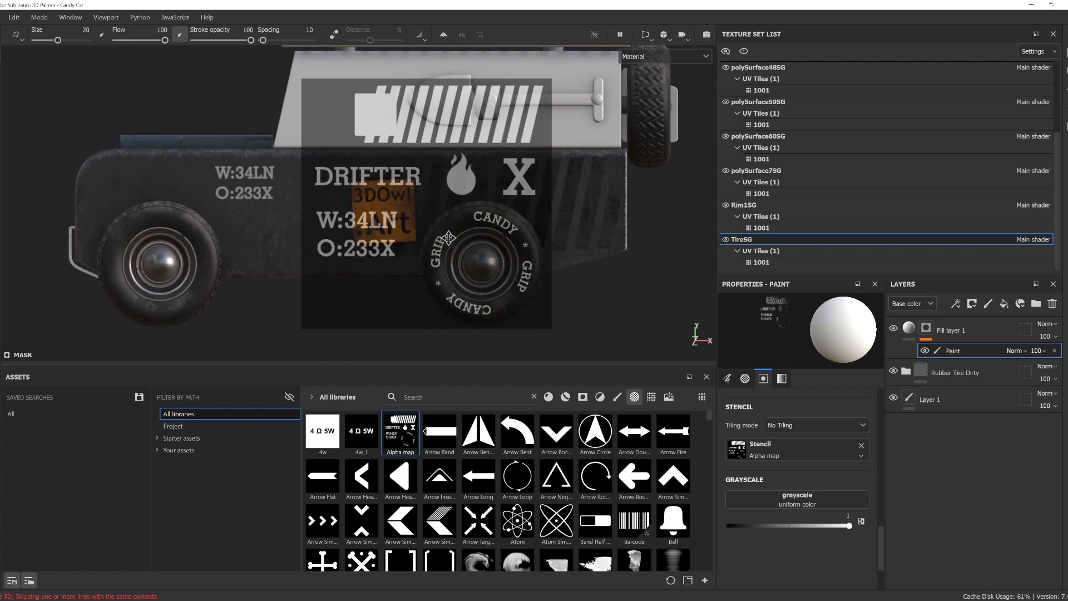
{"action": "scroll", "coordinate": [448, 236], "scroll_direction": "up", "scroll_amount": 4}
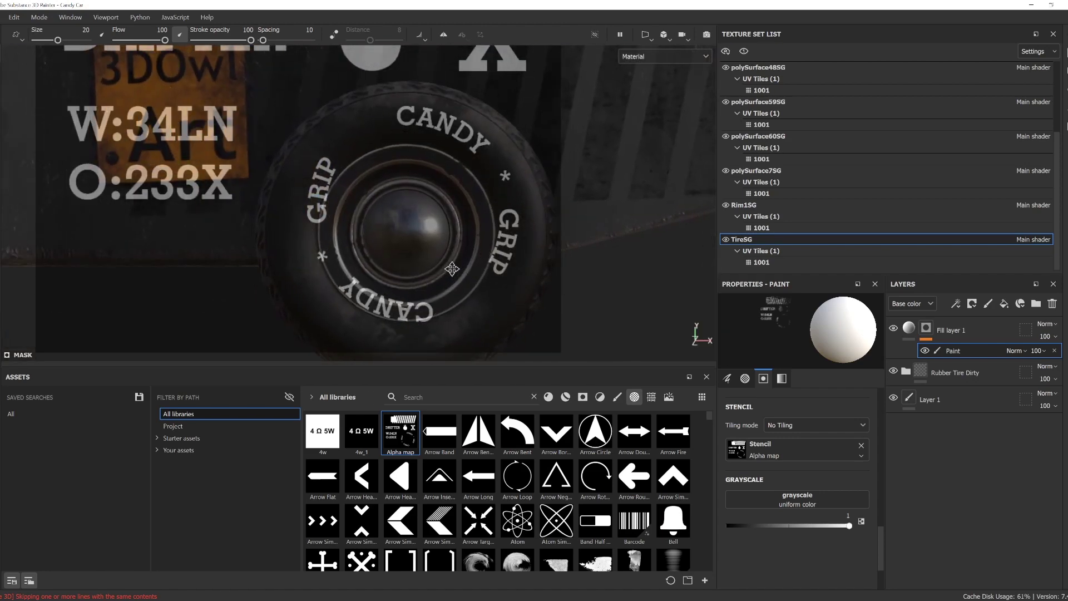
{"action": "key", "text": "ctrl+z"}
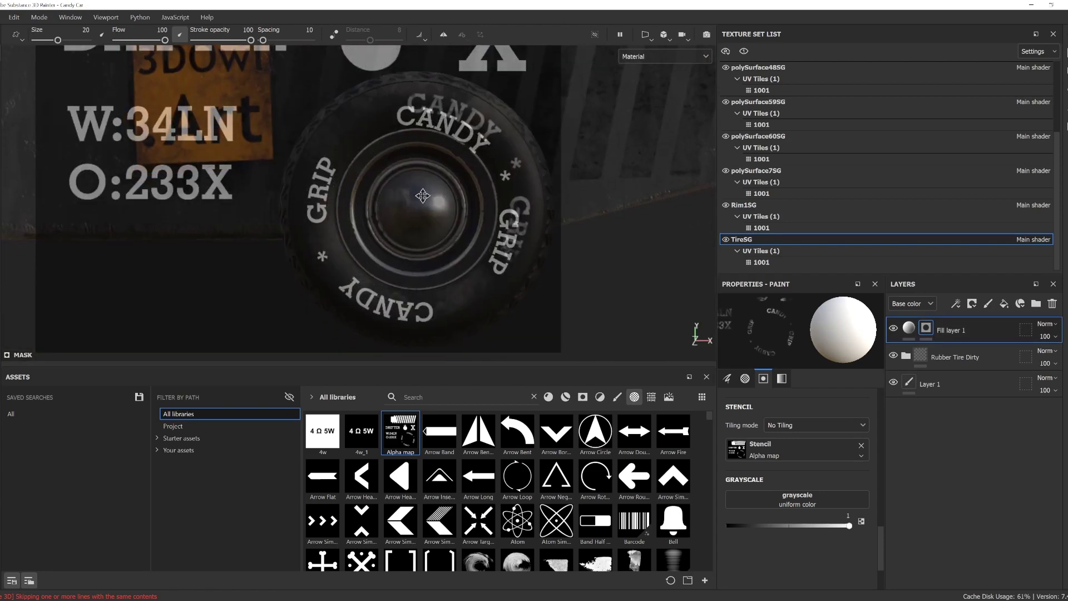
{"action": "left_click", "coordinate": [861, 445]}
{"action": "scroll", "coordinate": [243, 225], "scroll_direction": "down", "scroll_amount": 5}
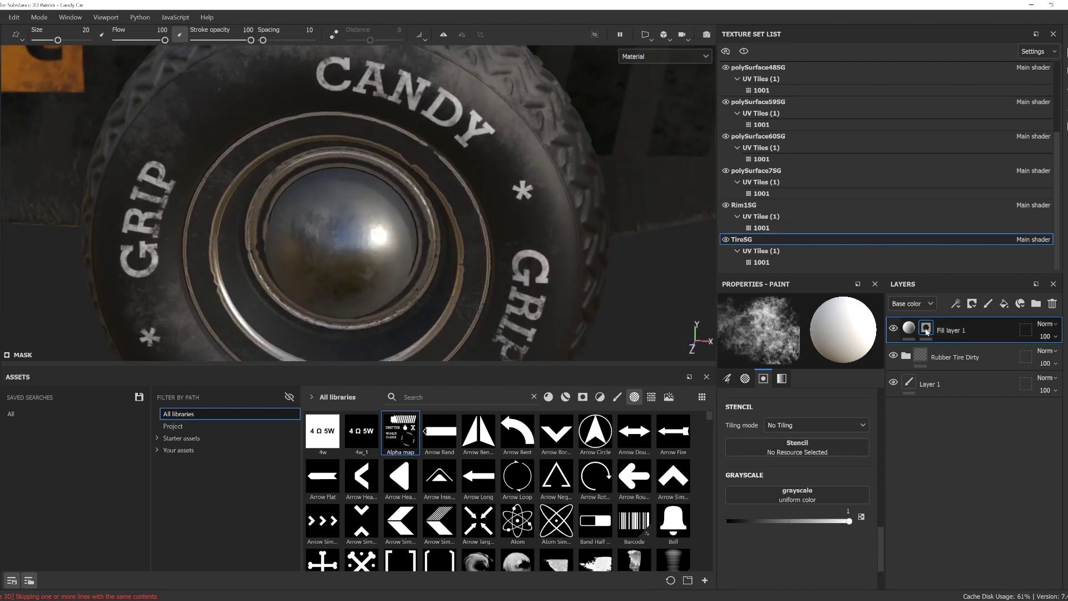
{"action": "mouse_move", "coordinate": [373, 195]}
{"action": "left_mouse_down", "text": "alt"}
{"action": "mouse_move", "coordinate": [429, 310]}
{"action": "mouse_move", "coordinate": [524, 181]}
{"action": "left_mouse_up", "text": "alt"}
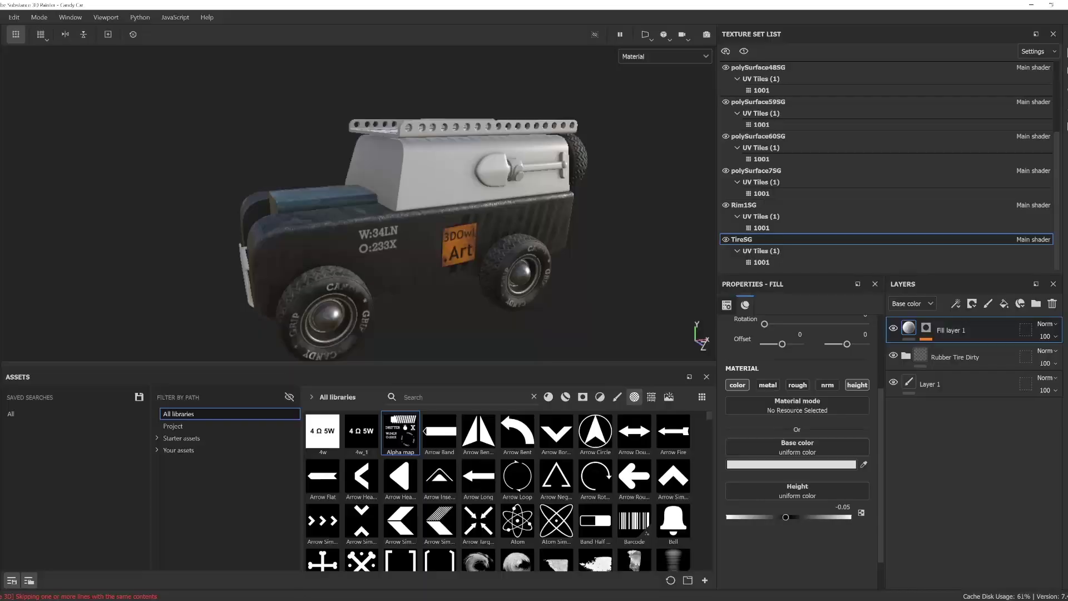
Step: Apply Steel Painted Scraped material to polySurface7SG, then try a red painted-steel material instead
{"action": "left_click", "coordinate": [728, 171]}
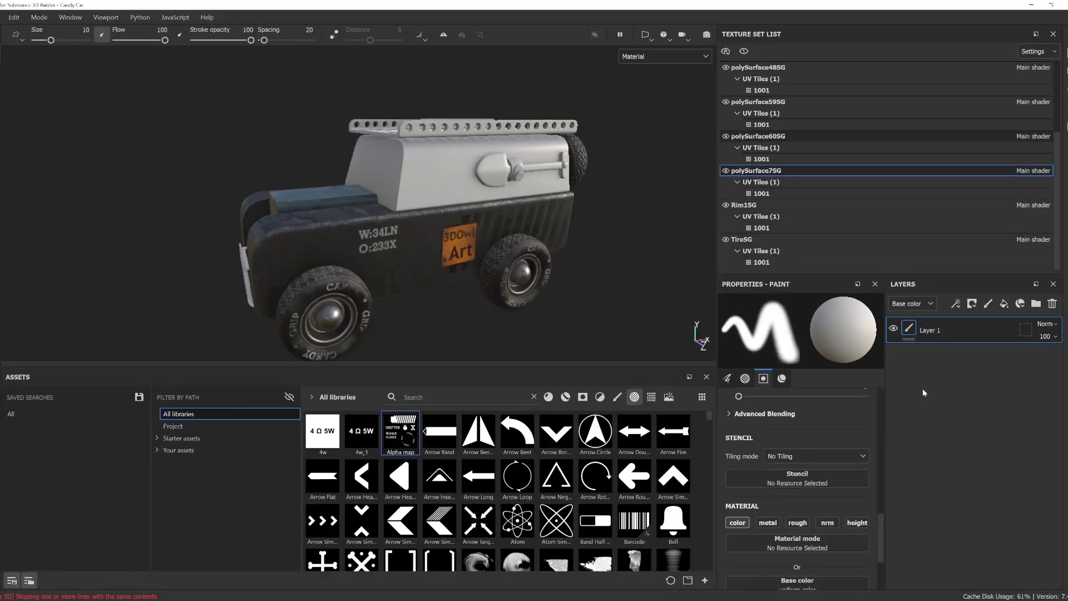
{"action": "left_click", "coordinate": [904, 526]}
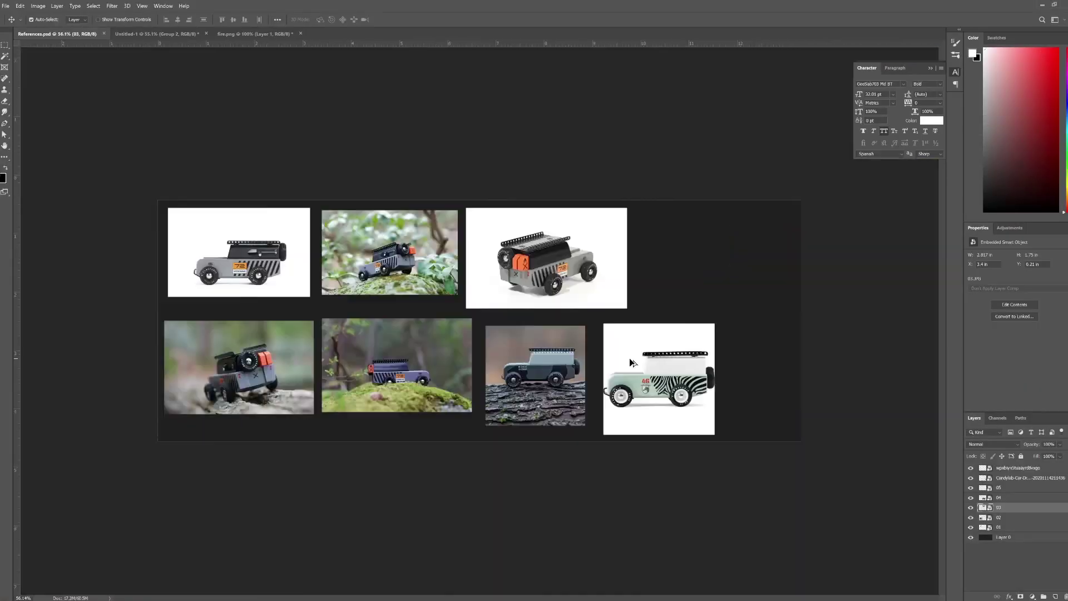
{"action": "scroll", "coordinate": [560, 365], "scroll_direction": "up", "scroll_amount": 5, "text": "alt"}
{"action": "scroll", "coordinate": [535, 375], "scroll_direction": "up", "scroll_amount": 3, "text": "alt"}
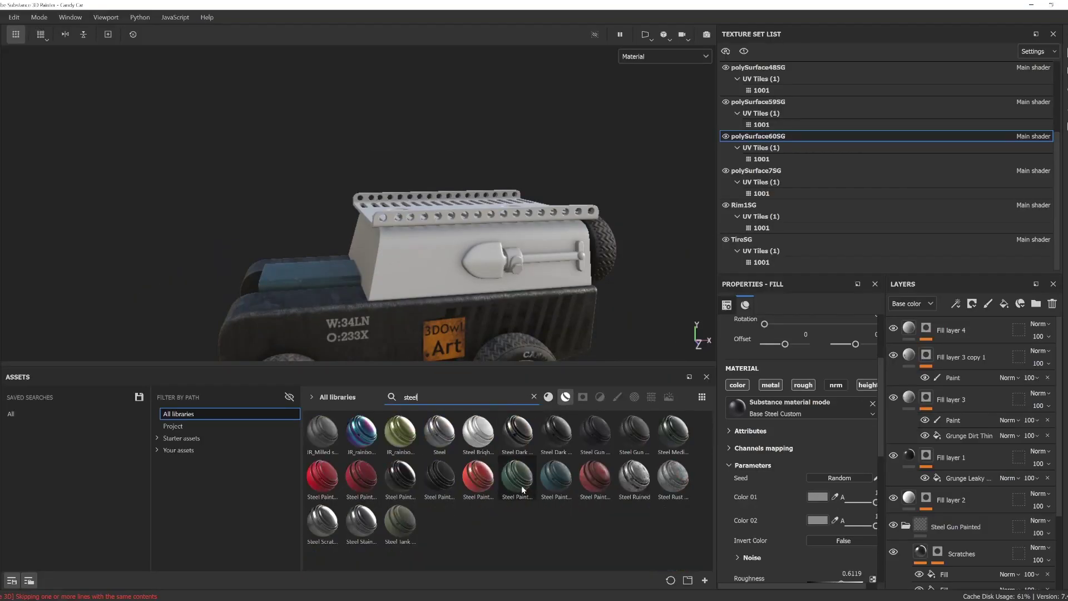
{"action": "left_click_drag", "start_coordinate": [521, 476], "coordinate": [423, 308]}
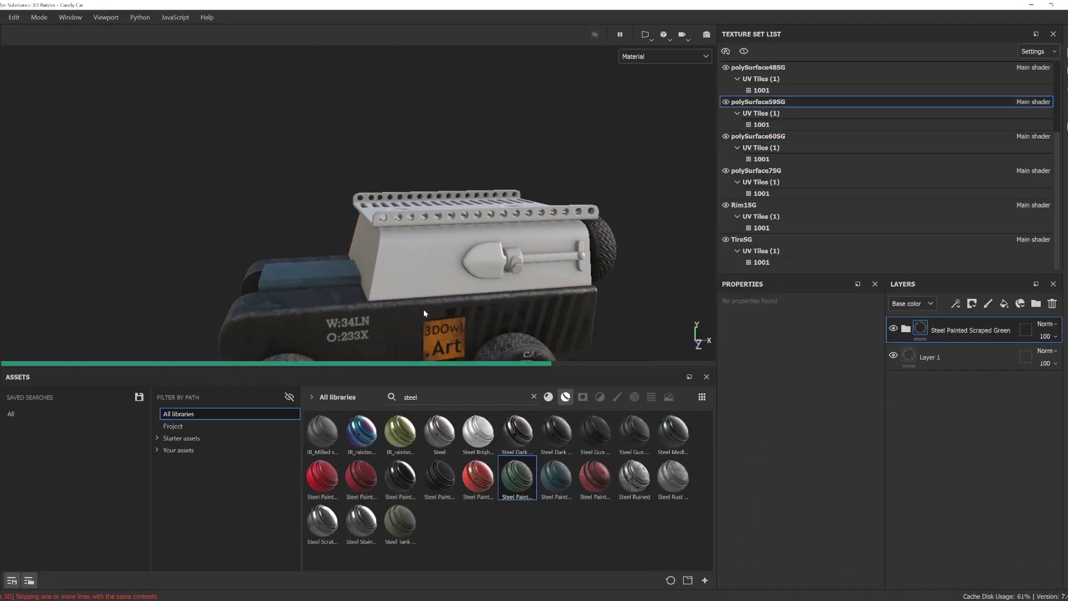
{"action": "key", "text": "ctrl+z"}
{"action": "mouse_move", "coordinate": [595, 476]}
{"action": "left_mouse_down"}
{"action": "mouse_move", "coordinate": [358, 234]}
{"action": "mouse_move", "coordinate": [431, 248]}
{"action": "left_mouse_up"}
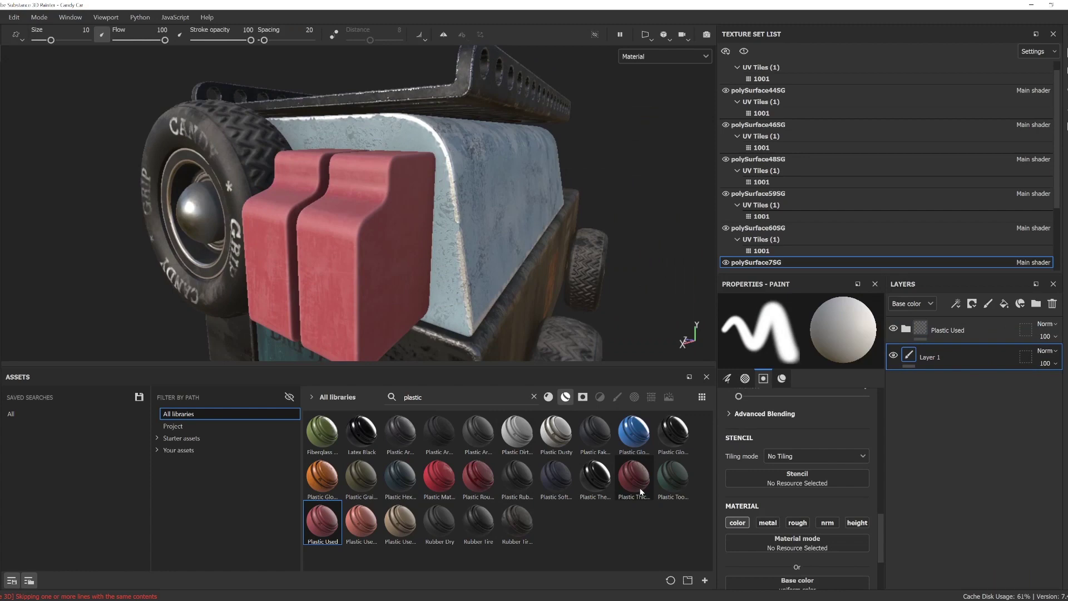
Step: Apply glossy plastic to the front blocks and change its base colour to red
{"action": "mouse_move", "coordinate": [322, 476]}
{"action": "left_mouse_down"}
{"action": "mouse_move", "coordinate": [330, 448]}
{"action": "mouse_move", "coordinate": [983, 355]}
{"action": "left_mouse_up"}
{"action": "left_click", "coordinate": [905, 328]}
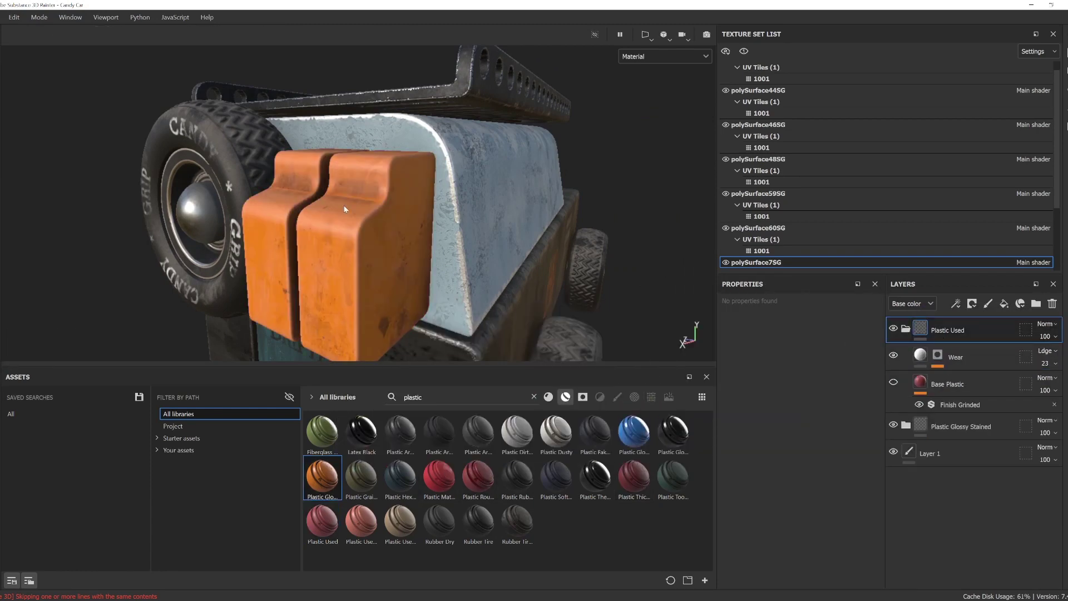
{"action": "left_click", "coordinate": [809, 437]}
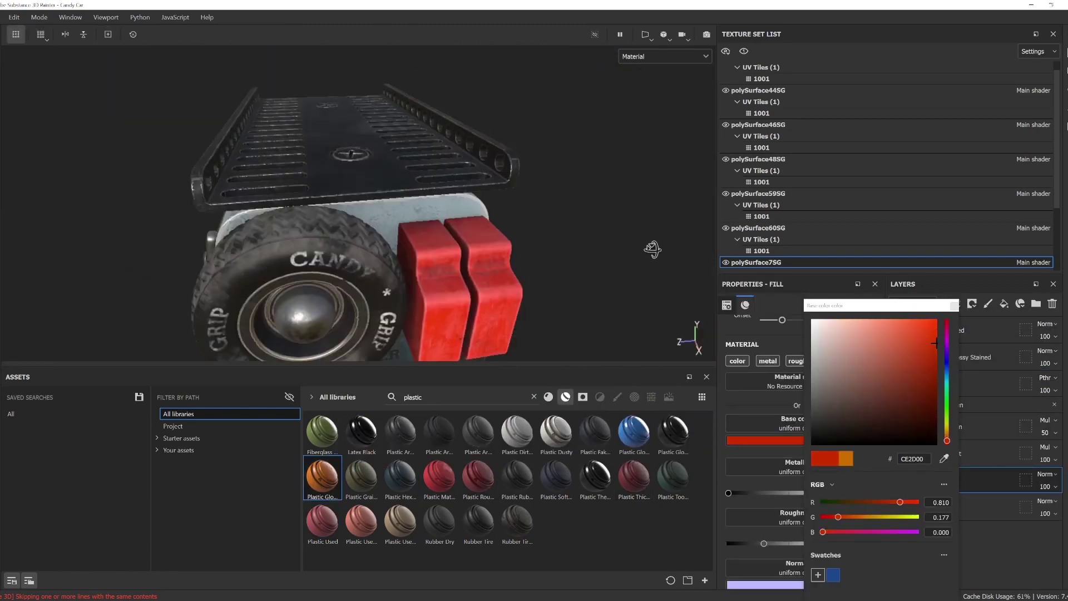
{"action": "left_click", "coordinate": [504, 333]}
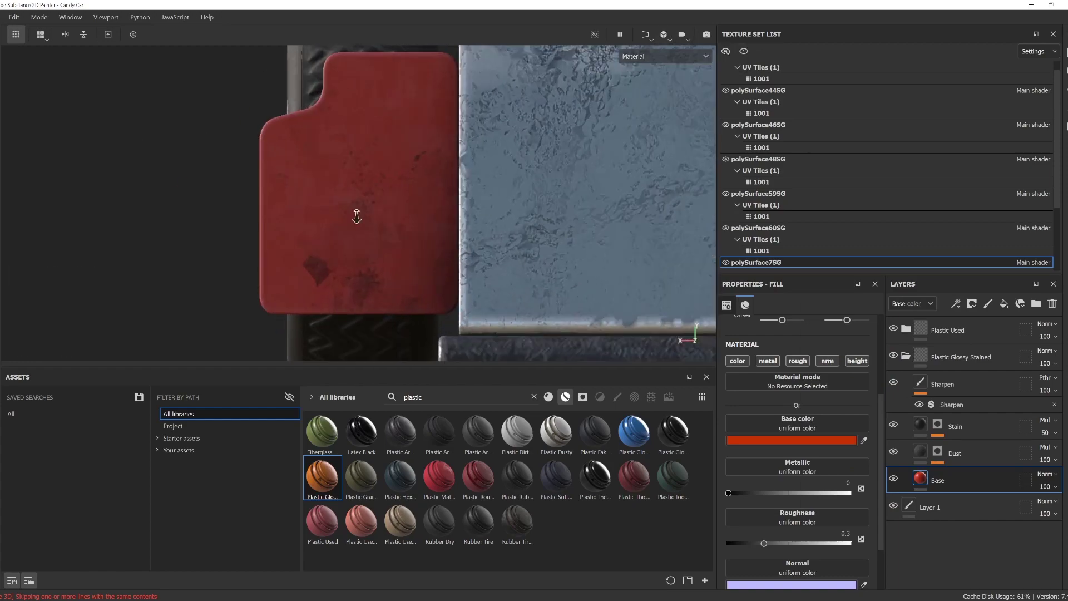
Step: Add a fill layer on top with base colour 181818
{"action": "left_click", "coordinate": [1004, 303]}
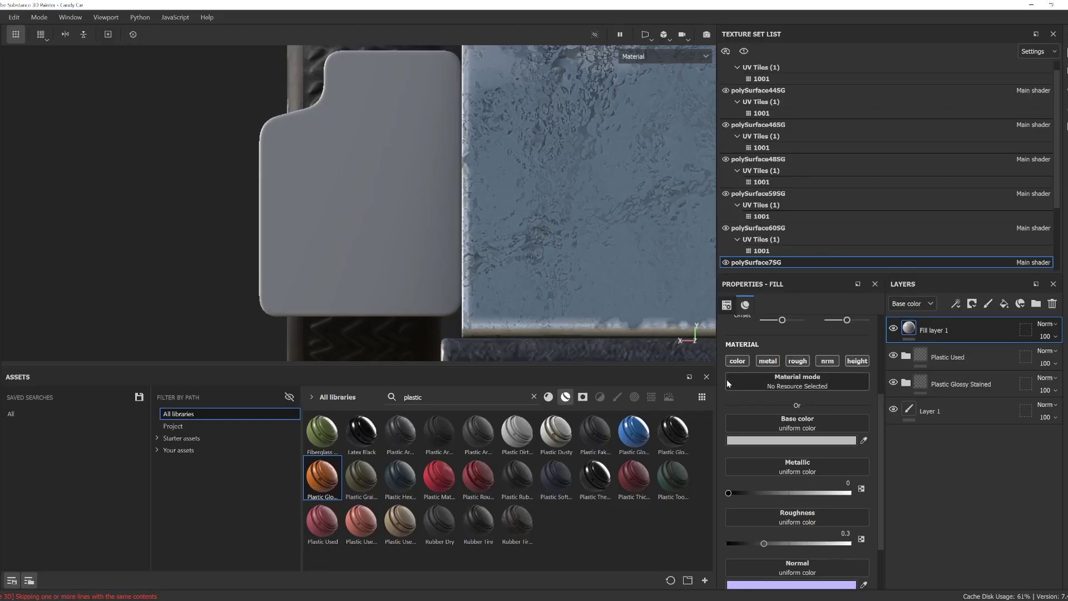
{"action": "left_click", "coordinate": [791, 440]}
{"action": "type", "text": "181818"}
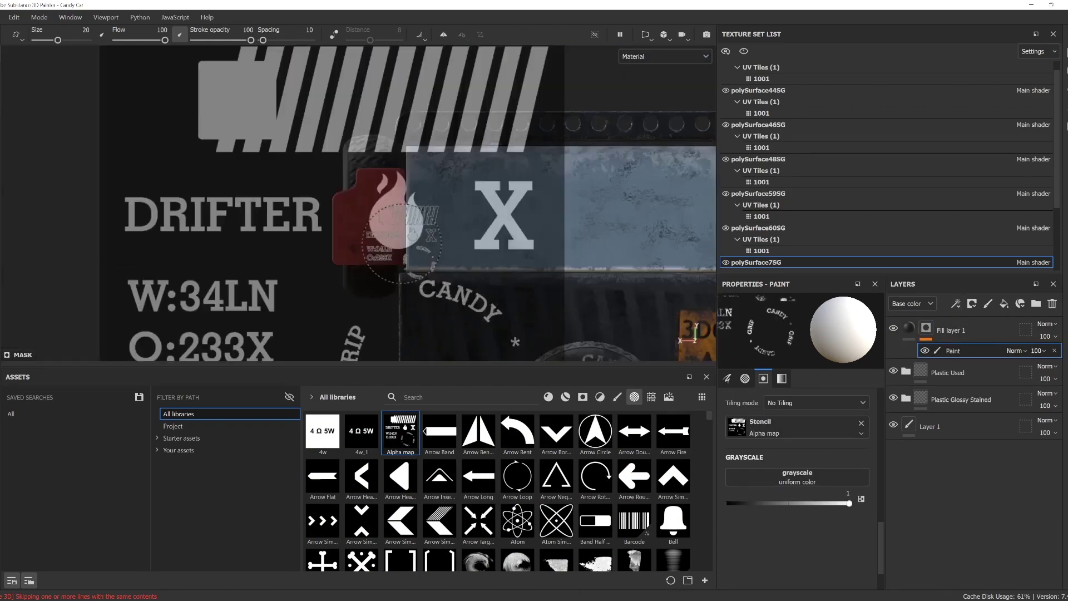
Step: Switch the brush alpha and choose the Dirt 1 brush for the red can's DRIFTER X marking
{"action": "left_click", "coordinate": [745, 378]}
{"action": "left_click", "coordinate": [861, 402]}
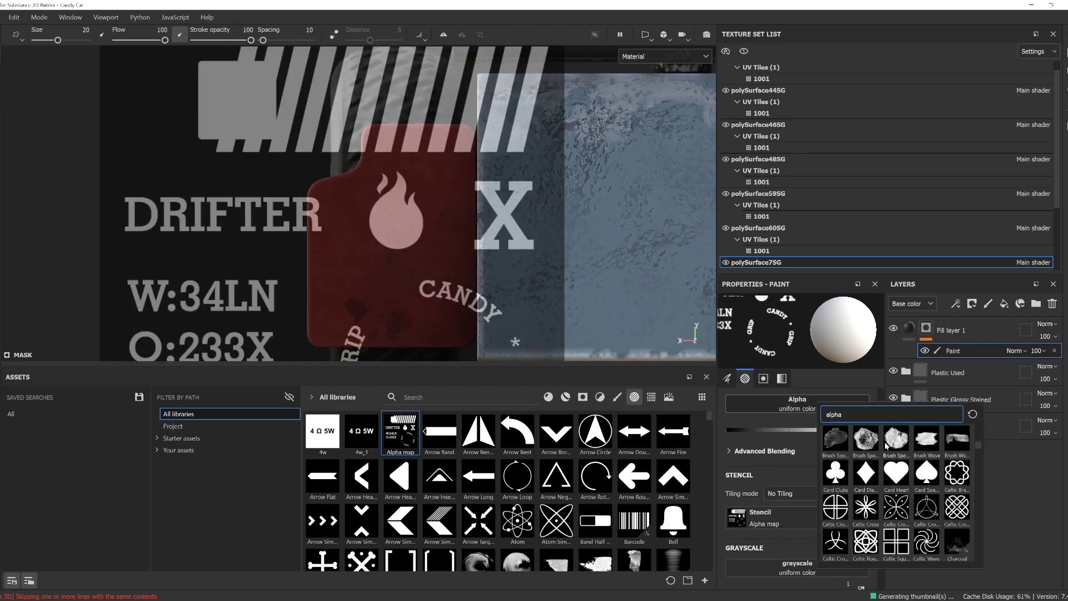
{"action": "left_click", "coordinate": [616, 397]}
{"action": "left_click", "coordinate": [400, 472]}
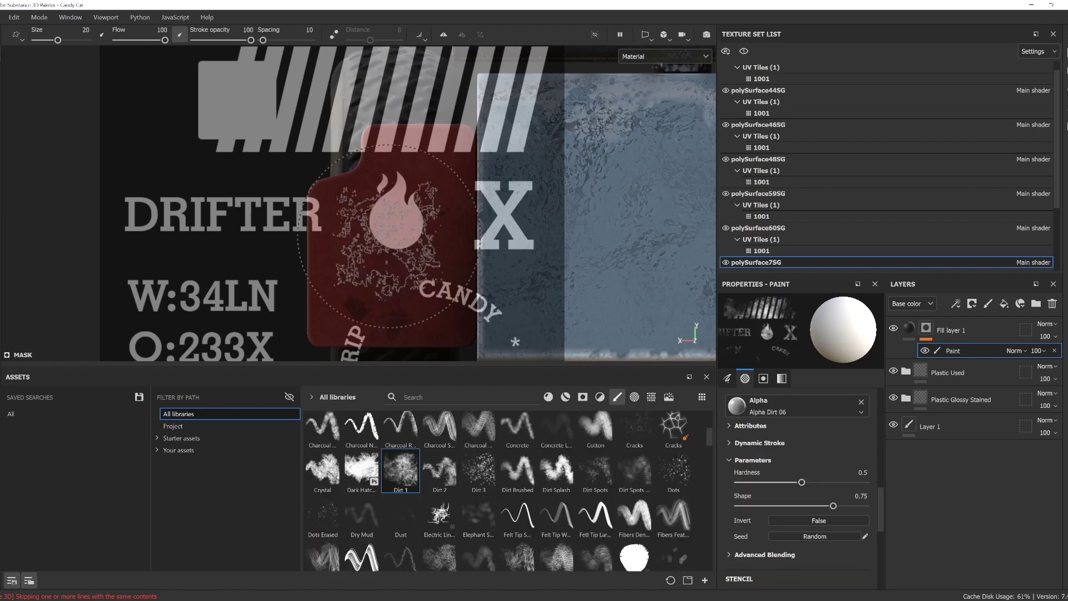
{"action": "mouse_move", "coordinate": [535, 284]}
{"action": "left_mouse_down", "text": "alt"}
{"action": "mouse_move", "coordinate": [153, 217]}
{"action": "mouse_move", "coordinate": [521, 225]}
{"action": "left_mouse_up", "text": "alt"}
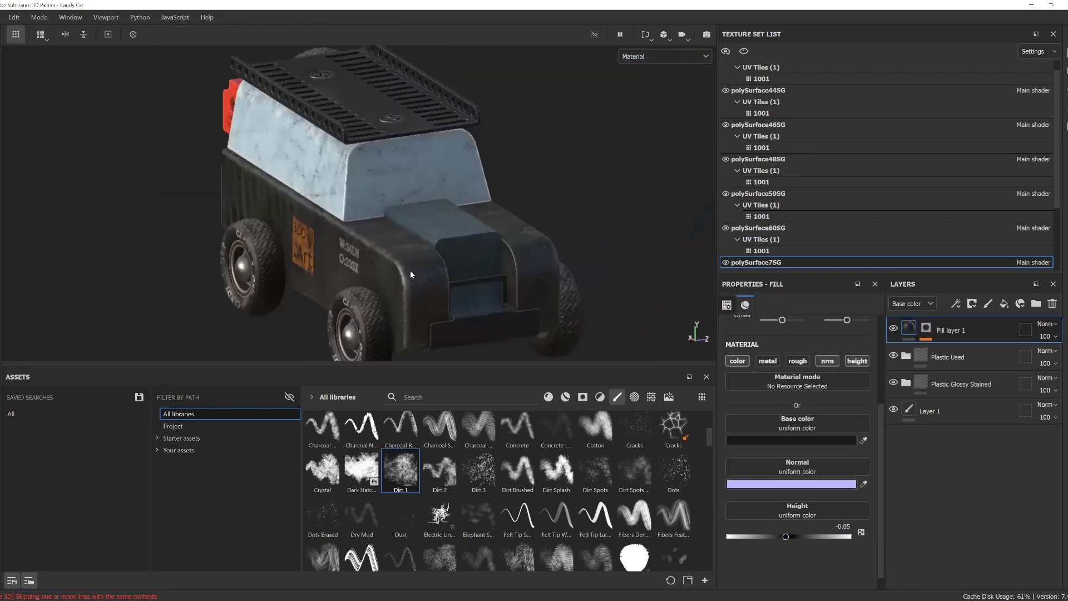
{"action": "mouse_move", "coordinate": [411, 274]}
{"action": "left_mouse_down", "text": "alt"}
{"action": "mouse_move", "coordinate": [322, 232]}
{"action": "mouse_move", "coordinate": [501, 162]}
{"action": "mouse_move", "coordinate": [446, 232]}
{"action": "left_mouse_up", "text": "alt"}
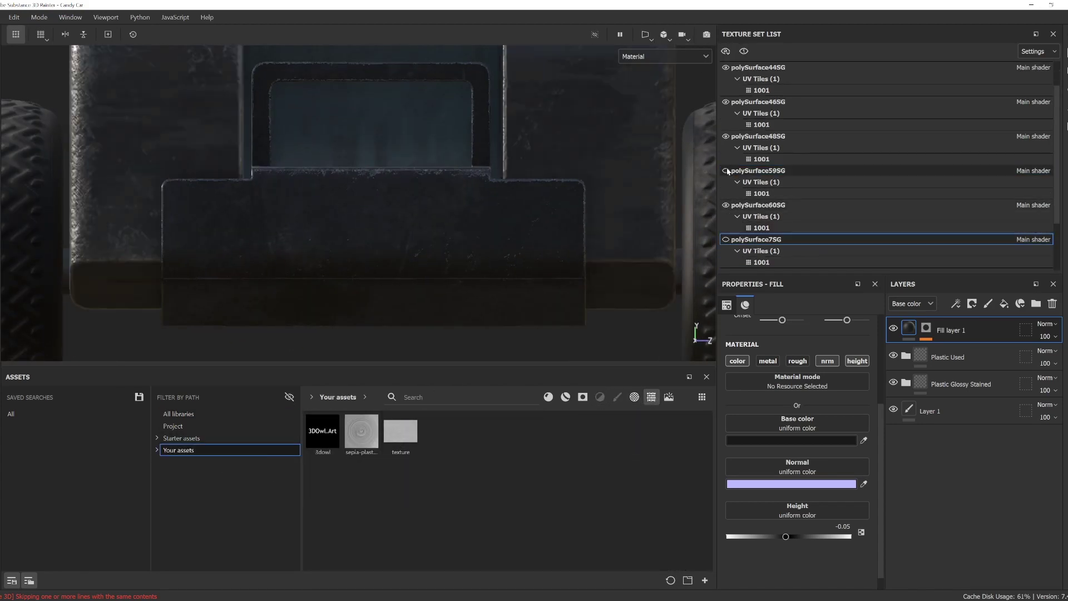
Step: Add a fill layer above Steel Gun Matte with black mask and paint effect, stamping the 3dowl logo
{"action": "scroll", "coordinate": [727, 97], "scroll_direction": "up", "scroll_amount": 1}
{"action": "left_click", "coordinate": [1004, 303]}
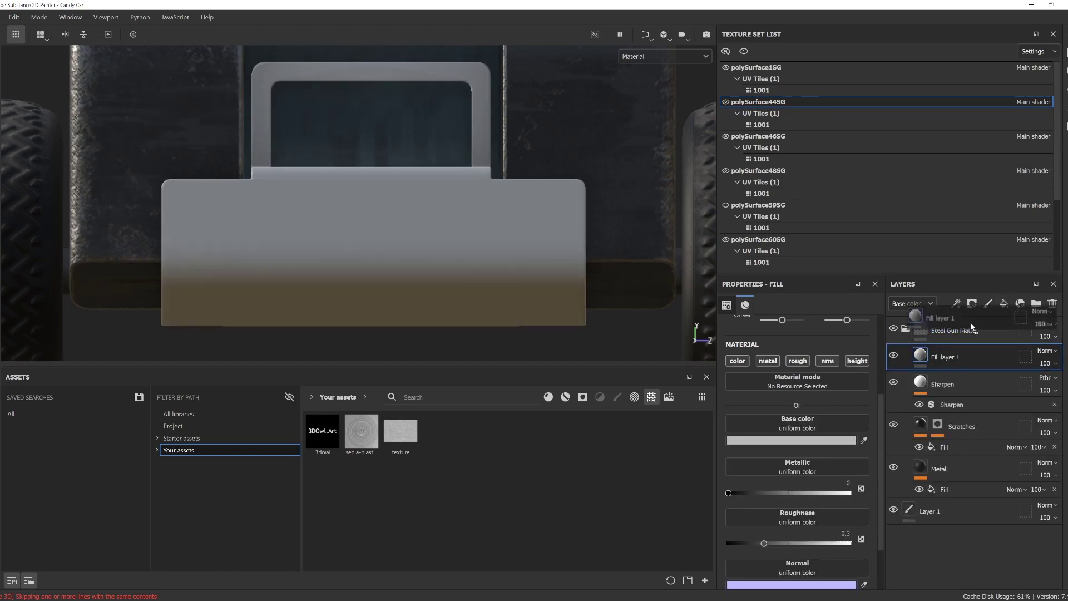
{"action": "left_click", "coordinate": [972, 303]}
{"action": "left_click", "coordinate": [995, 318]}
{"action": "left_click", "coordinate": [956, 303]}
{"action": "left_click", "coordinate": [982, 332]}
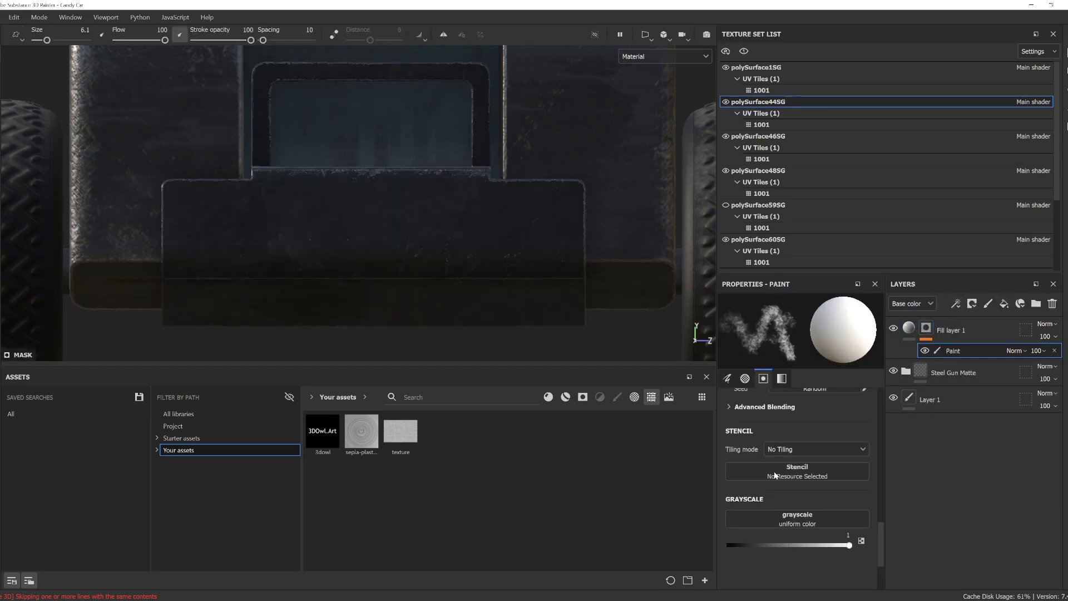
{"action": "left_click_drag", "start_coordinate": [323, 432], "coordinate": [797, 476]}
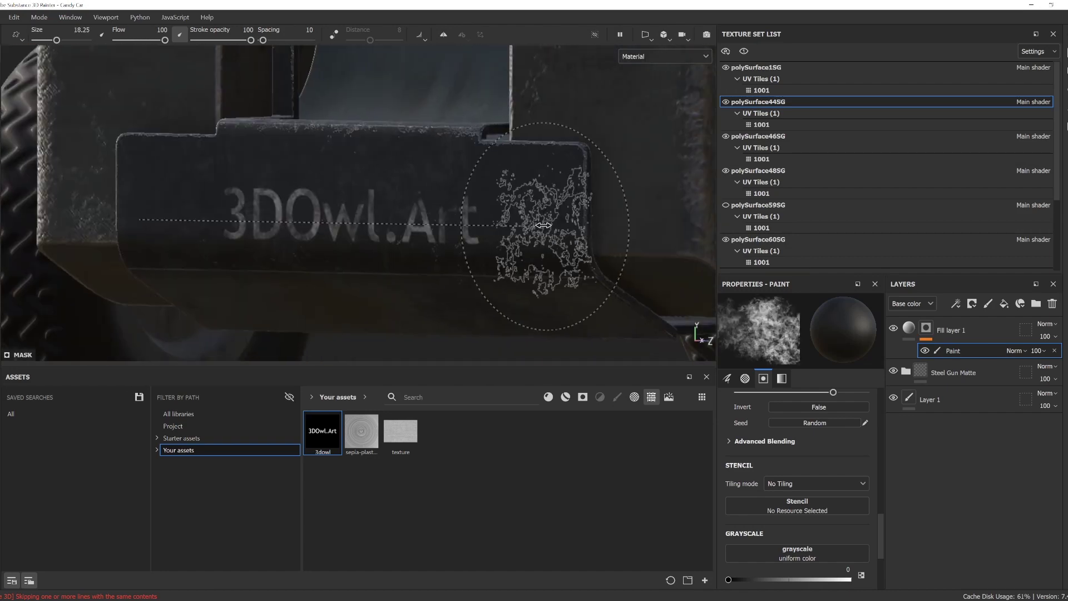
{"action": "left_click", "coordinate": [940, 330]}
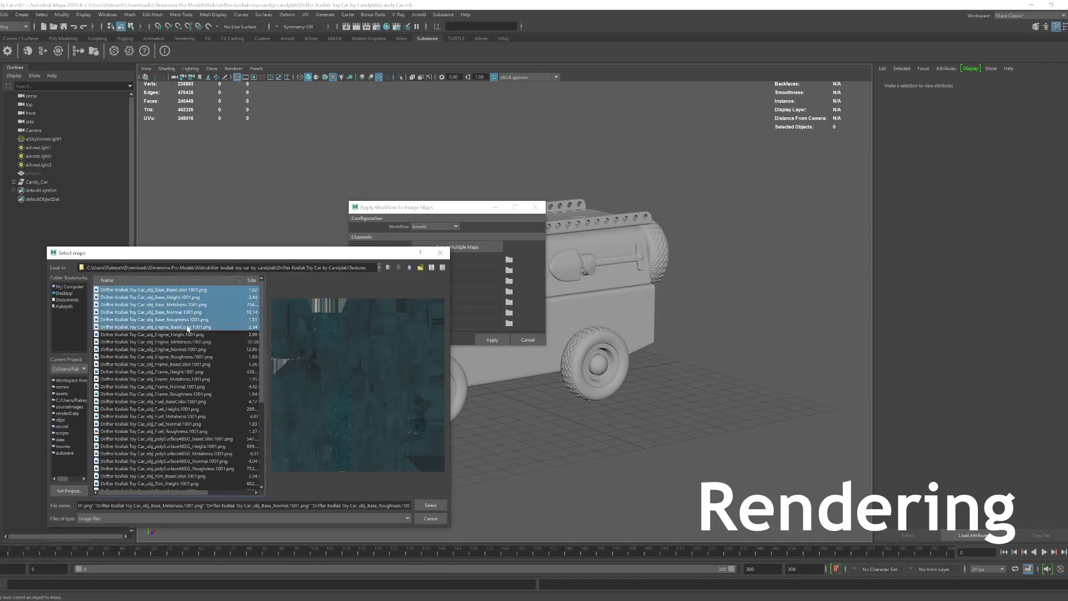
Step: Apply the Base texture maps as an Arnold material on the car body and rename it Base_AI
{"action": "left_click", "coordinate": [431, 505]}
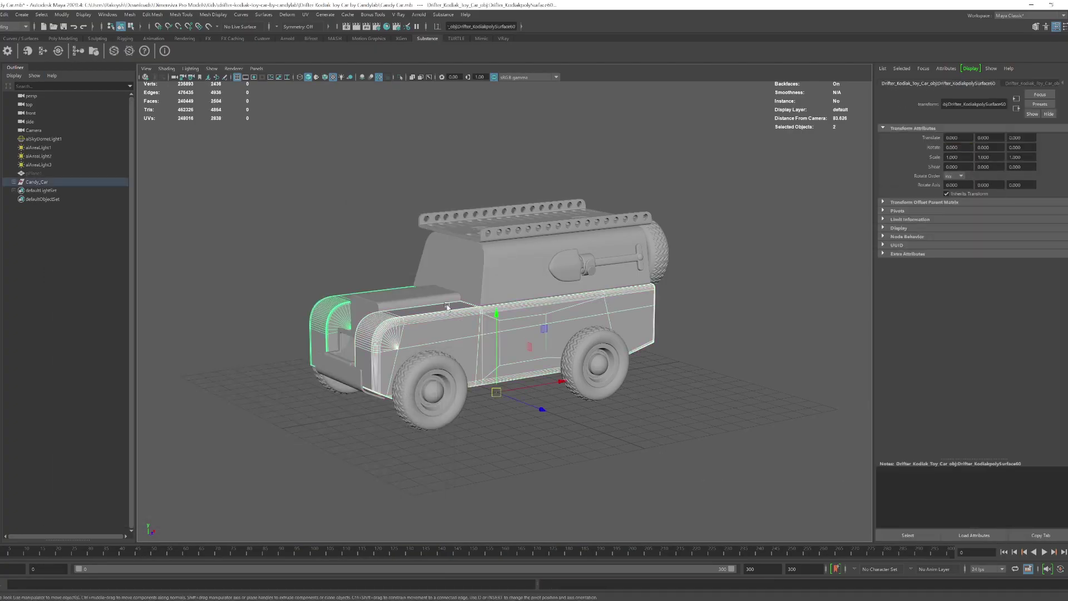
{"action": "left_click", "coordinate": [932, 486]}
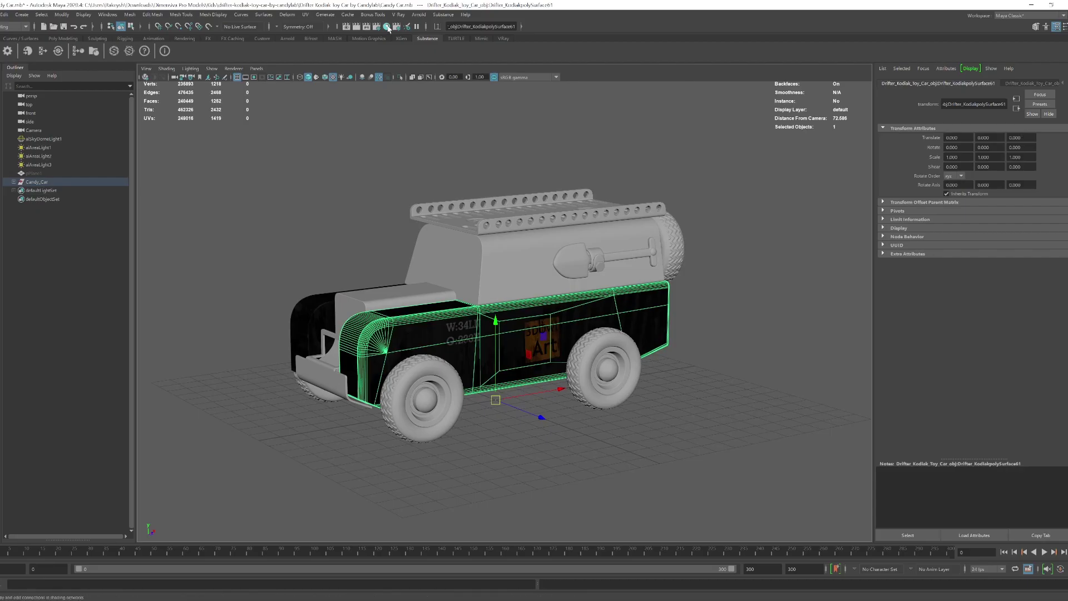
{"action": "left_click", "coordinate": [388, 28]}
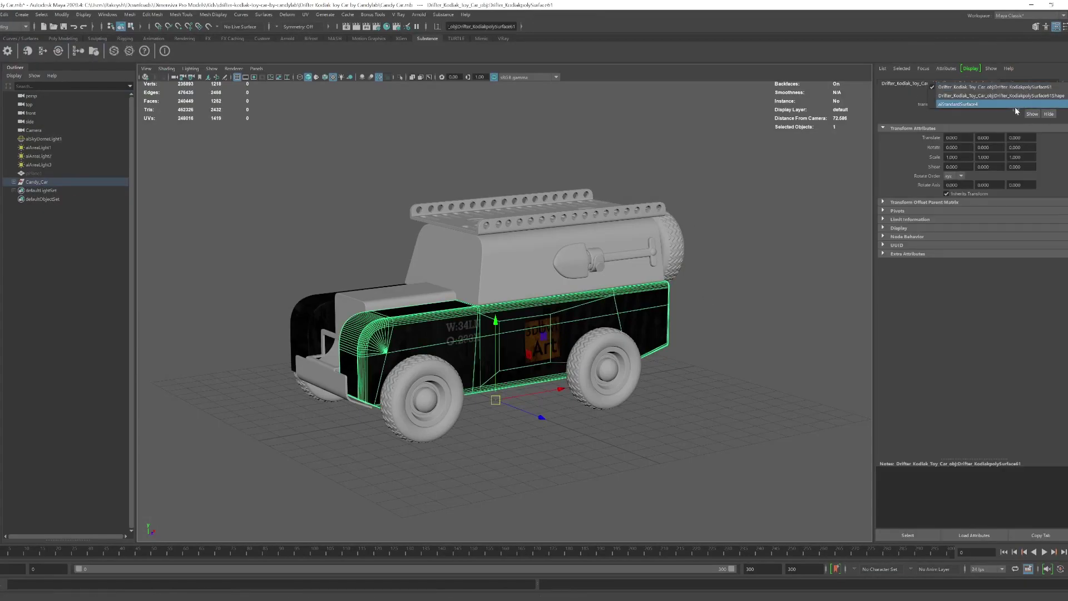
{"action": "type", "text": "BaseColor.1001.png"}
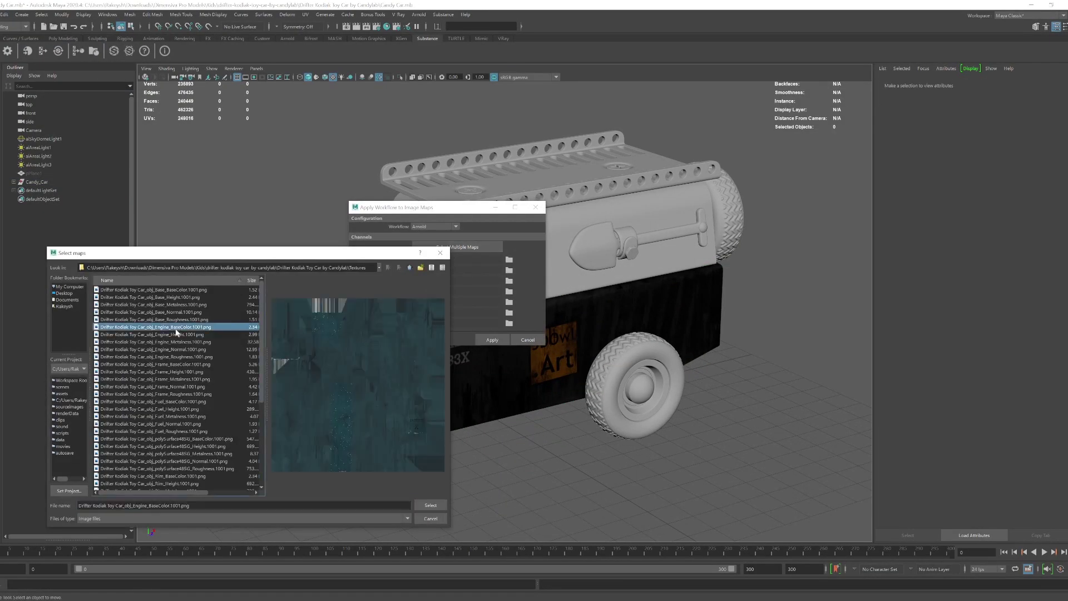
Step: Build Engine, Frame and Fuel materials from their maps and assign Fuel_AI to the fuel cans
{"action": "left_click", "coordinate": [429, 507]}
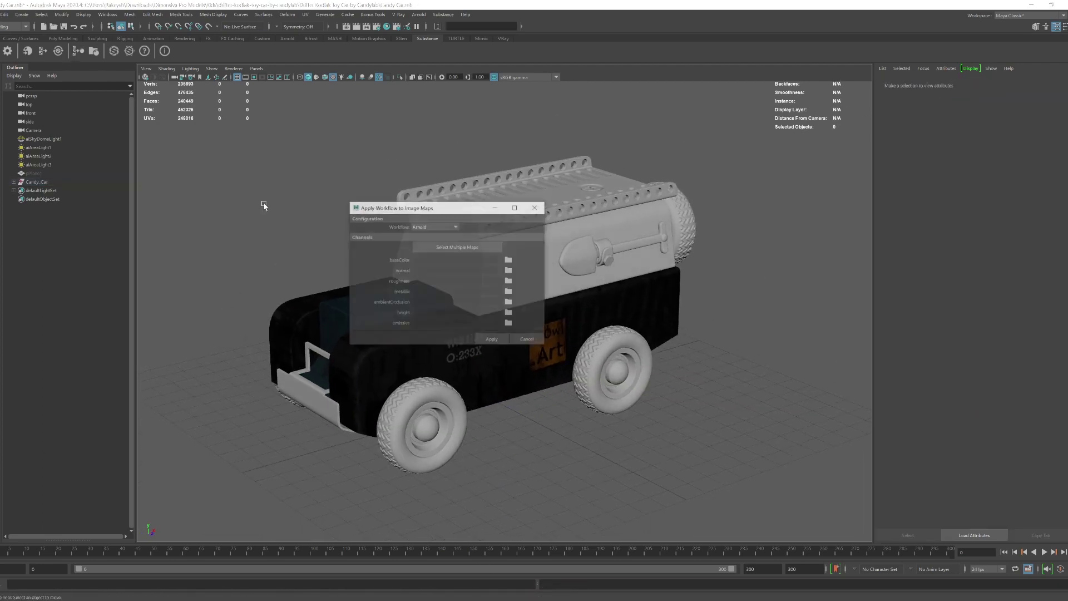
{"action": "left_click", "coordinate": [186, 394], "text": "shift"}
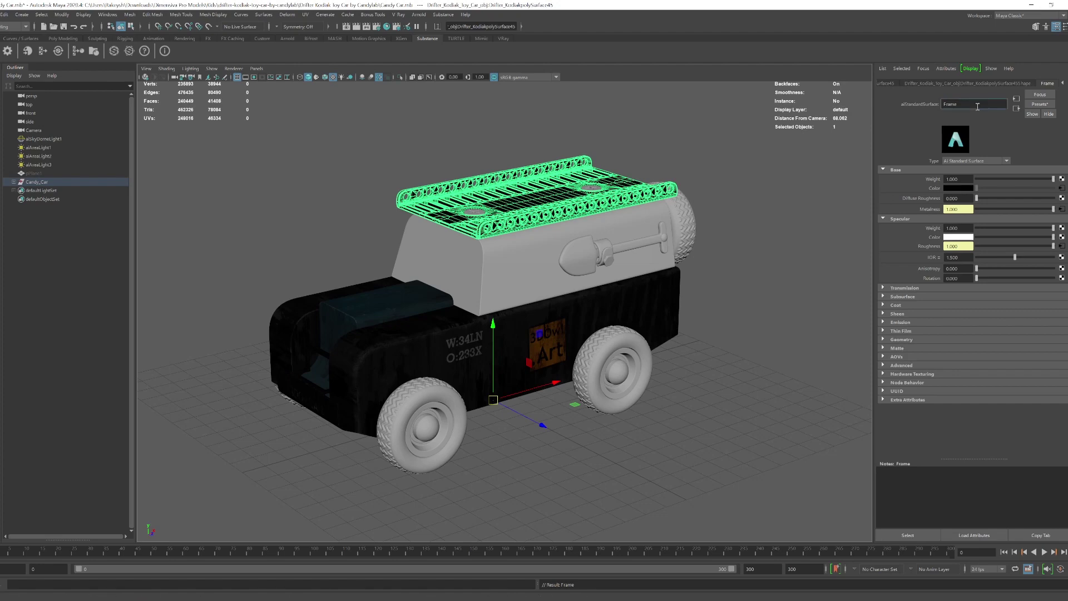
{"action": "left_click", "coordinate": [77, 52]}
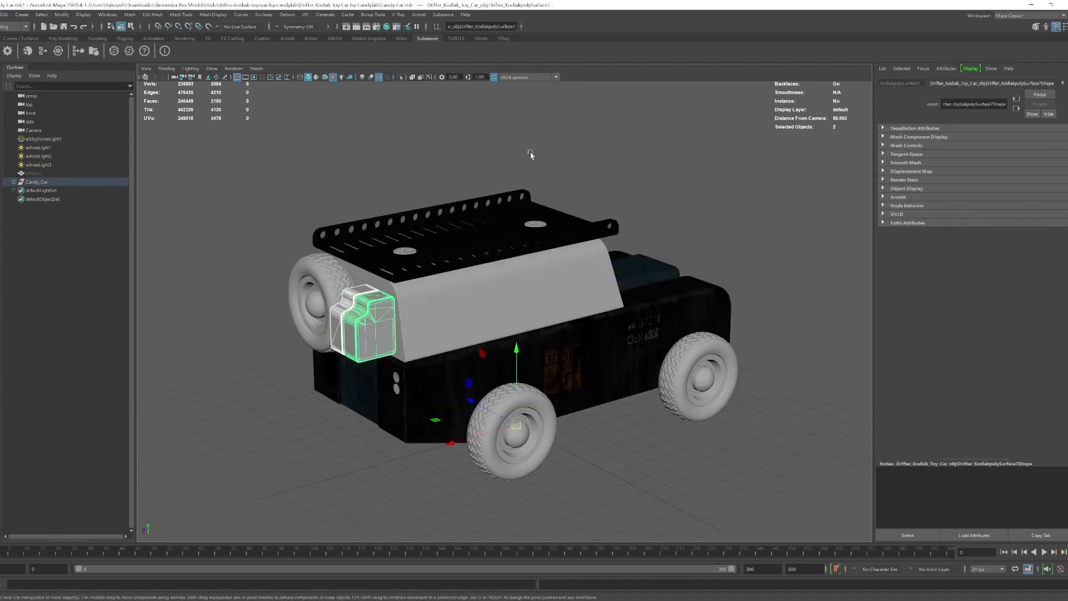
{"action": "right_click_drag", "start_coordinate": [529, 156], "coordinate": [615, 410]}
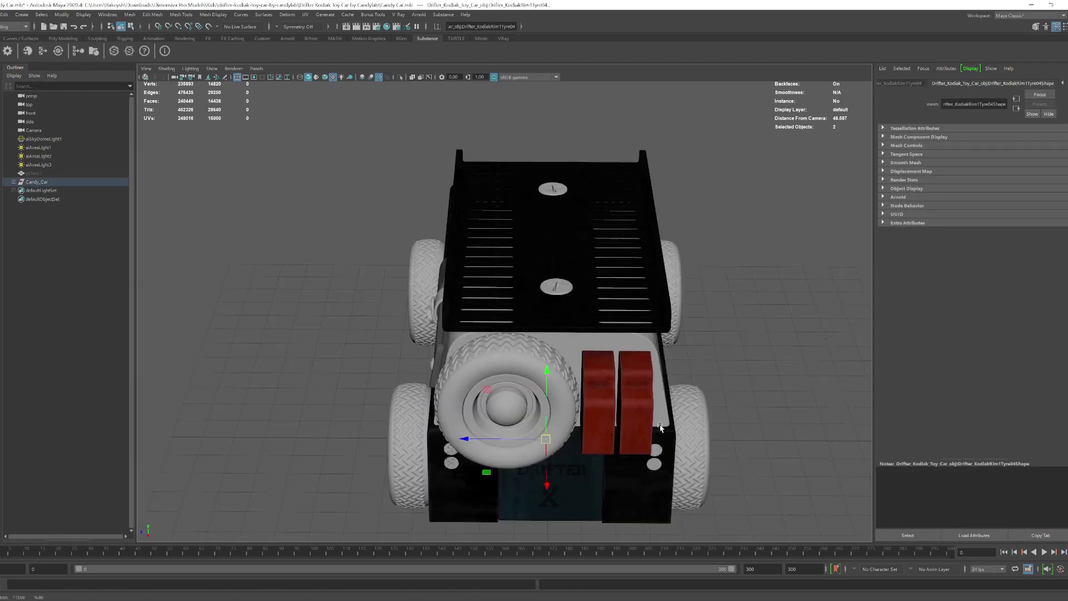
Step: Assign the rim material to the second rim, CANDY GRIP material to the tires, White Plastic to the cab
{"action": "left_click", "coordinate": [723, 422]}
{"action": "right_click_drag", "start_coordinate": [723, 423], "coordinate": [684, 406]}
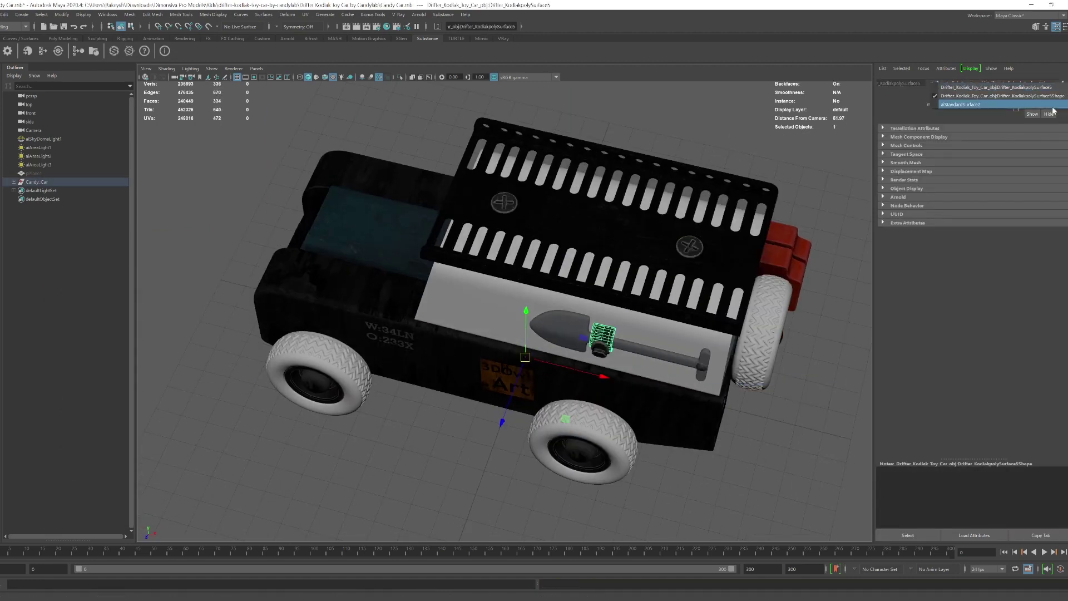
{"action": "type", "text": "Sc"}
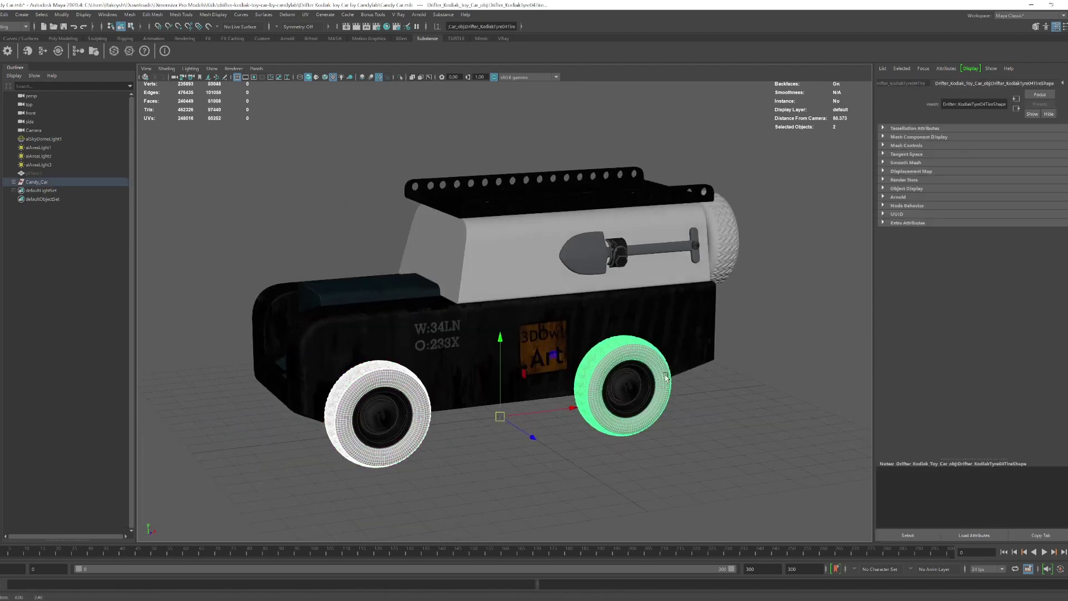
{"action": "left_click", "coordinate": [536, 576]}
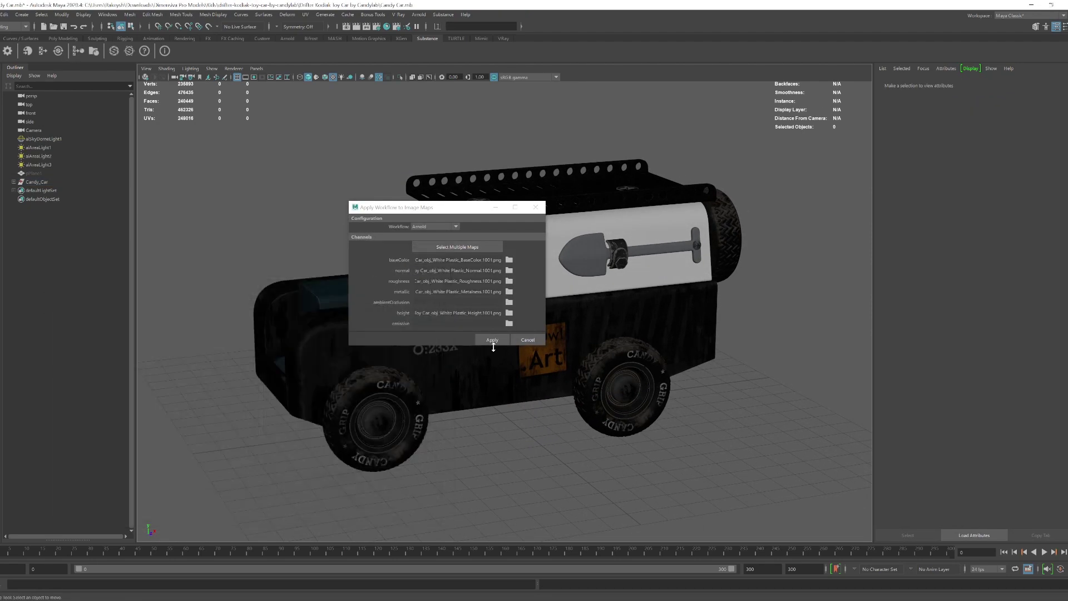
{"action": "right_click_drag", "start_coordinate": [503, 259], "coordinate": [608, 559]}
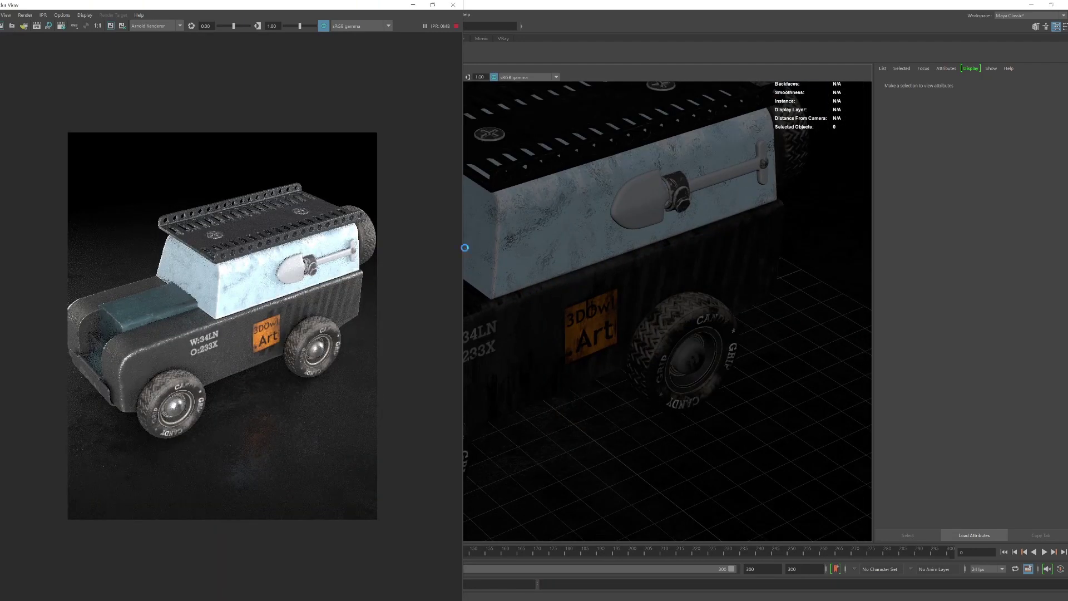
Step: Close the render view, orbit around the car, and frame the selected roof rack
{"action": "left_click", "coordinate": [453, 11]}
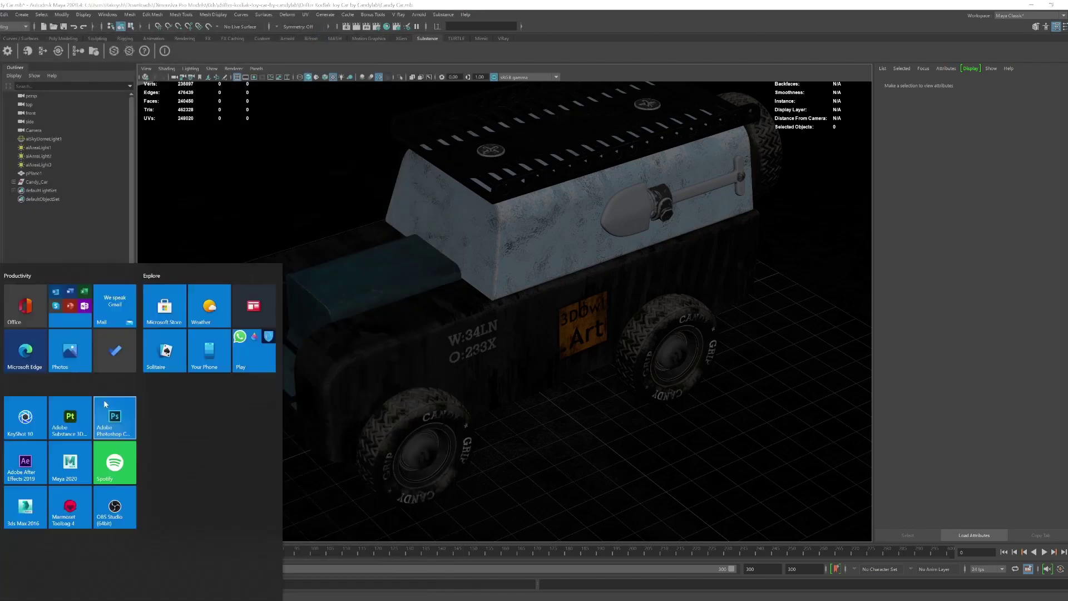
{"action": "mouse_move", "coordinate": [489, 381]}
{"action": "left_mouse_down", "text": "alt"}
{"action": "mouse_move", "coordinate": [556, 390]}
{"action": "mouse_move", "coordinate": [566, 339]}
{"action": "left_mouse_up", "text": "alt"}
{"action": "scroll", "coordinate": [615, 416], "scroll_direction": "down", "scroll_amount": 5}
{"action": "left_click", "coordinate": [507, 298]}
{"action": "key", "text": "f"}
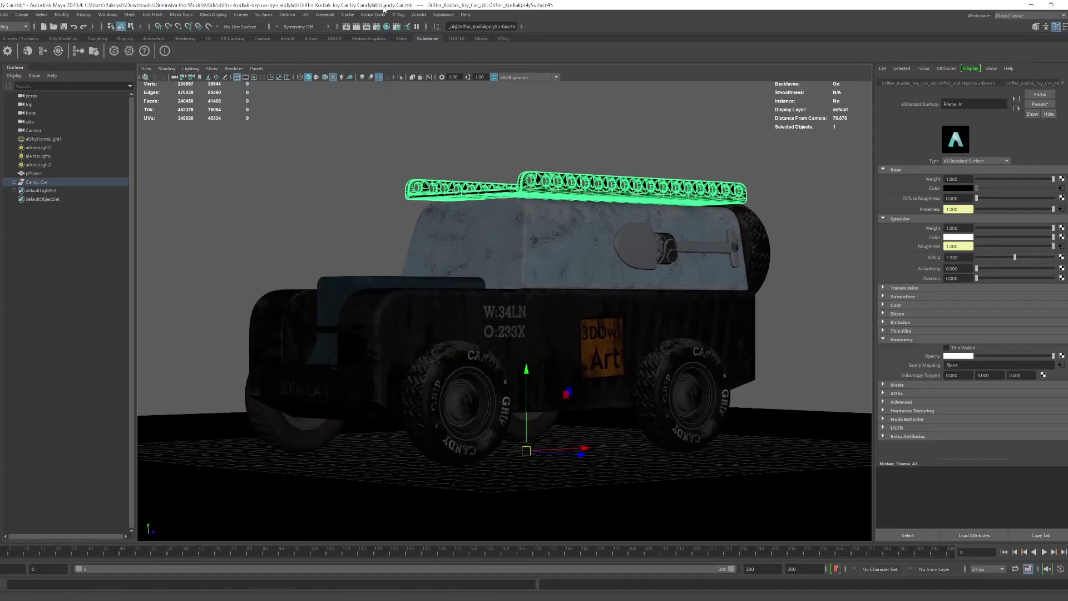
Step: Set the image size to HD 1080, show the resolution gate, and render through the camera
{"action": "scroll", "coordinate": [227, 311], "scroll_direction": "down", "scroll_amount": 3}
{"action": "scroll", "coordinate": [228, 315], "scroll_direction": "down", "scroll_amount": 2}
{"action": "left_click", "coordinate": [232, 308]}
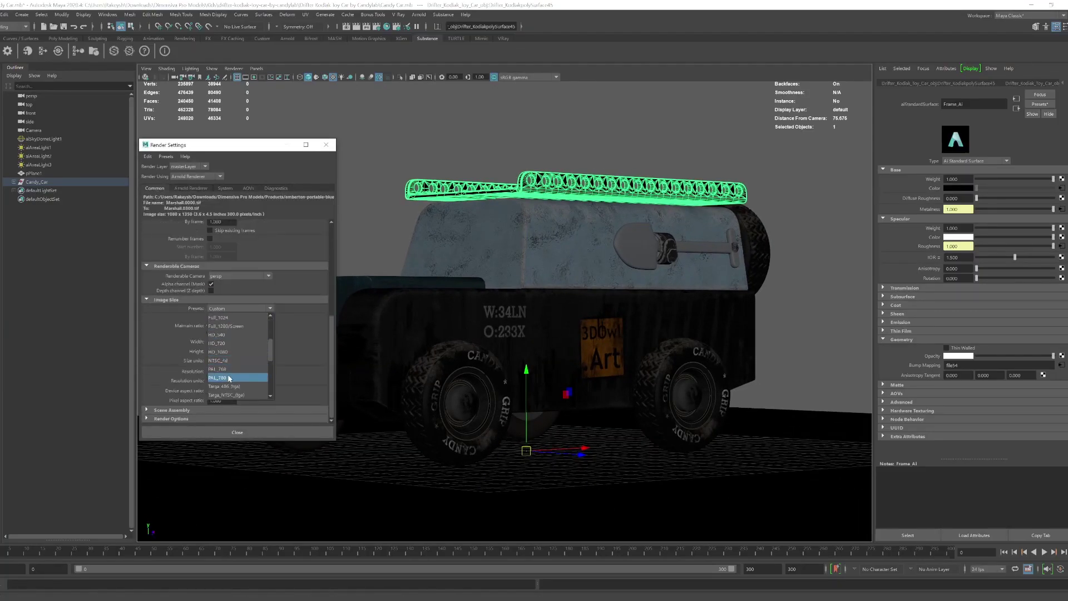
{"action": "left_click", "coordinate": [218, 352]}
{"action": "left_click", "coordinate": [237, 432]}
{"action": "left_click", "coordinate": [263, 77]}
{"action": "left_click_drag", "start_coordinate": [534, 322], "coordinate": [578, 328], "text": "alt"}
{"action": "left_click", "coordinate": [182, 77]}
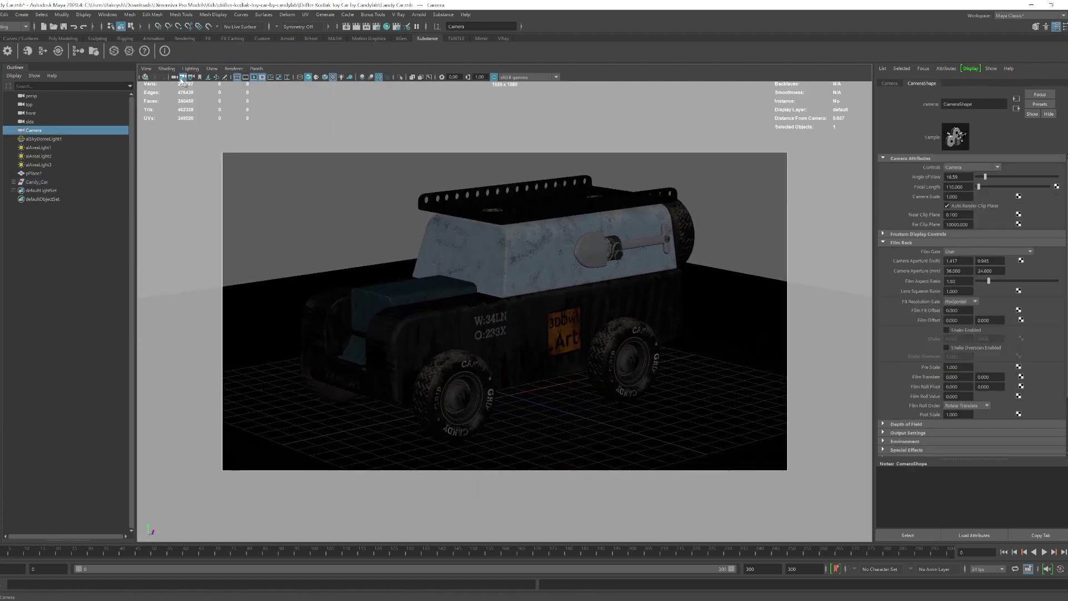
{"action": "left_click", "coordinate": [364, 26]}
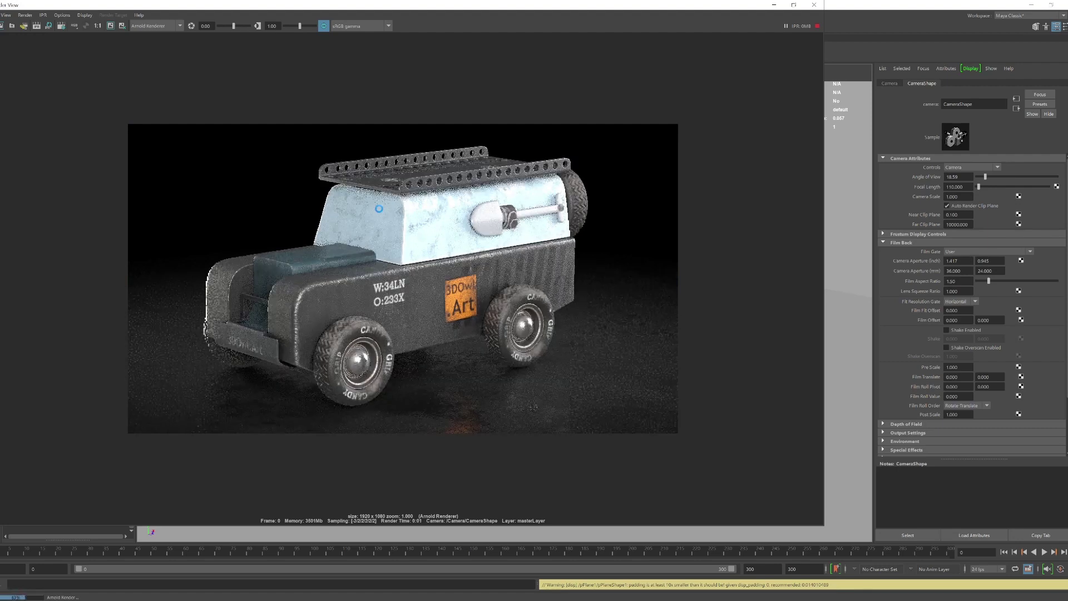
Step: Select and rotate the area lights, then re-render the scene from the camera
{"action": "left_click", "coordinate": [814, 5]}
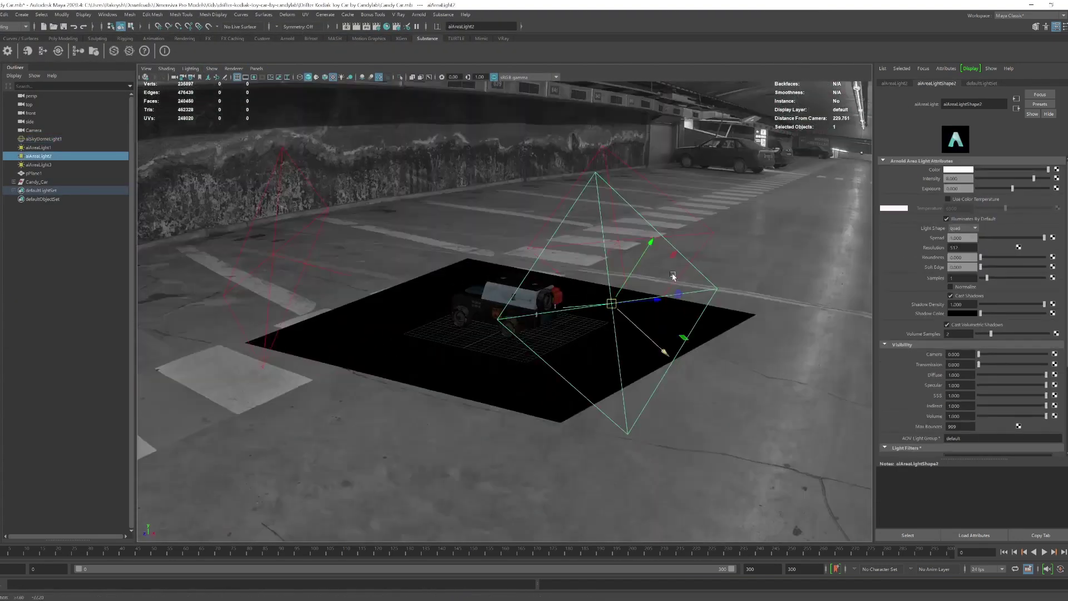
{"action": "key", "text": "e"}
{"action": "key", "text": "f"}
{"action": "key", "text": "w"}
{"action": "mouse_move", "coordinate": [517, 305]}
{"action": "left_mouse_down", "text": "alt"}
{"action": "mouse_move", "coordinate": [500, 311]}
{"action": "mouse_move", "coordinate": [603, 260]}
{"action": "mouse_move", "coordinate": [556, 289]}
{"action": "mouse_move", "coordinate": [639, 333]}
{"action": "mouse_move", "coordinate": [641, 367]}
{"action": "mouse_move", "coordinate": [501, 223]}
{"action": "left_mouse_up", "text": "alt"}
{"action": "left_click", "coordinate": [358, 367]}
{"action": "left_click", "coordinate": [745, 345]}
{"action": "key", "text": "e"}
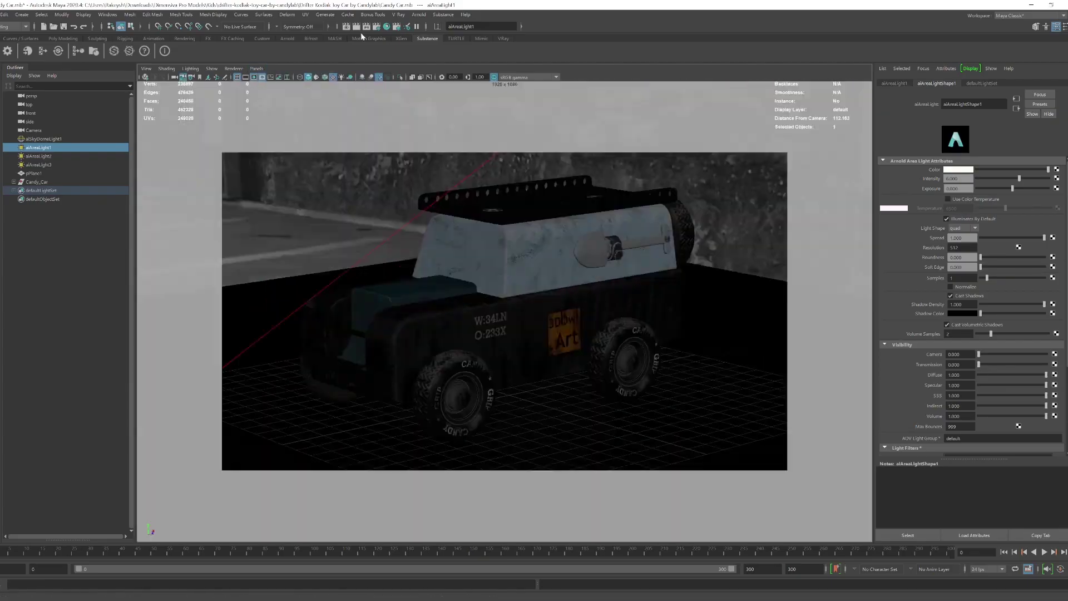
{"action": "left_click", "coordinate": [359, 26]}
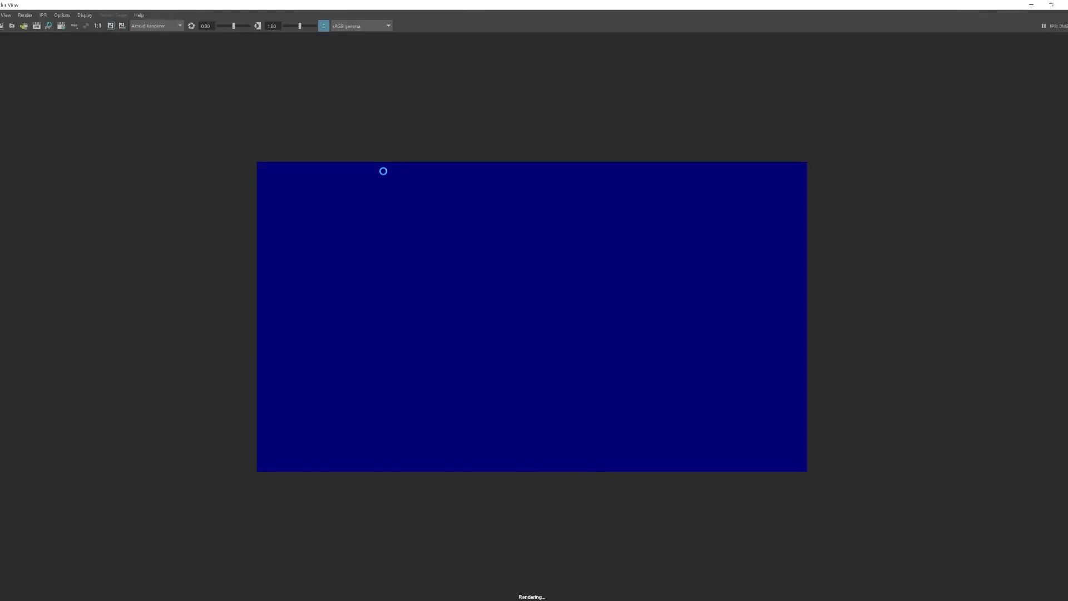